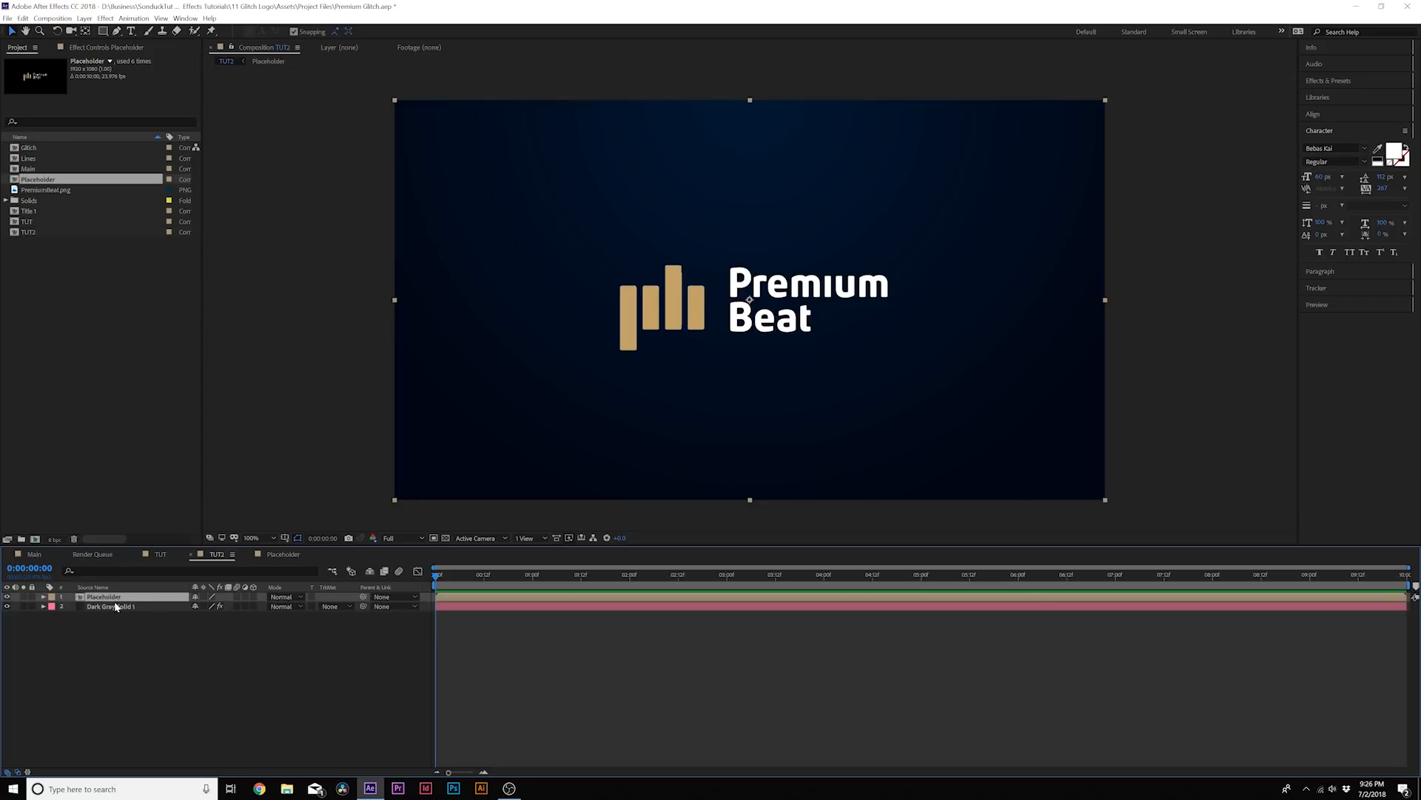
Apply the Set Channels effect to the Placeholder layer and set its green and blue channels to Off
click(103, 19)
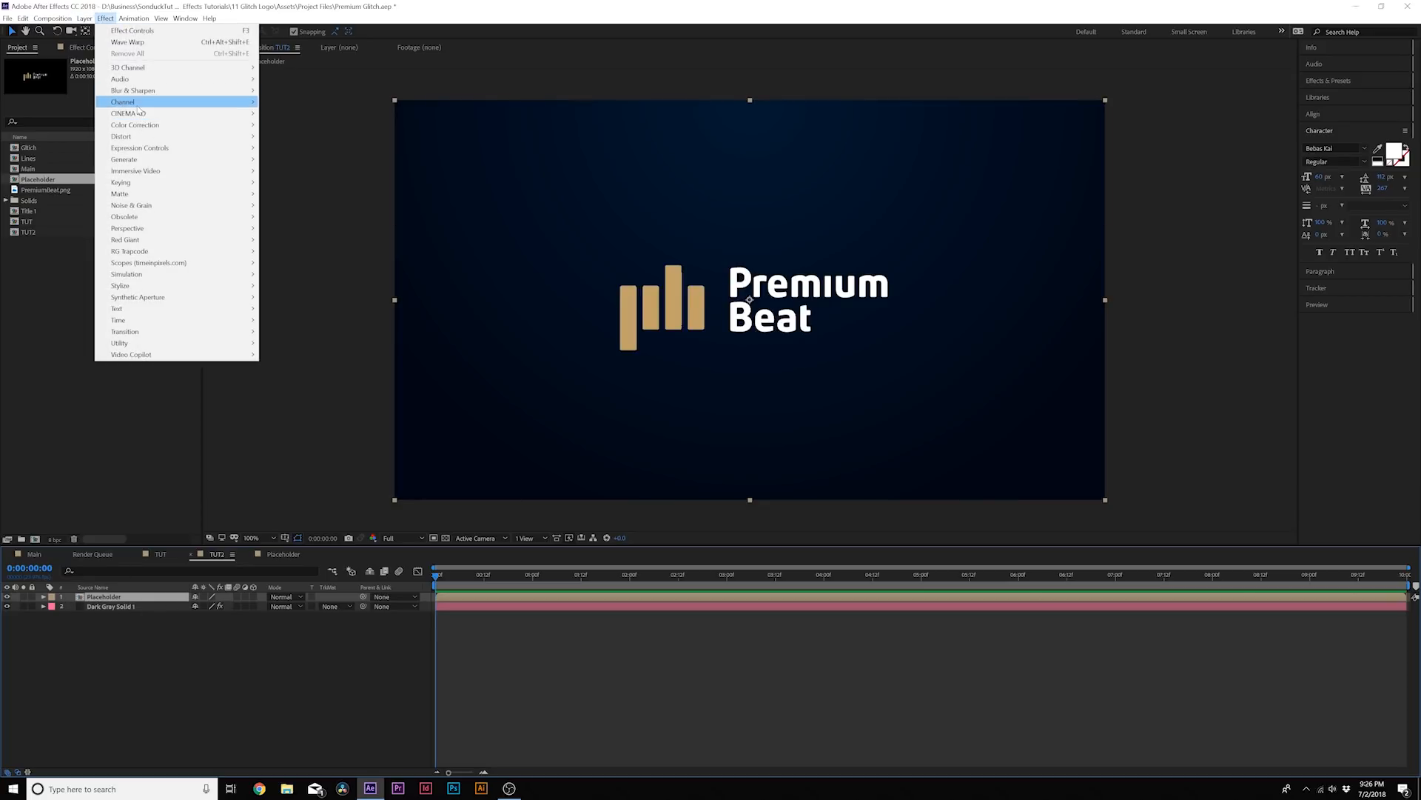
mouse_move(137, 104)
click(308, 208)
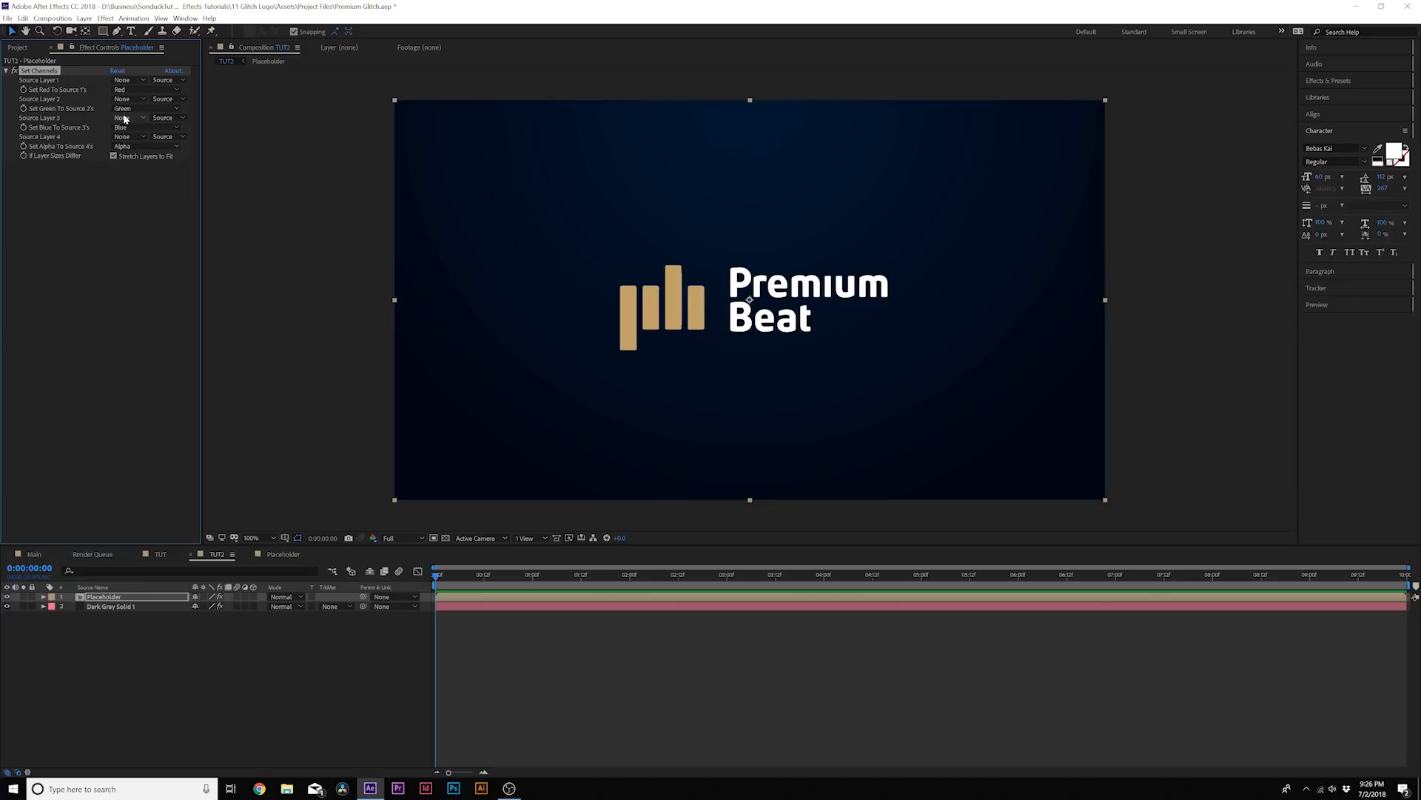
click(124, 110)
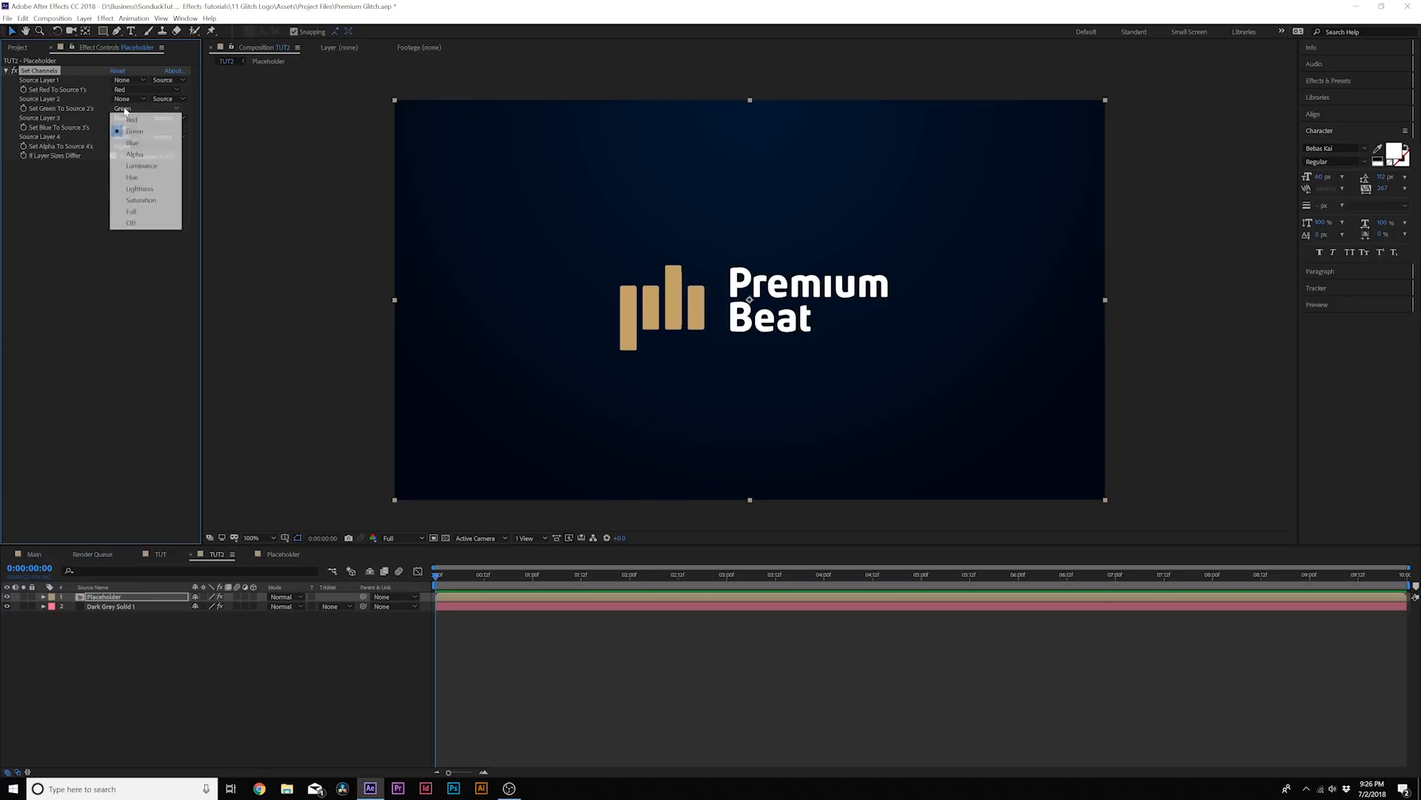
click(134, 223)
click(122, 130)
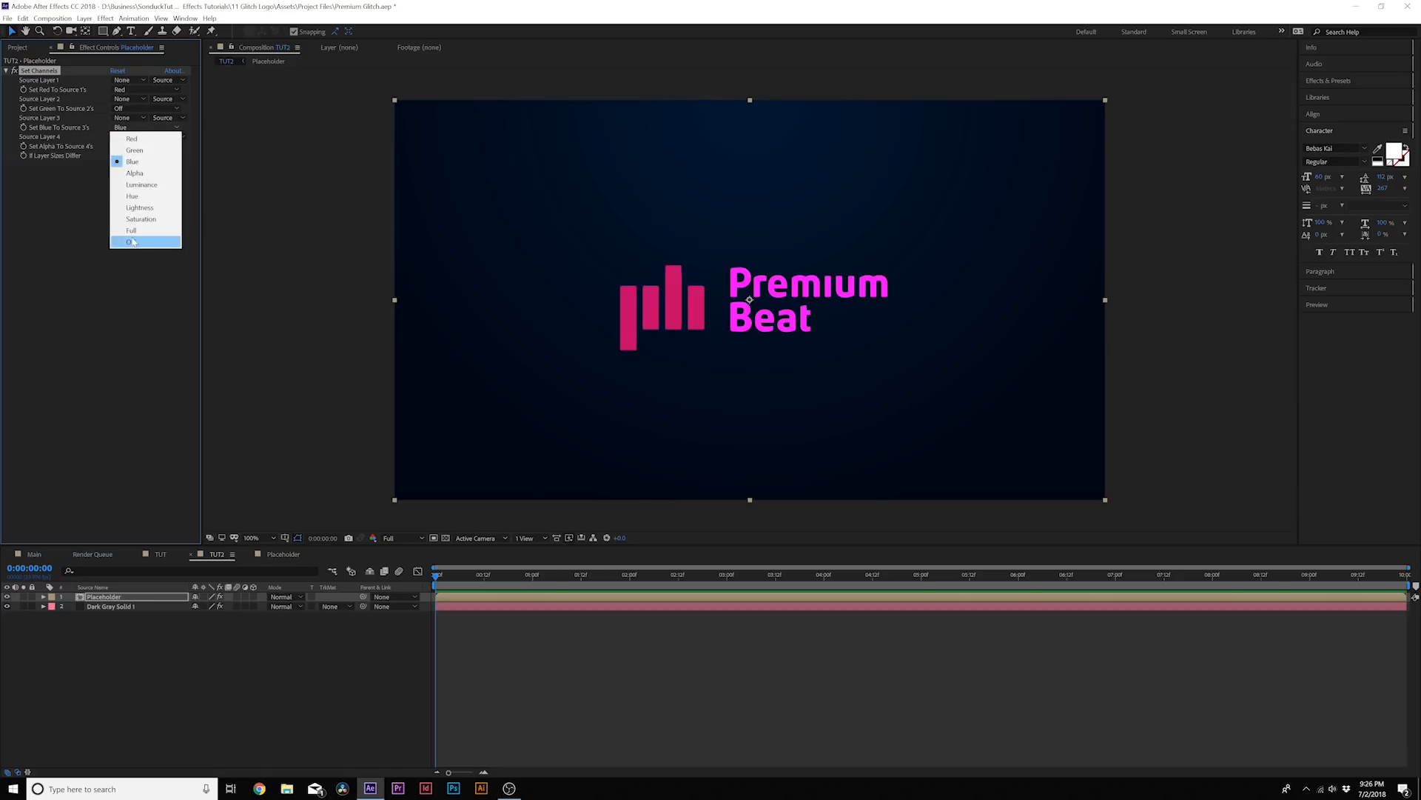
click(128, 242)
Duplicate the red Placeholder layer and set the copy's red channel to Off and its green channel to Green
click(137, 596)
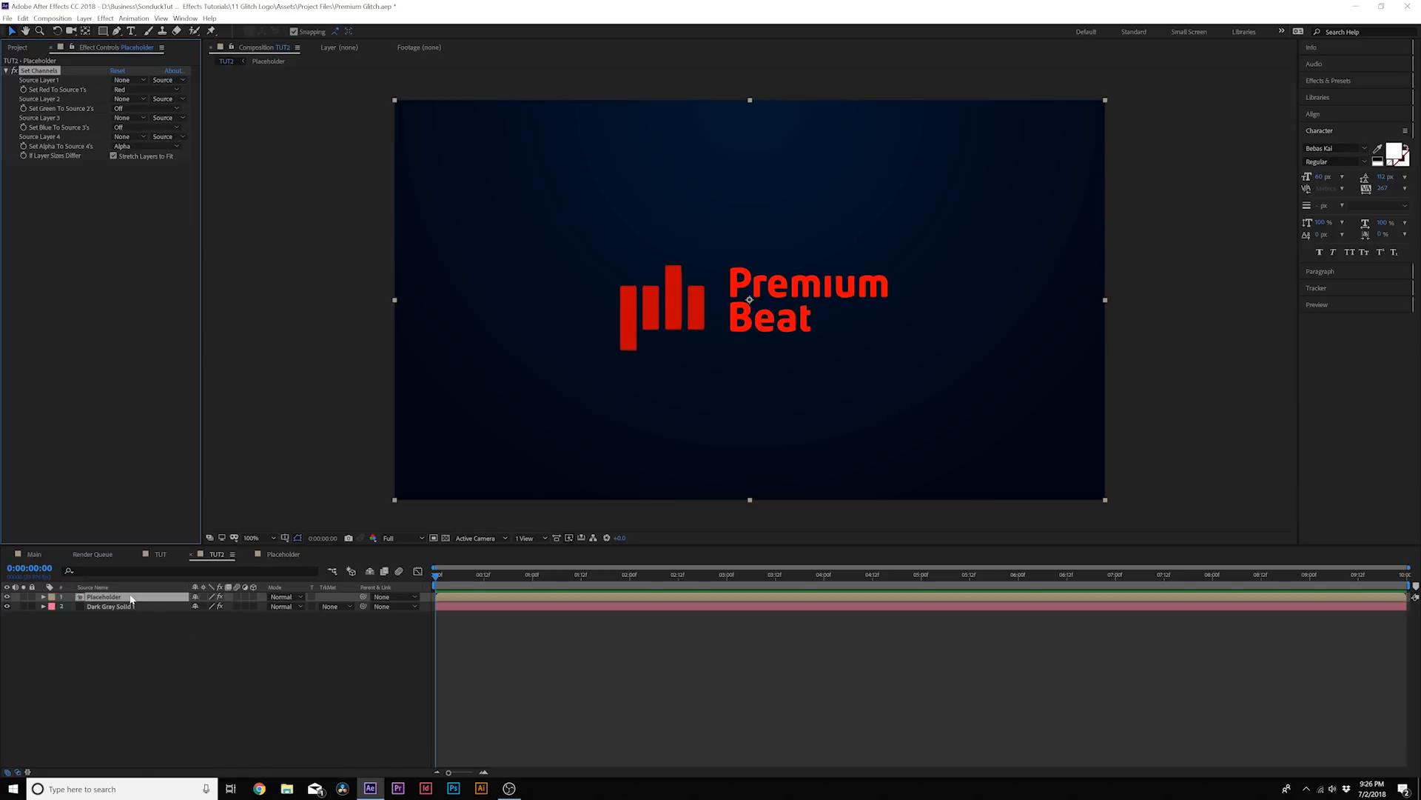
click(30, 20)
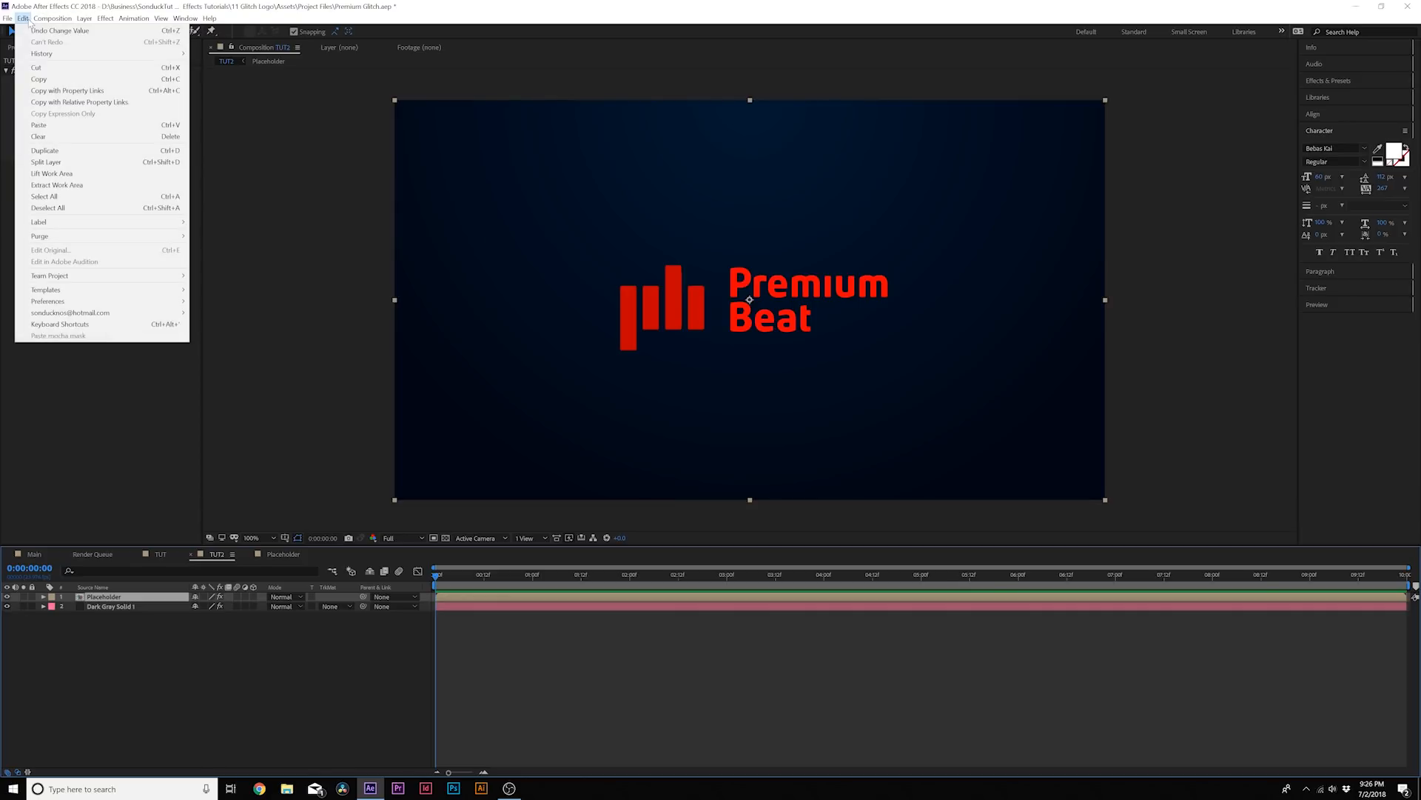
click(54, 150)
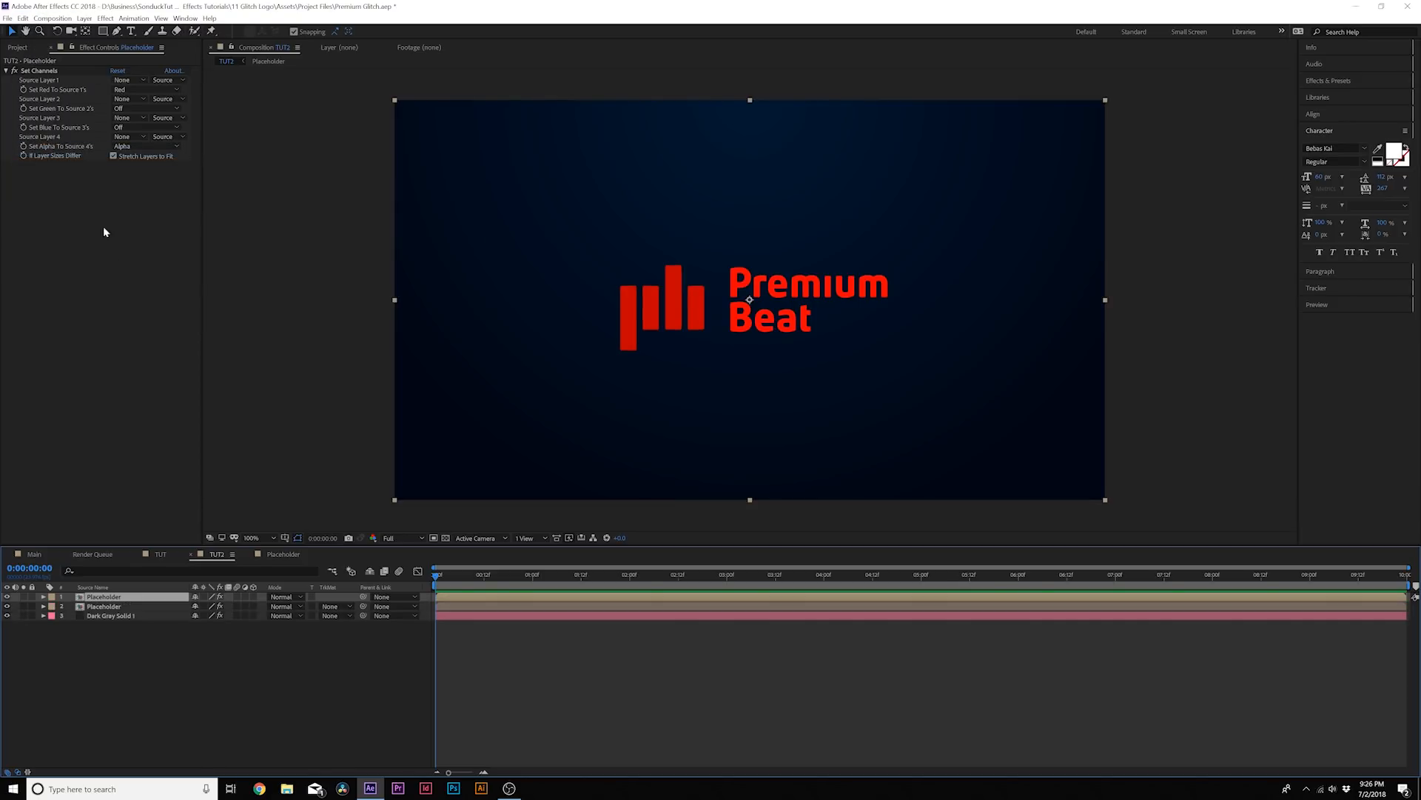
click(130, 90)
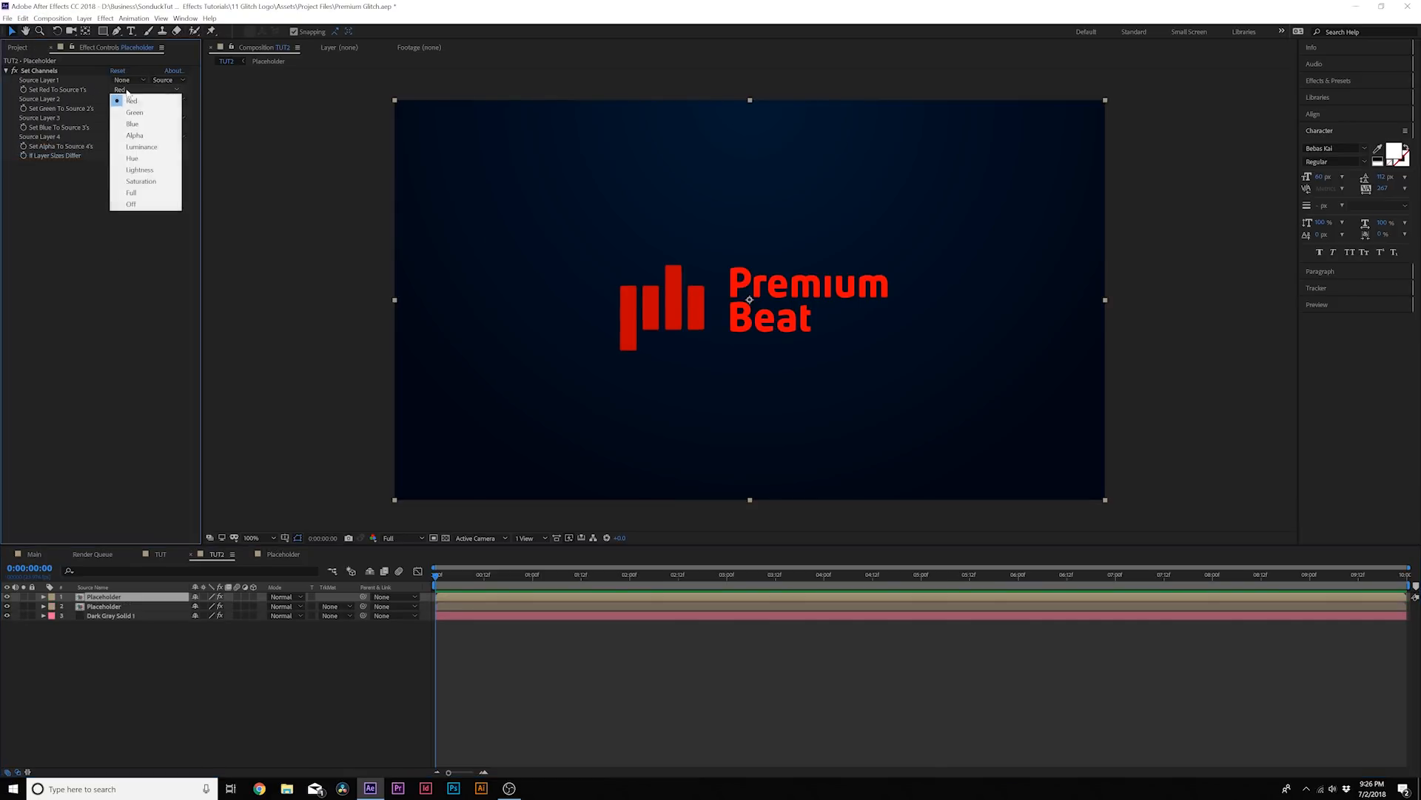
click(137, 203)
click(129, 108)
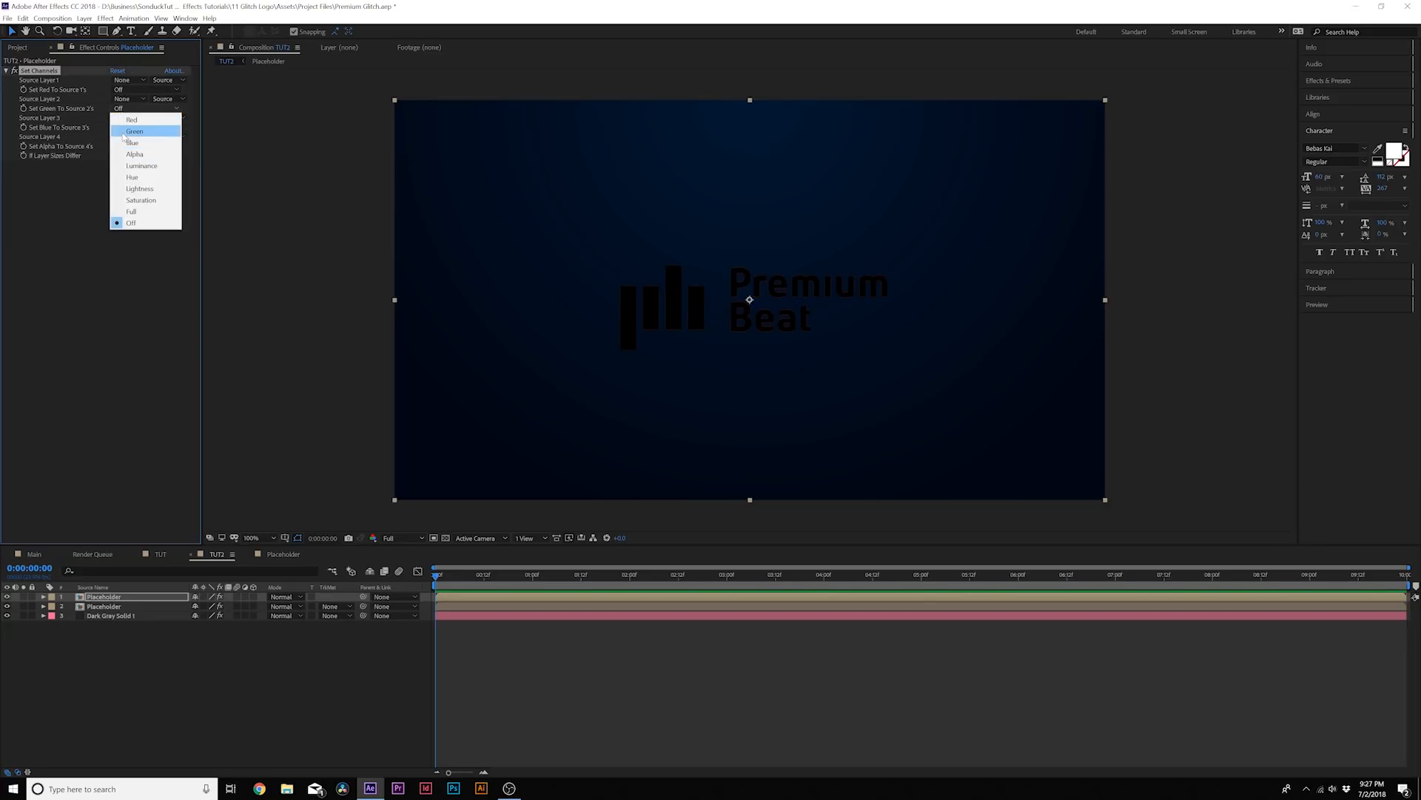
click(134, 131)
Duplicate the green Placeholder layer and set the copy's green channel to Off and its blue channel to Blue
click(116, 597)
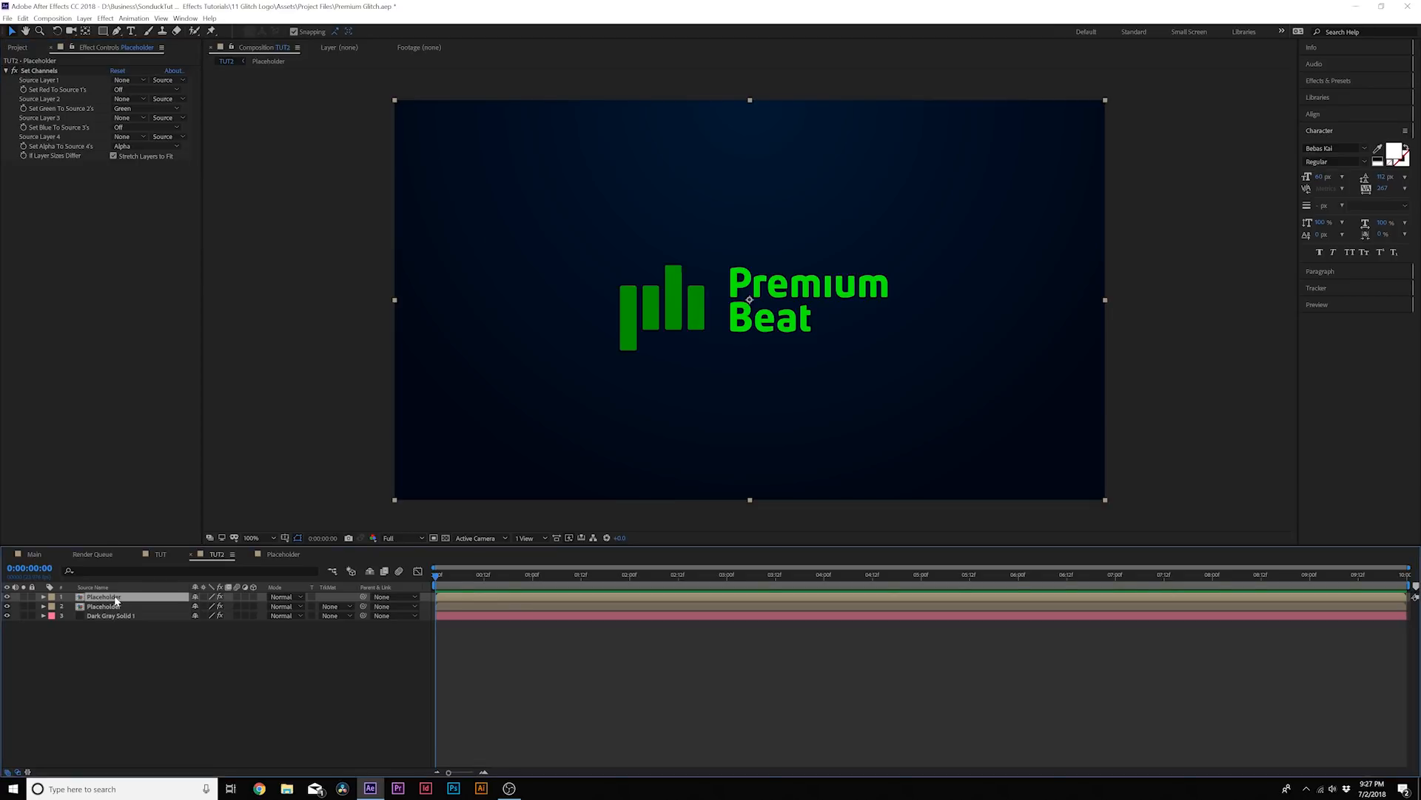
key(ctrl+d)
click(129, 108)
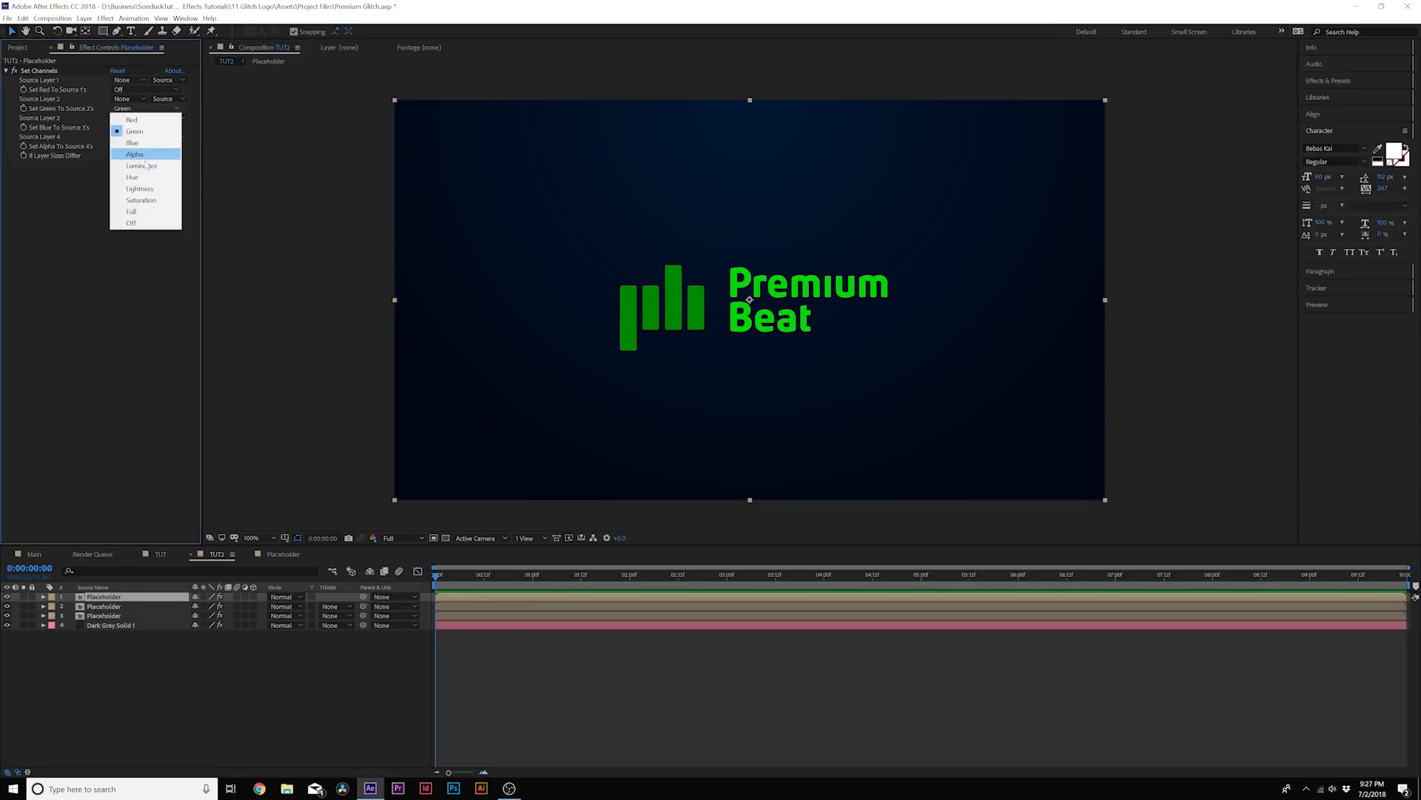
click(133, 223)
click(129, 128)
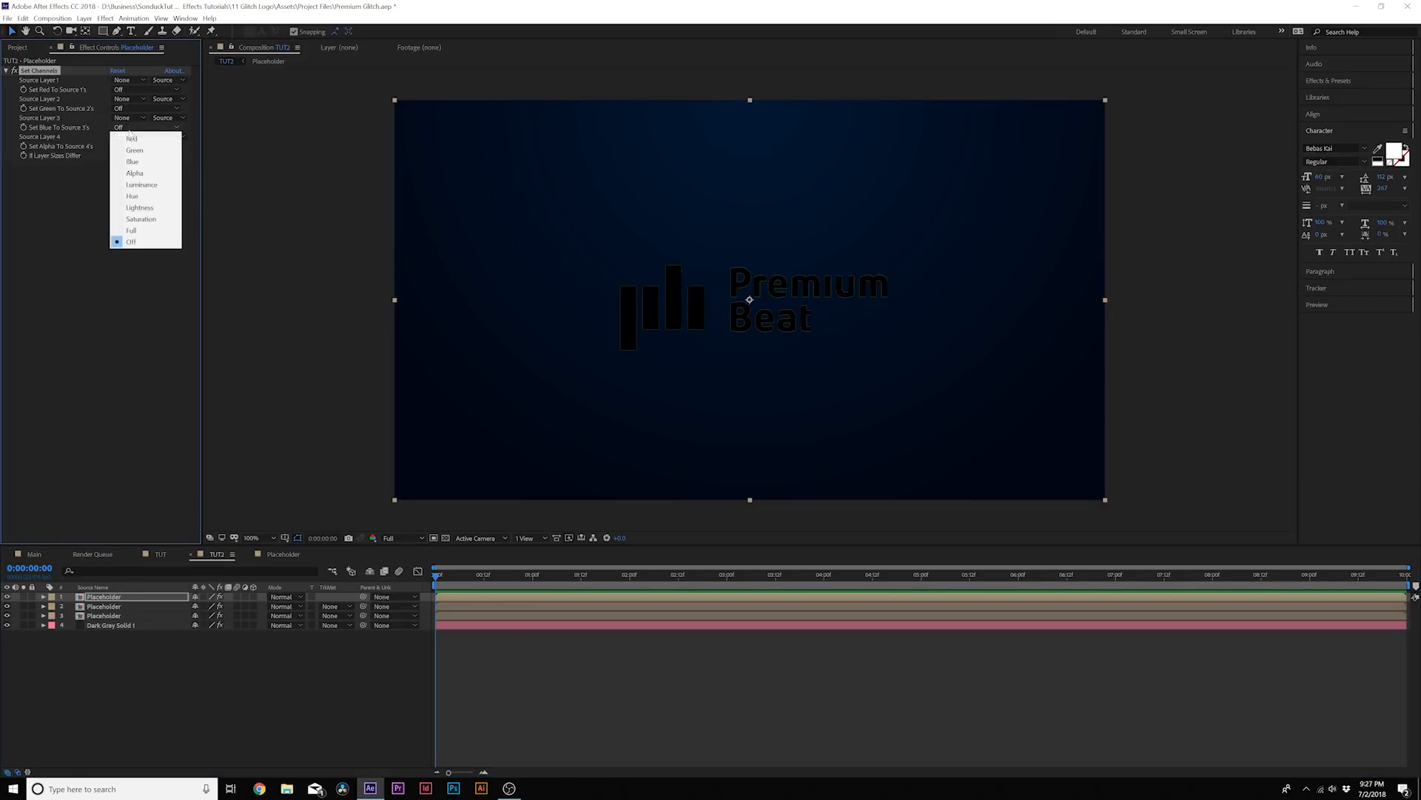
click(133, 162)
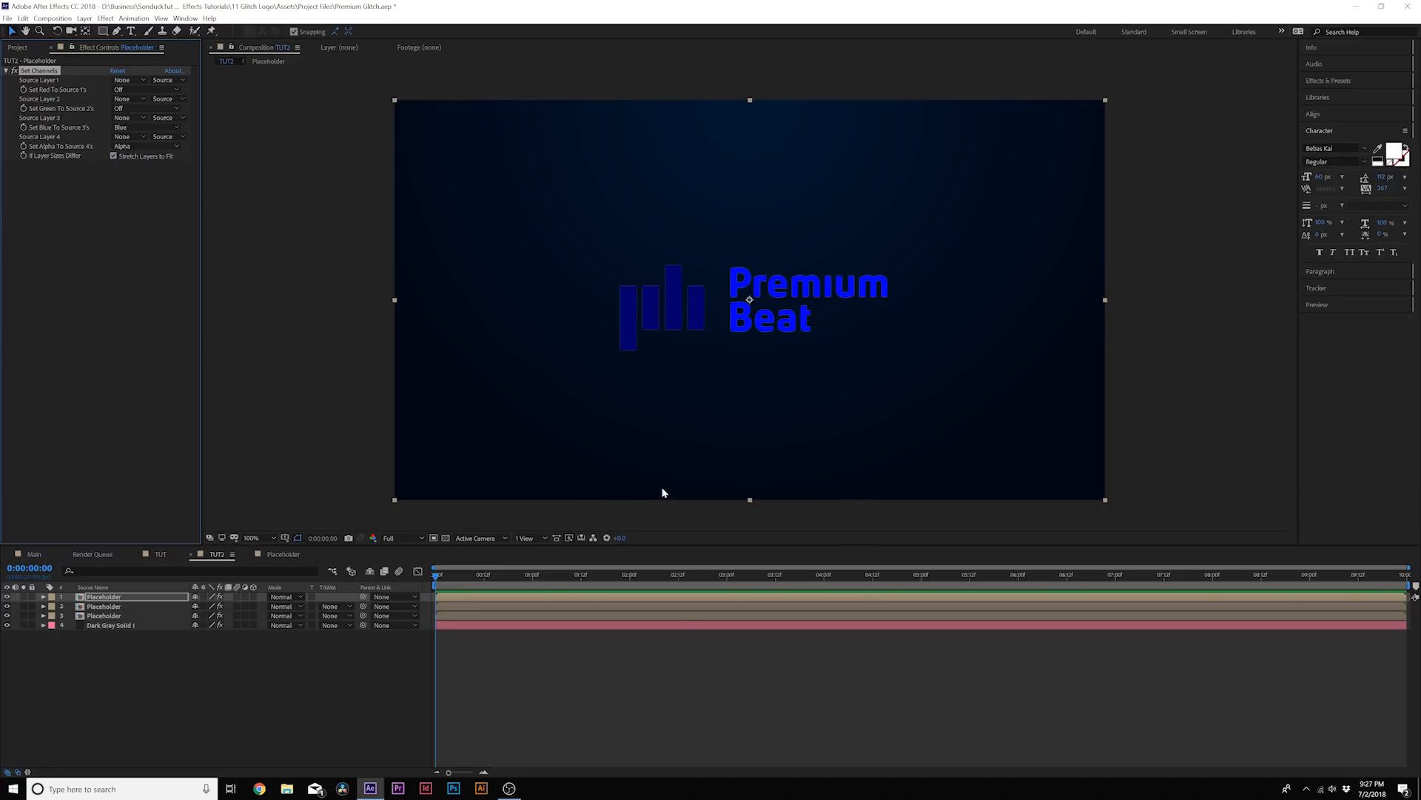
Set the blending mode of the blue and green Placeholder layers to Screen
click(124, 606)
click(118, 616)
click(111, 598)
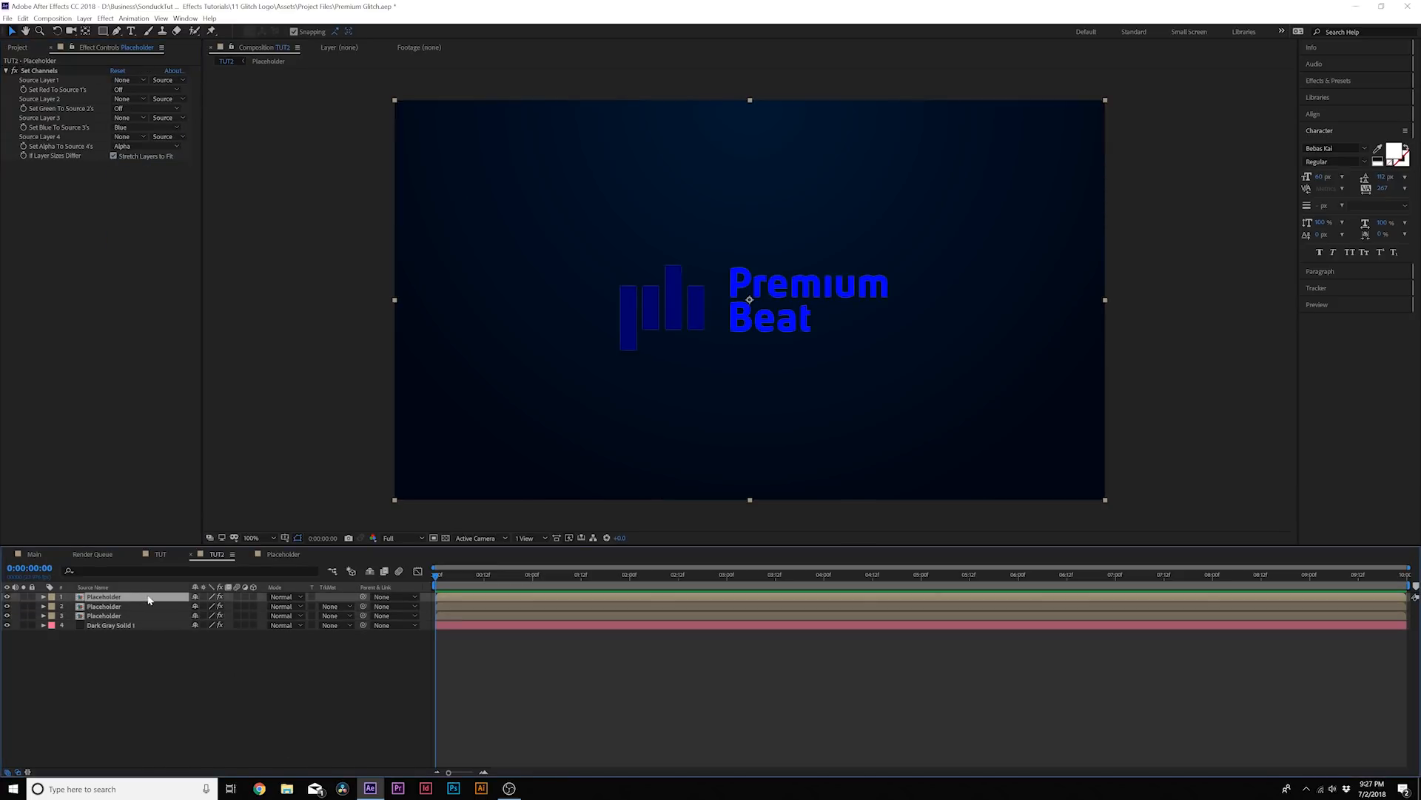
shift+click(154, 606)
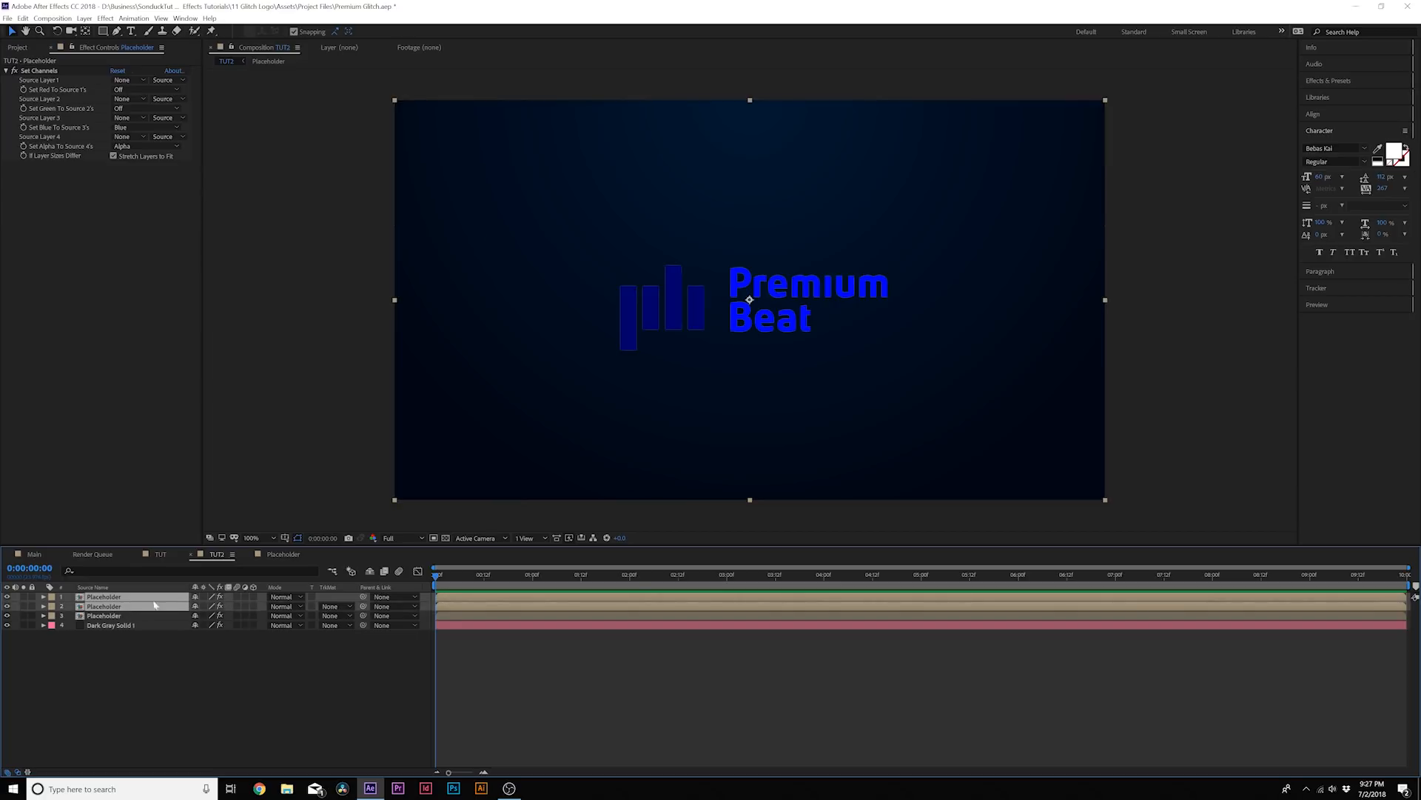
click(282, 597)
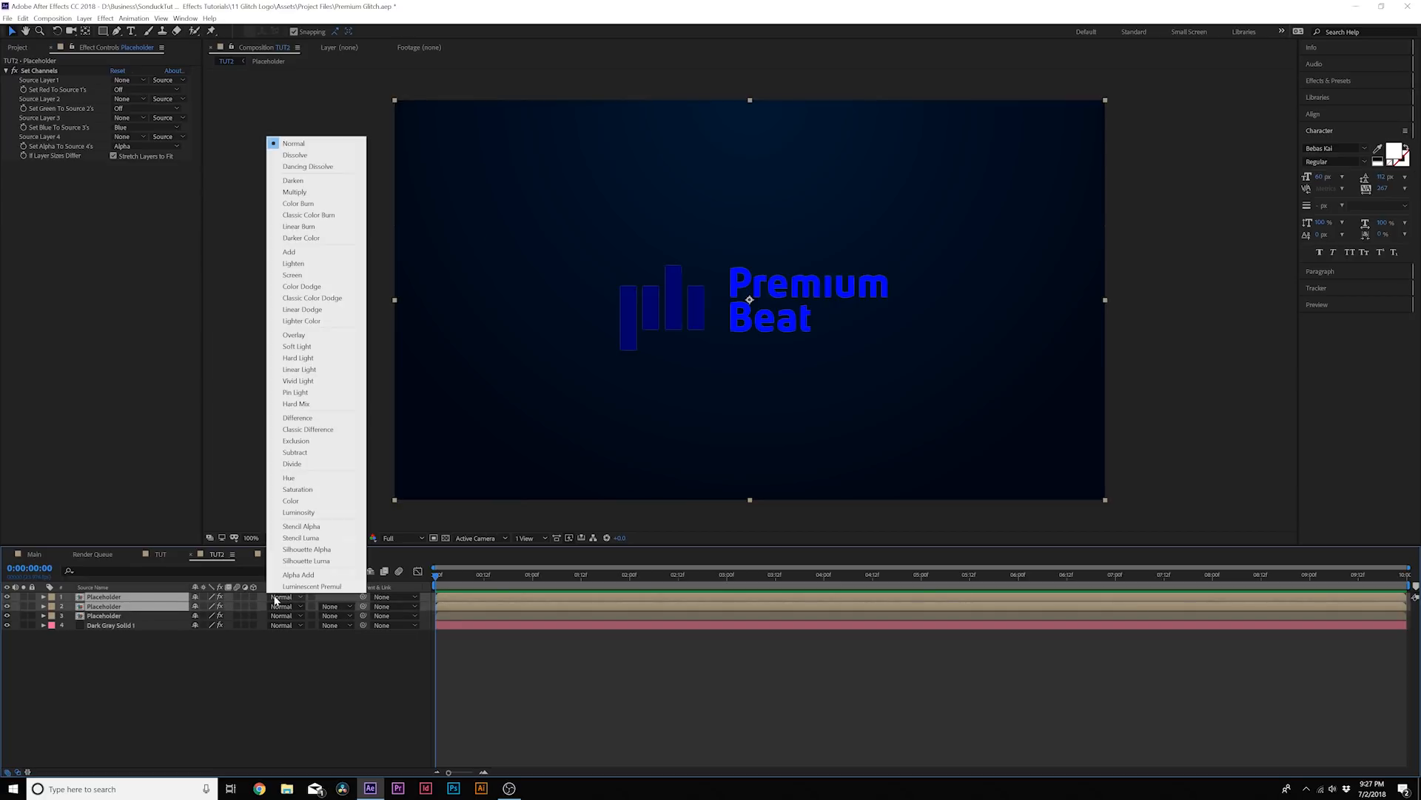
click(315, 274)
click(226, 703)
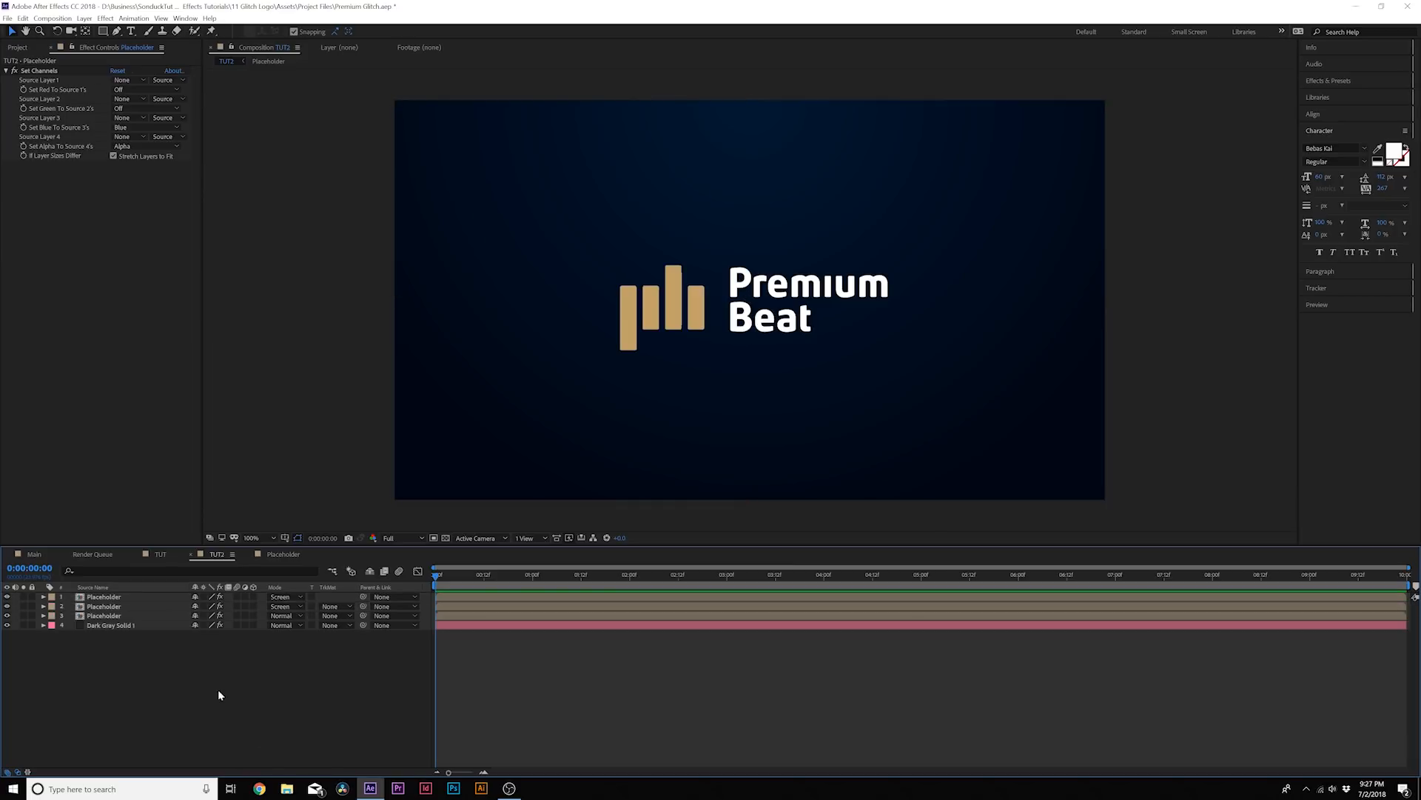
Add the expression wiggle(2,20) to the green Placeholder layer's Position and preview the motion
click(104, 607)
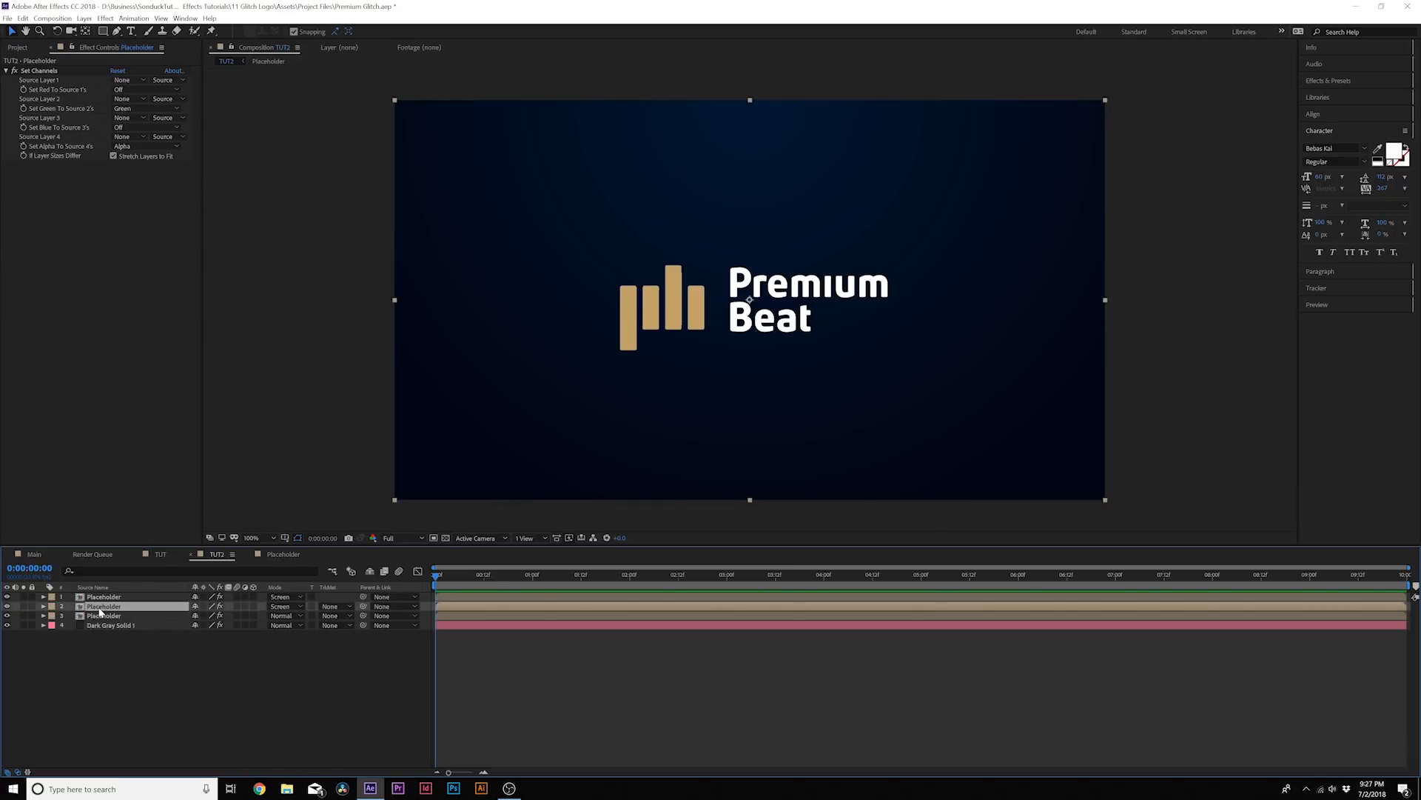
key(p)
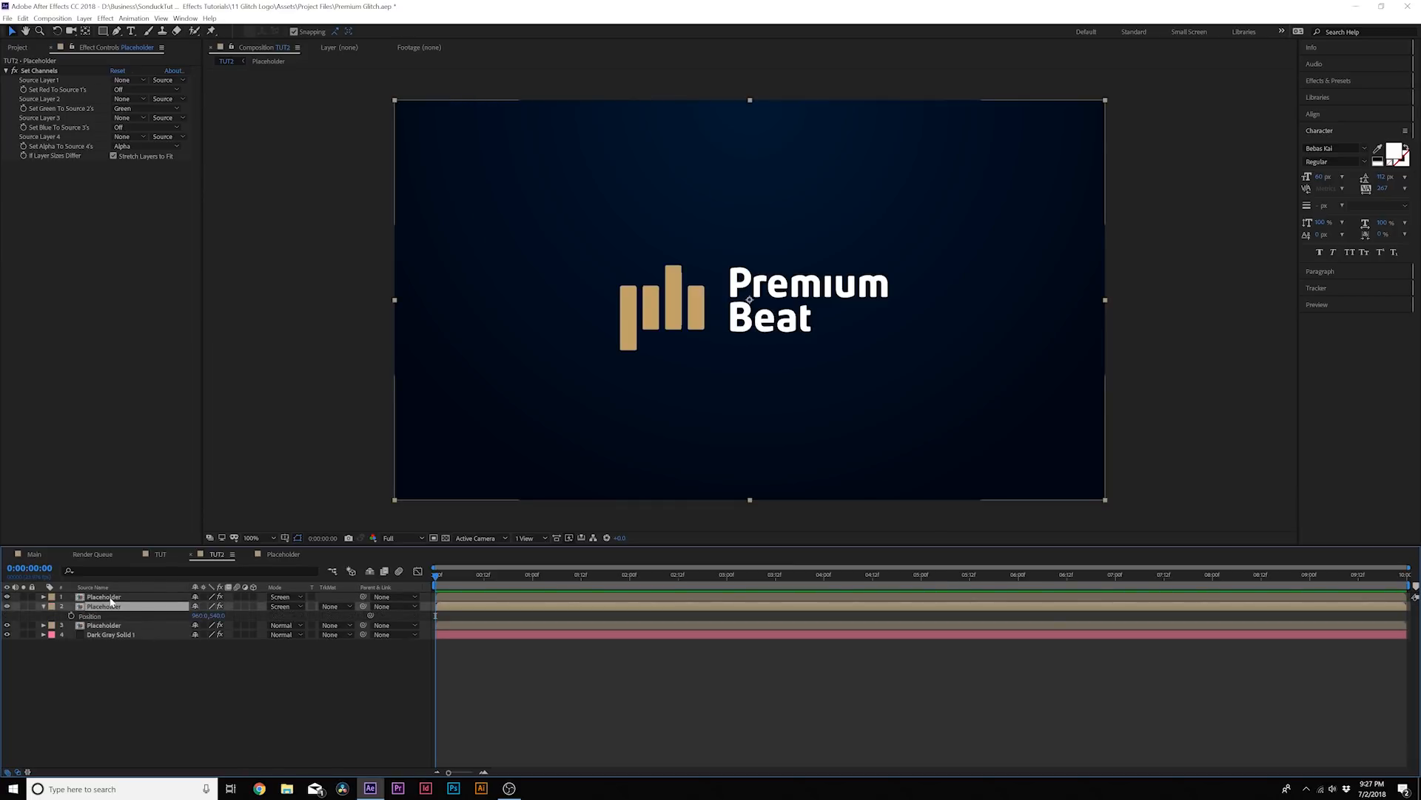
alt+click(71, 616)
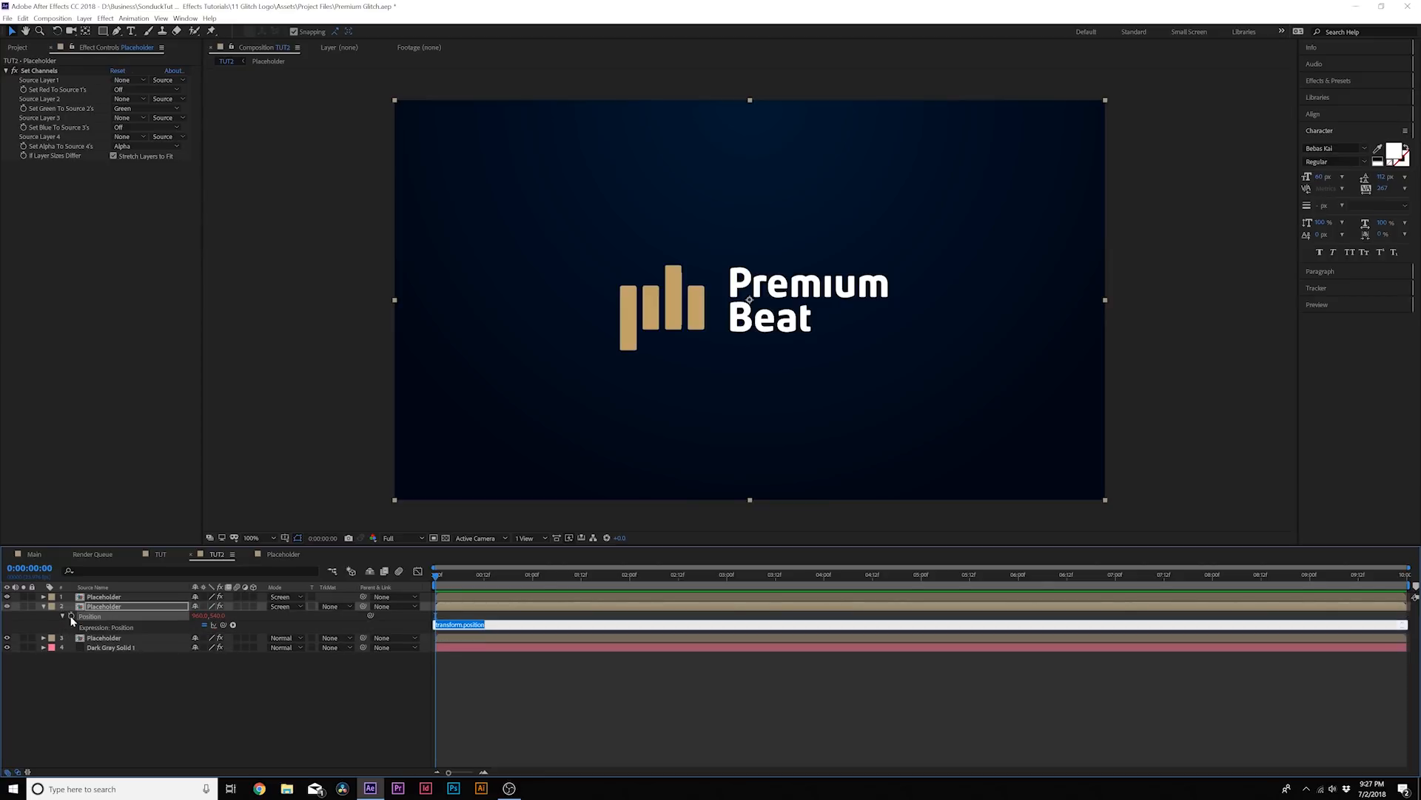
text(wiggle(2,20)
click(346, 679)
key(space)
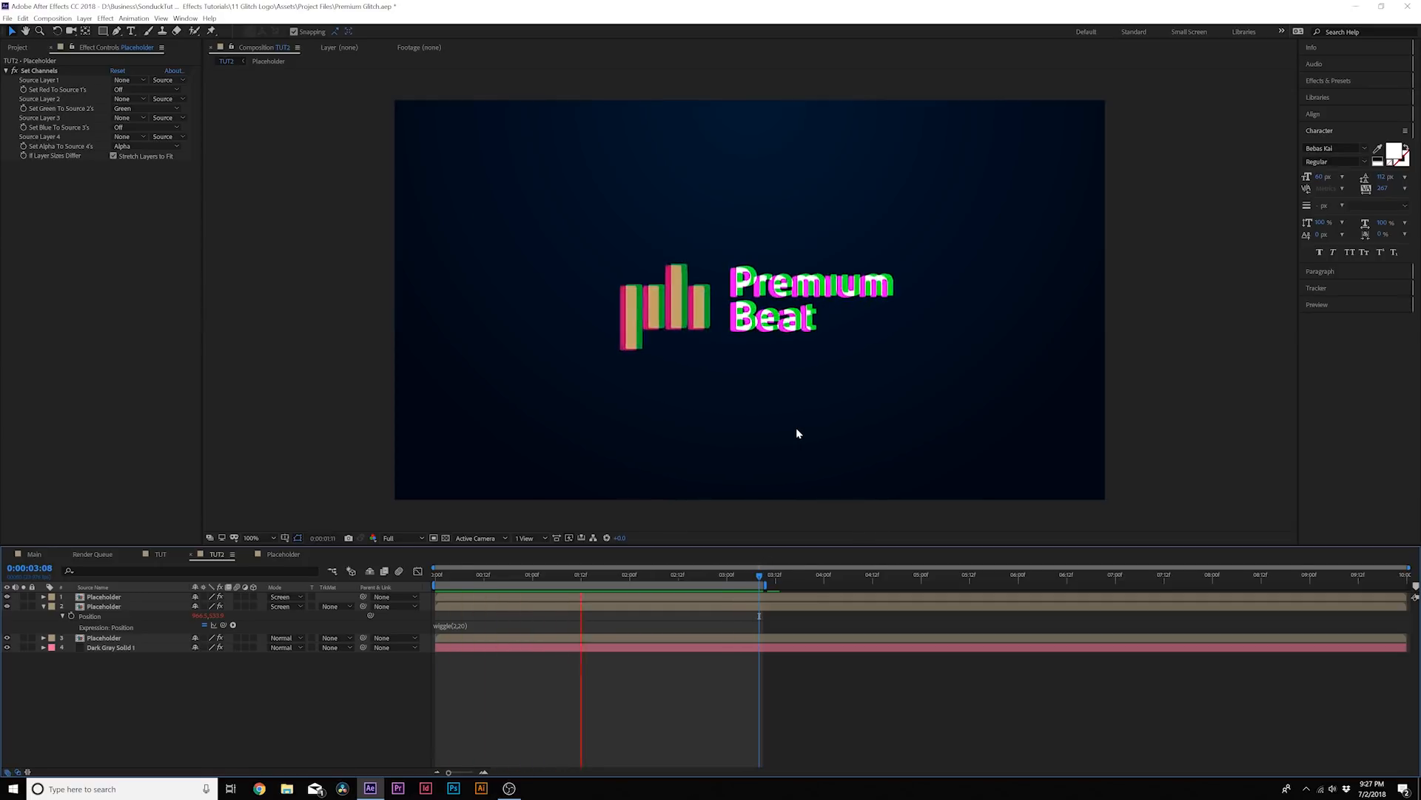
key(space)
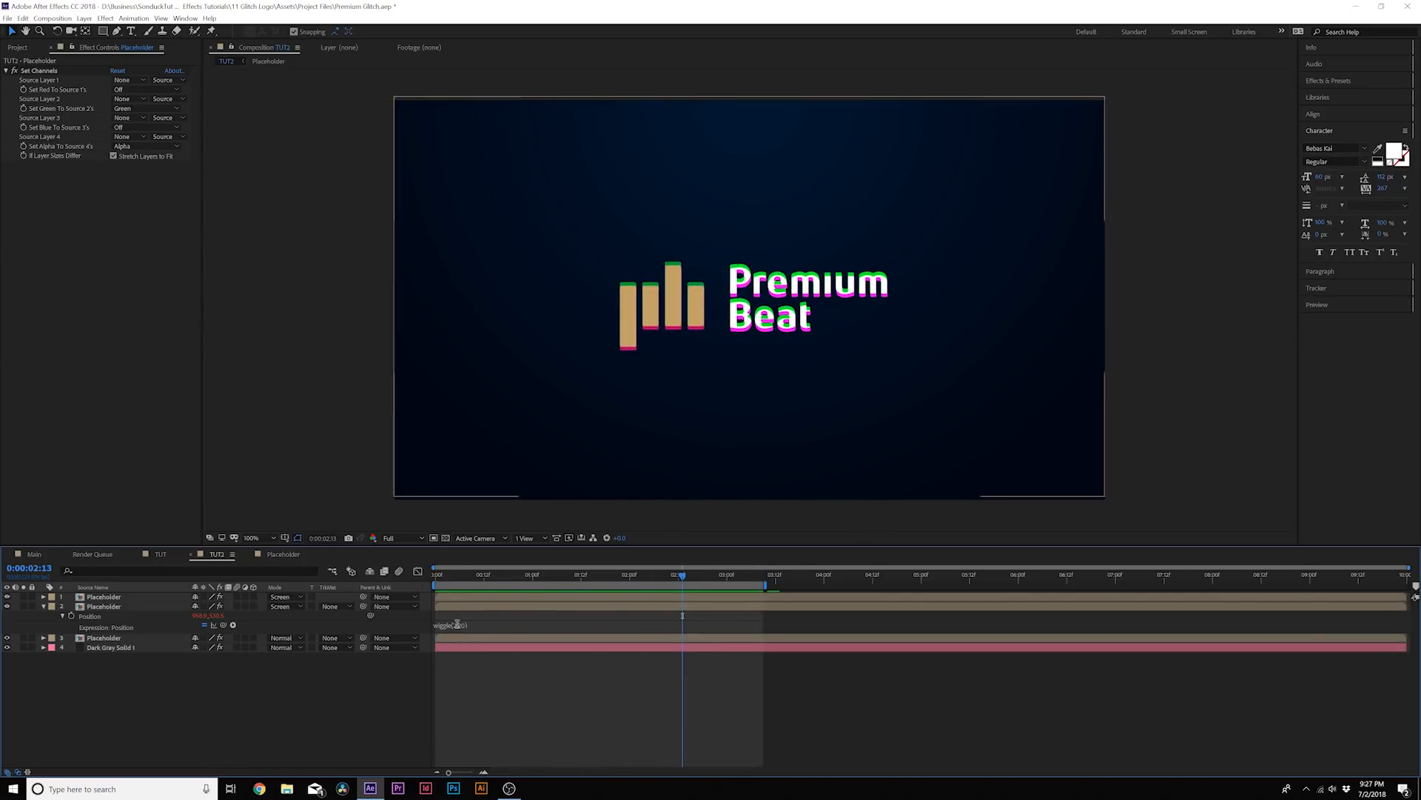
Copy the wiggle expression to the red Placeholder layer's Position and preview the composition
click(453, 625)
key(ctrl+c)
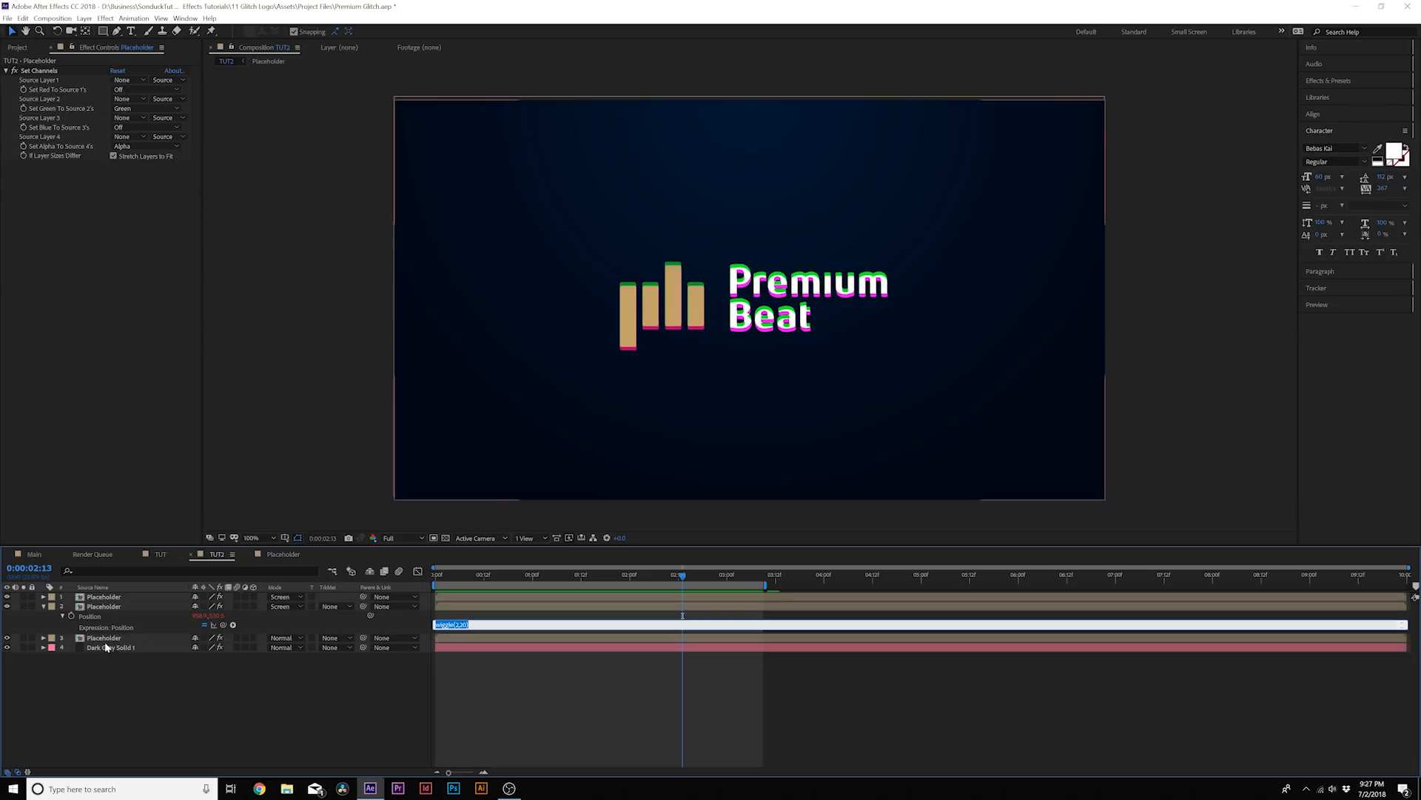
click(105, 641)
key(p)
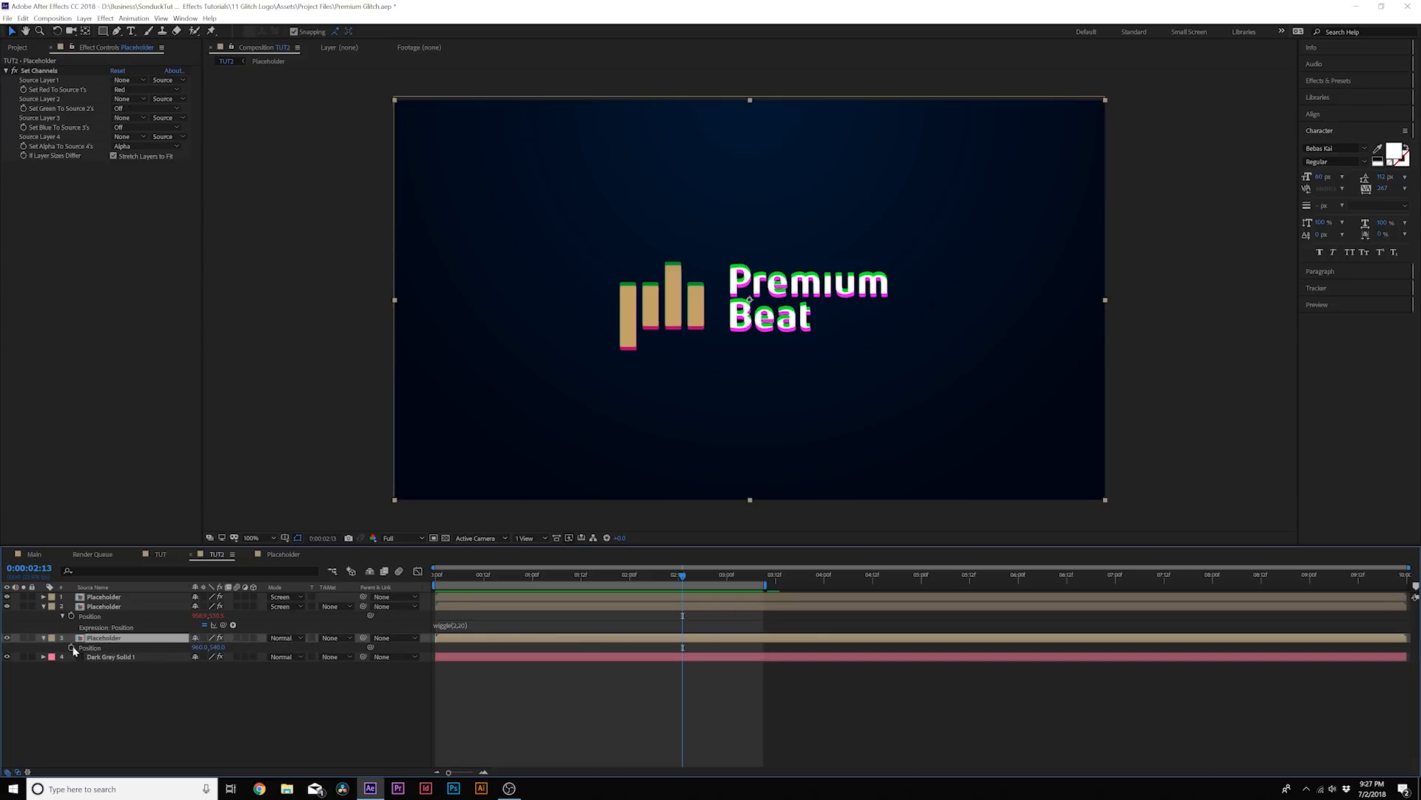
alt+click(71, 648)
key(ctrl+v)
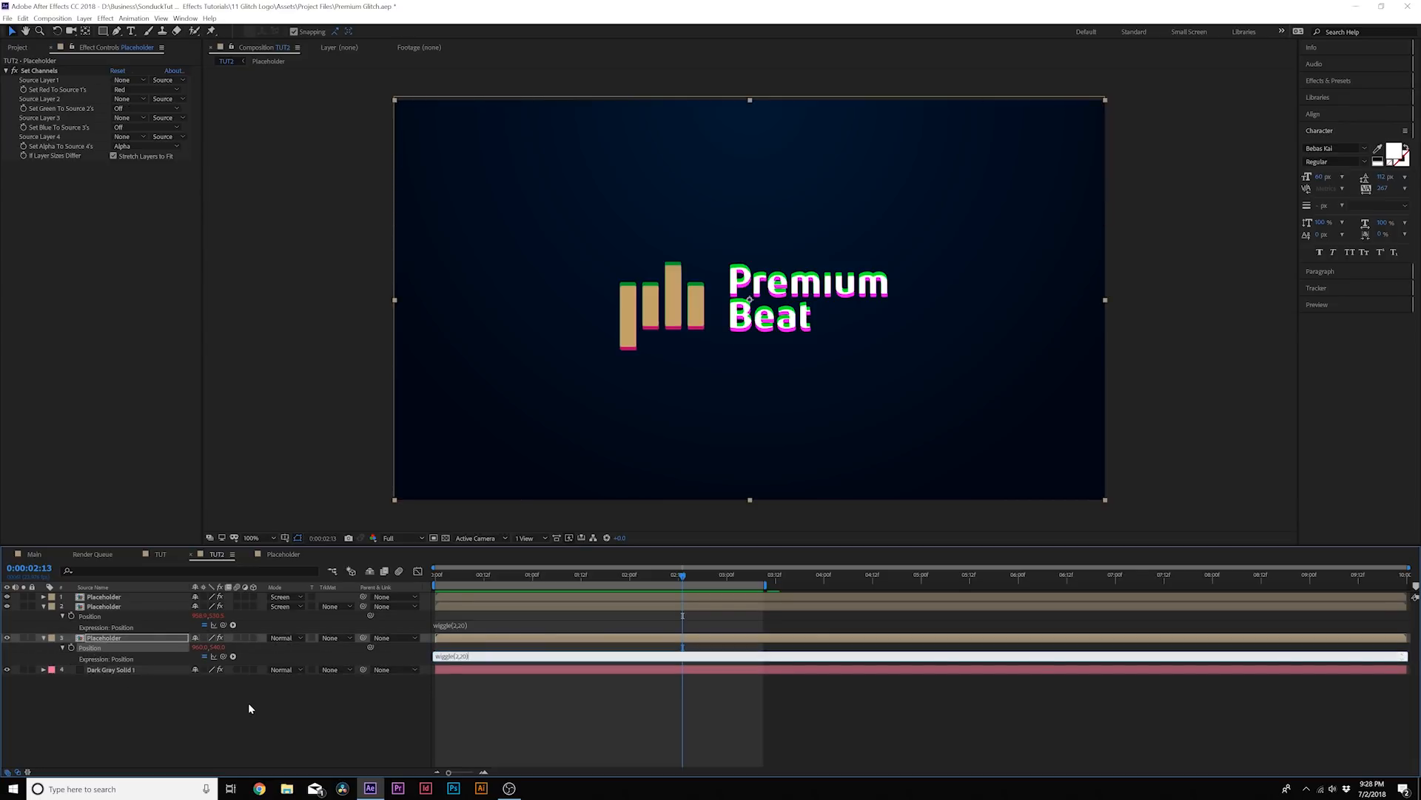
click(248, 707)
key(space)
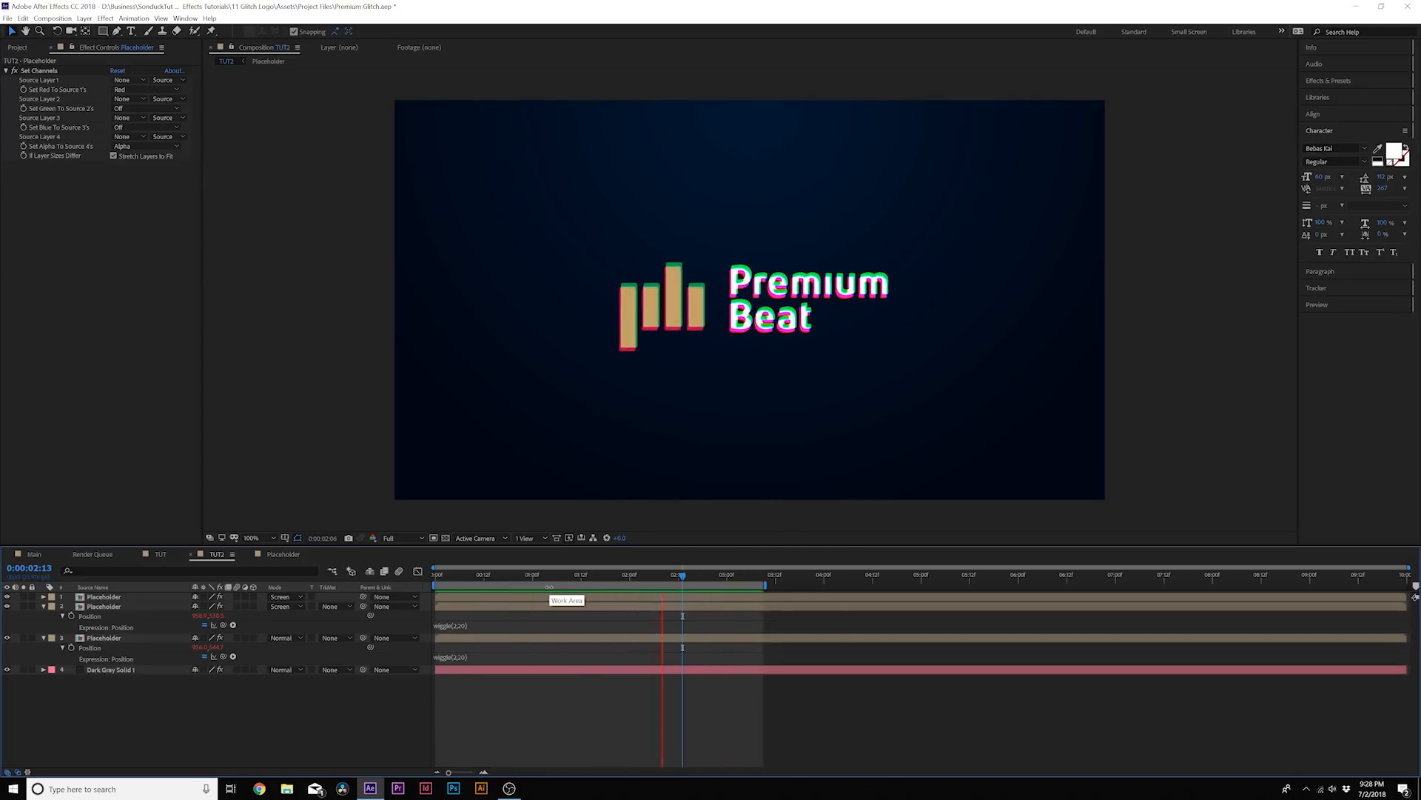
key(space)
Collapse the properties of the Placeholder layers and deselect everything
click(43, 606)
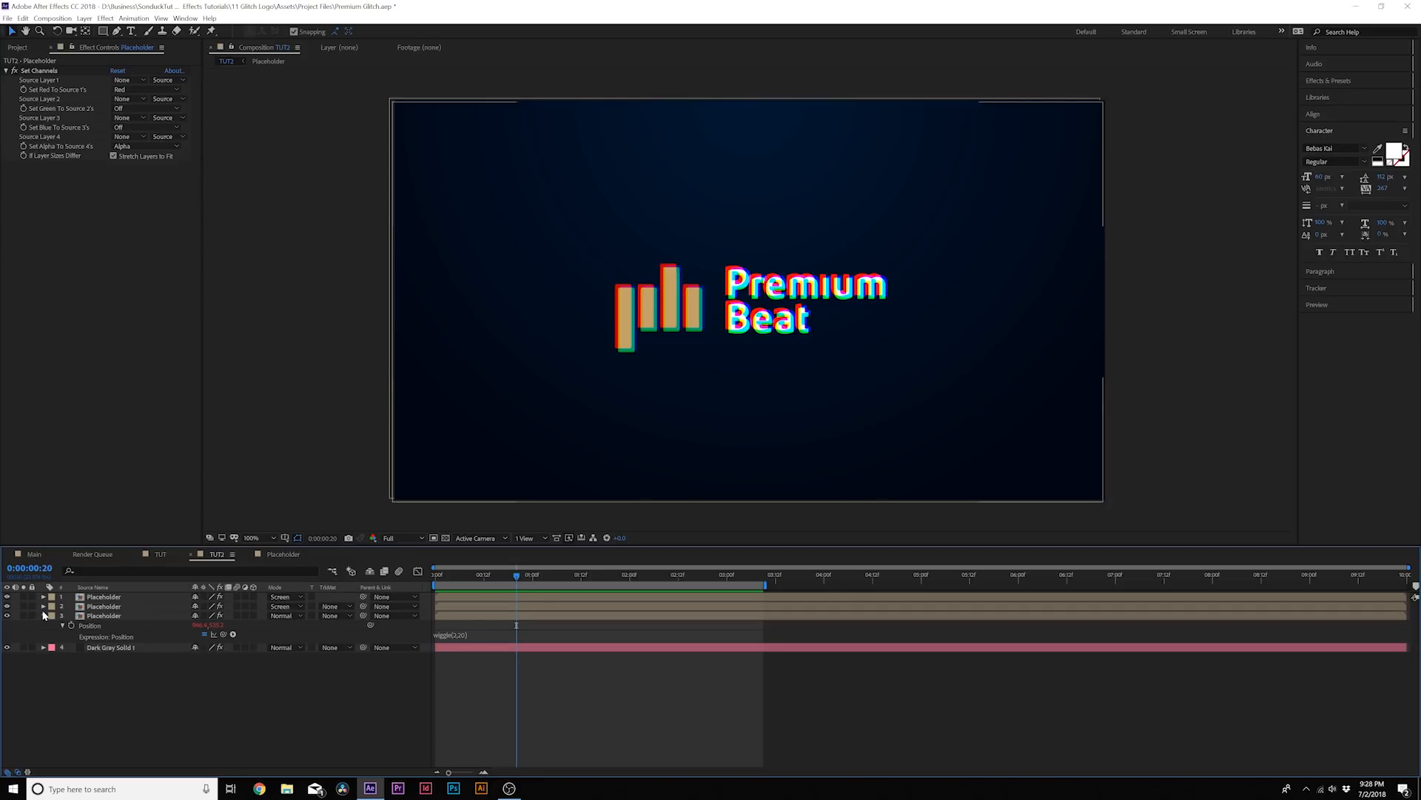
click(42, 606)
click(43, 606)
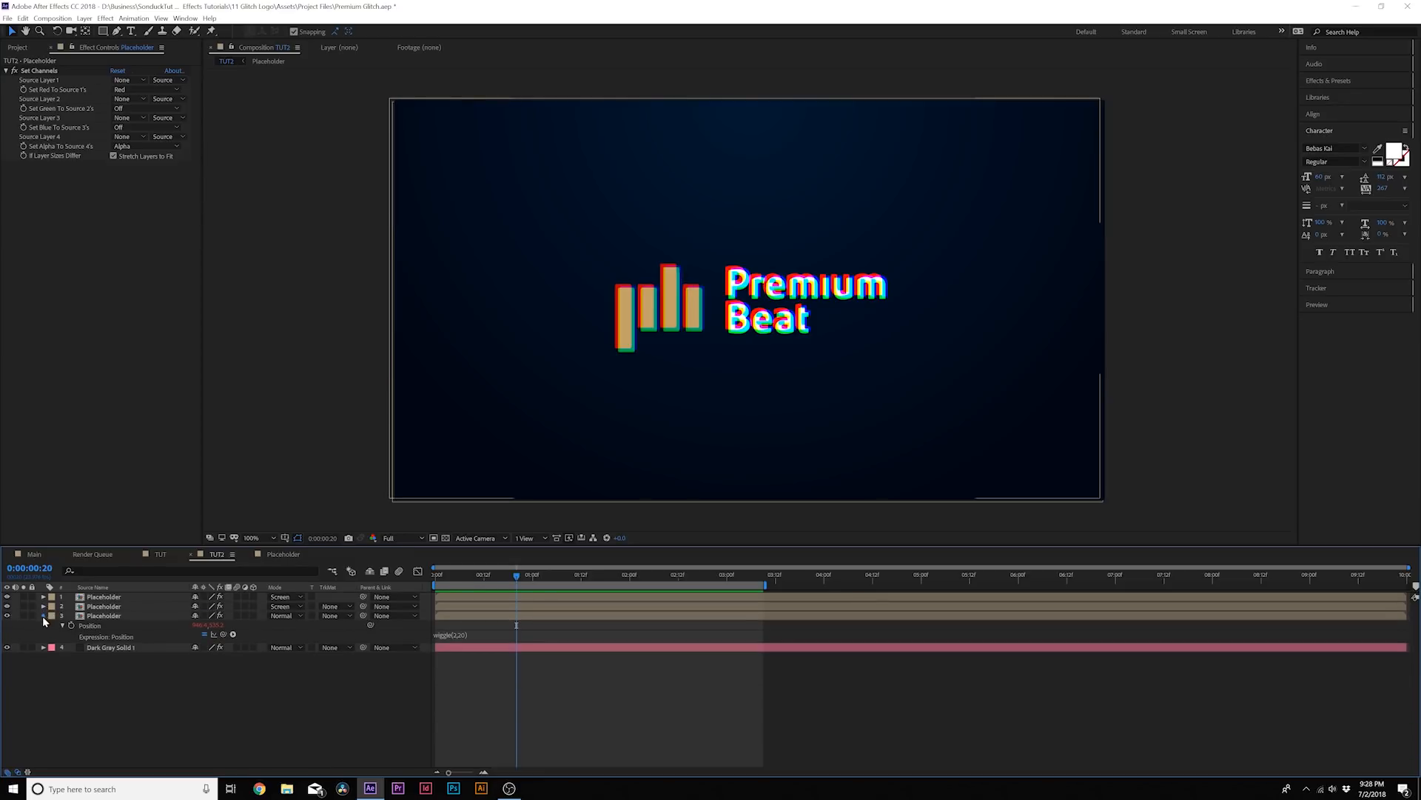
click(43, 616)
click(370, 682)
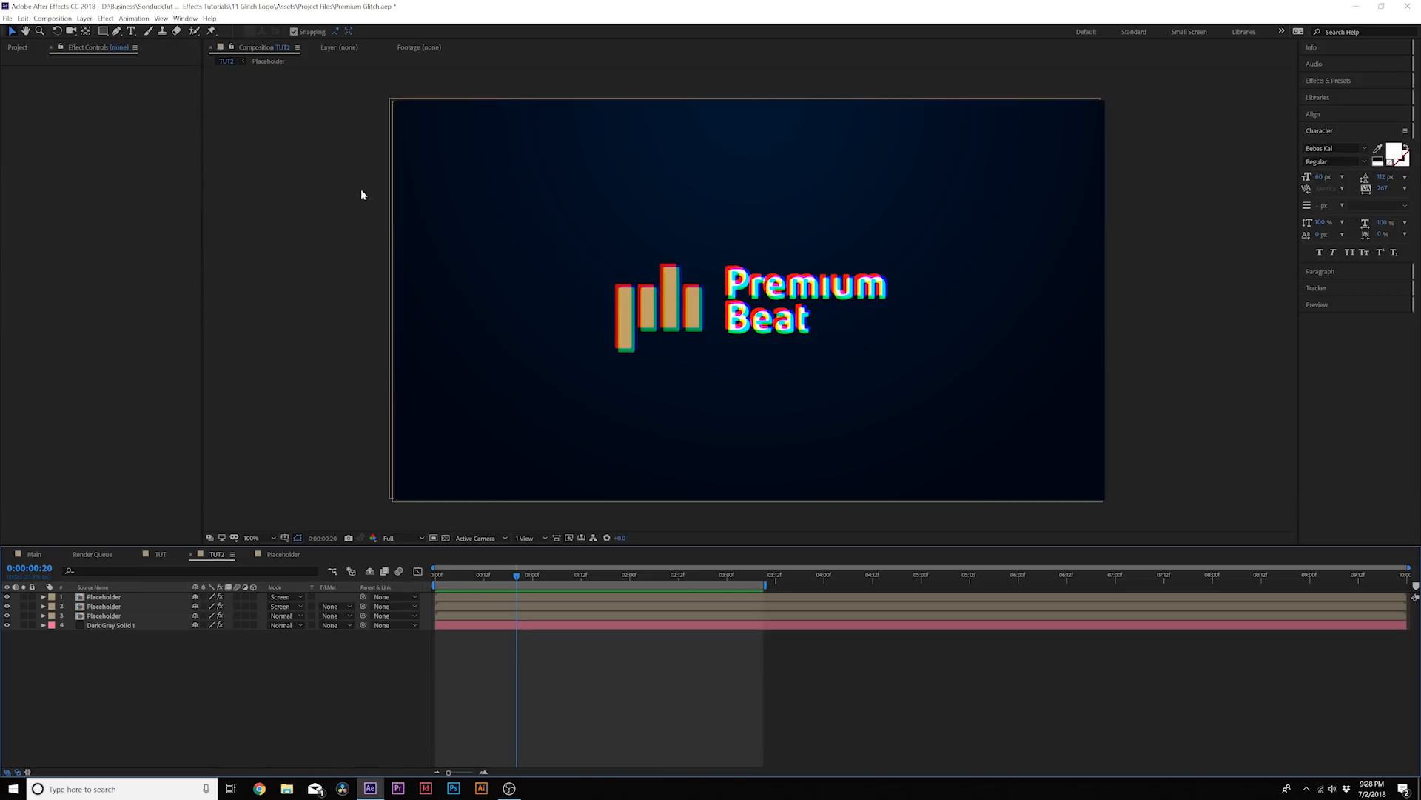
Draw four thin horizontal rectangles of varying length with a white fill across the logo on a new shape layer
drag(103, 31, 140, 33)
click(295, 31)
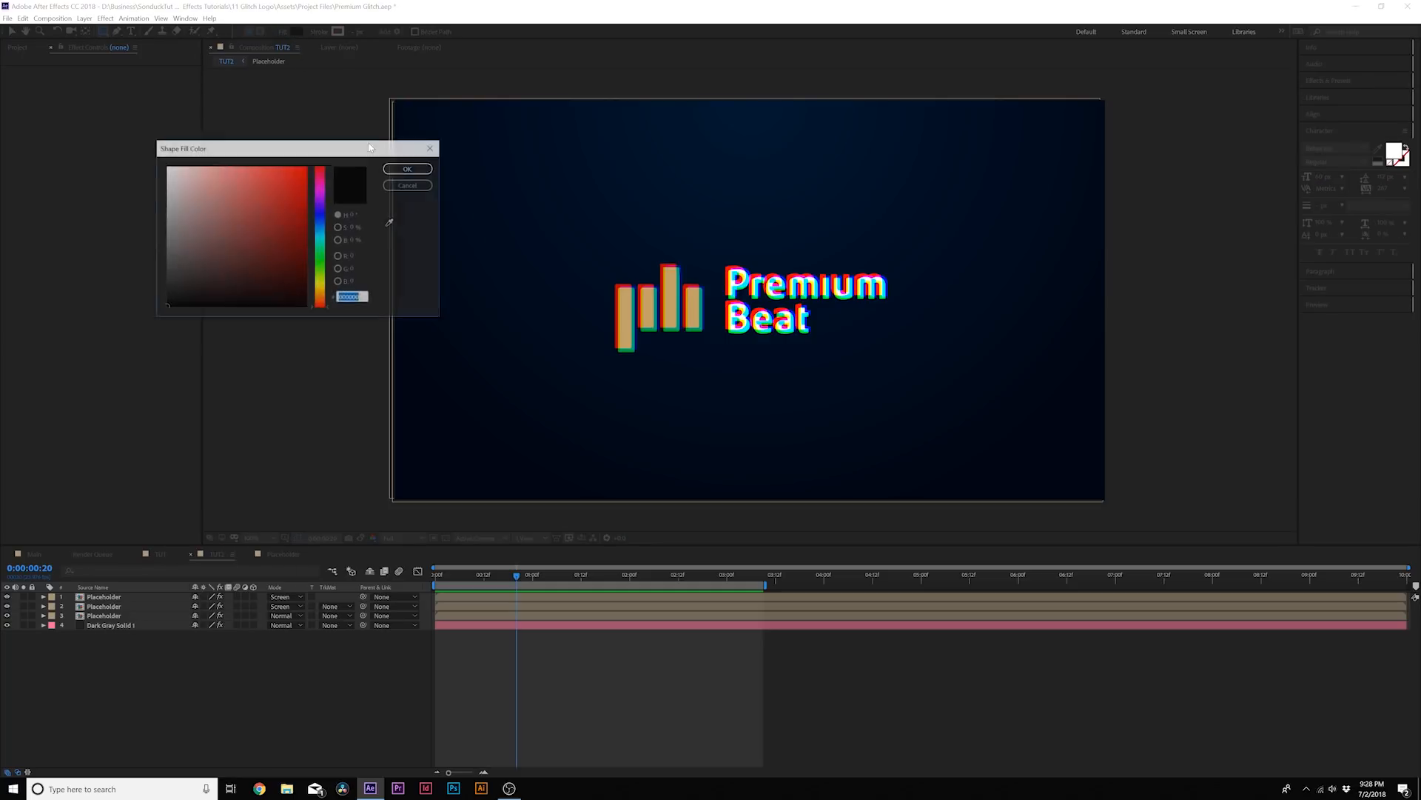
click(408, 169)
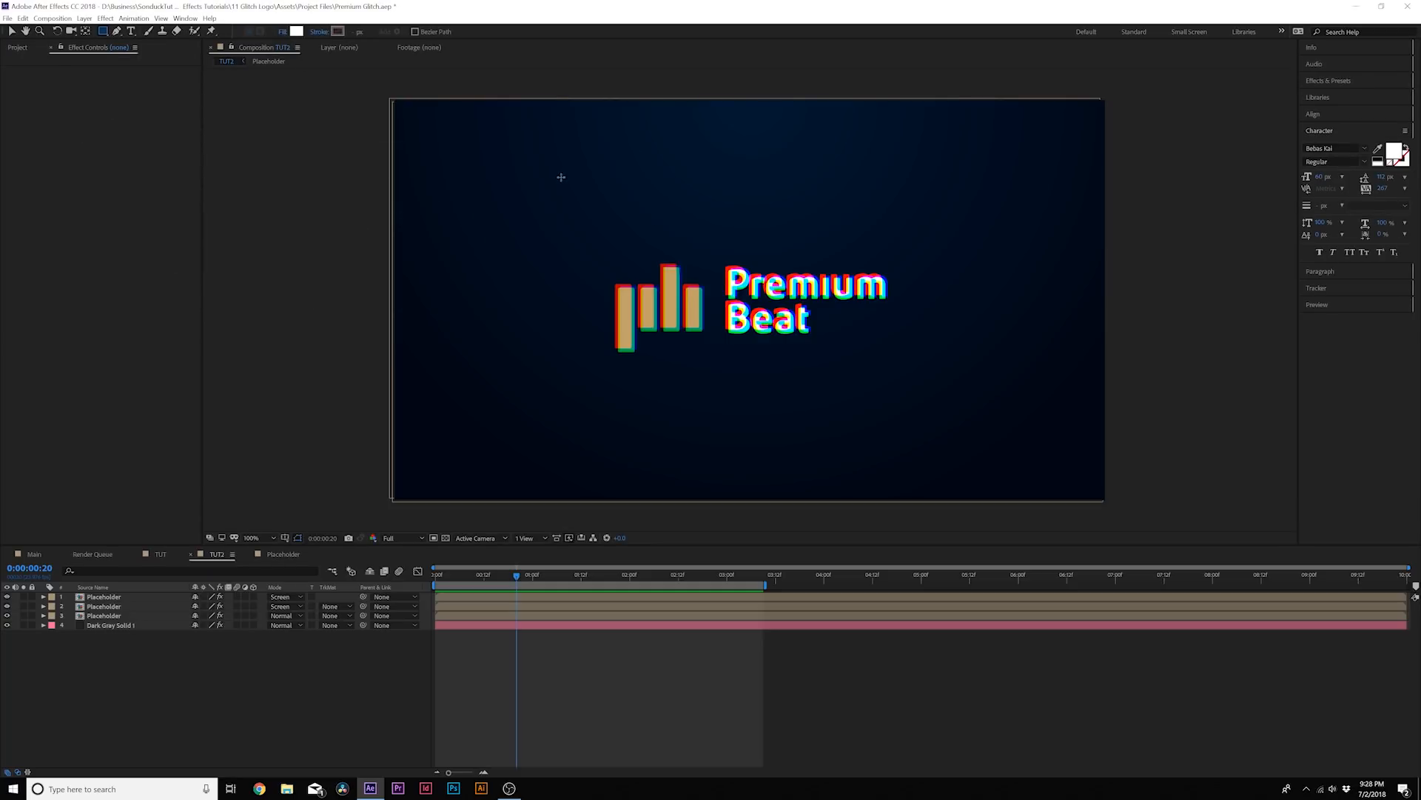
mouse_move(498, 265)
mouse_down()
mouse_move(882, 327)
mouse_move(895, 286)
mouse_up()
drag(680, 342, 872, 322)
drag(524, 311, 661, 301)
mouse_move(950, 304)
mouse_down()
mouse_move(760, 311)
mouse_move(791, 314)
mouse_up()
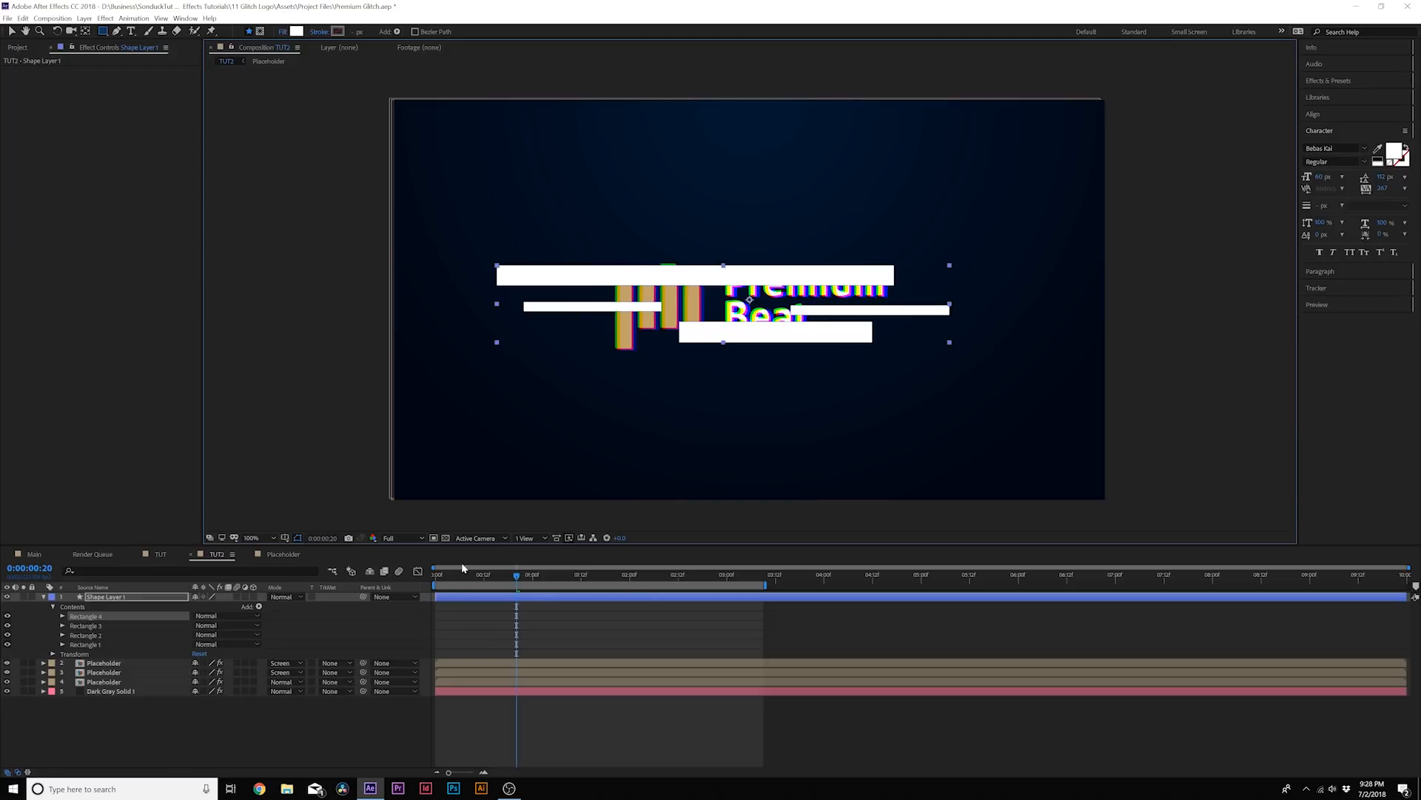
Split Shape Layer 1 at 0:00:00:03 and delete the part after that time
drag(443, 576, 449, 577)
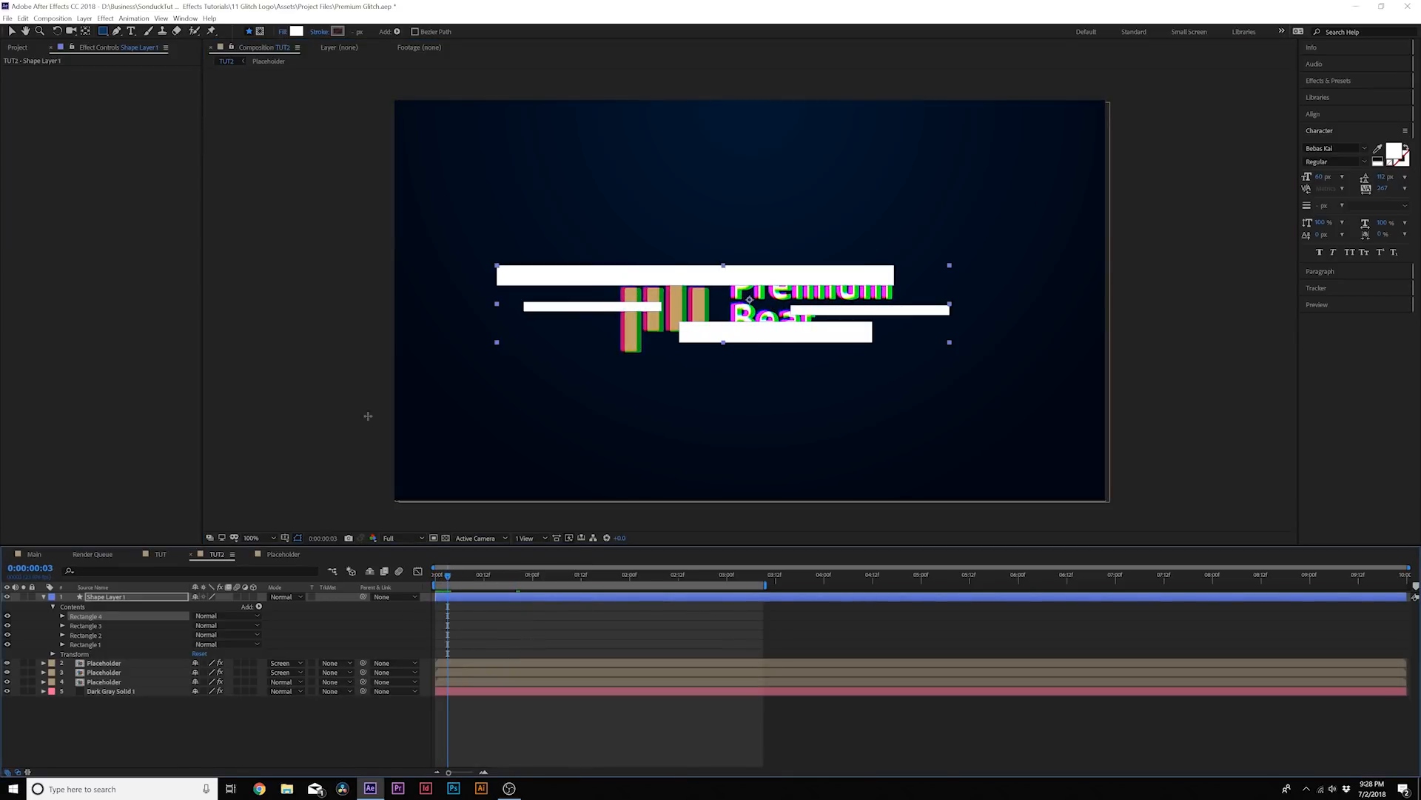
click(23, 17)
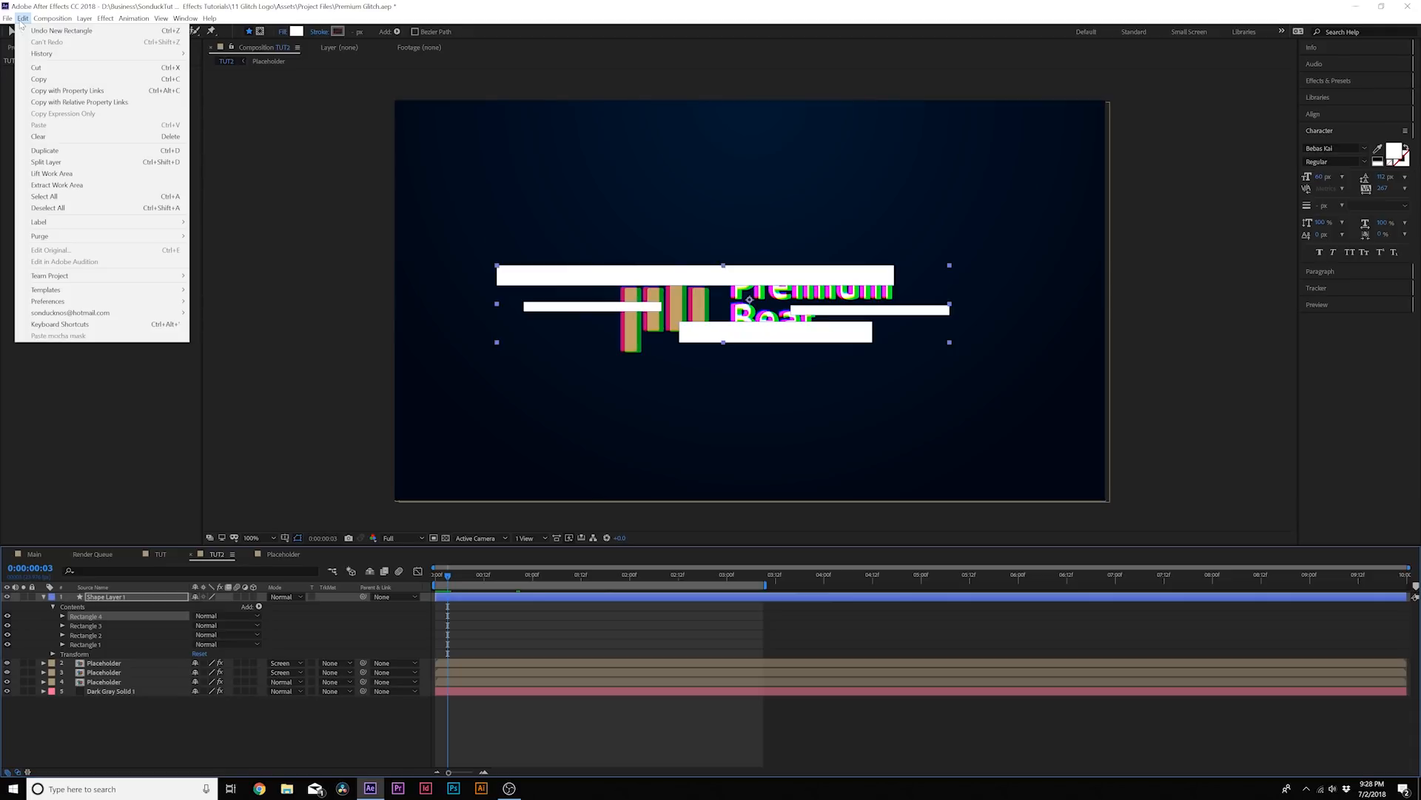
click(66, 163)
key(Delete)
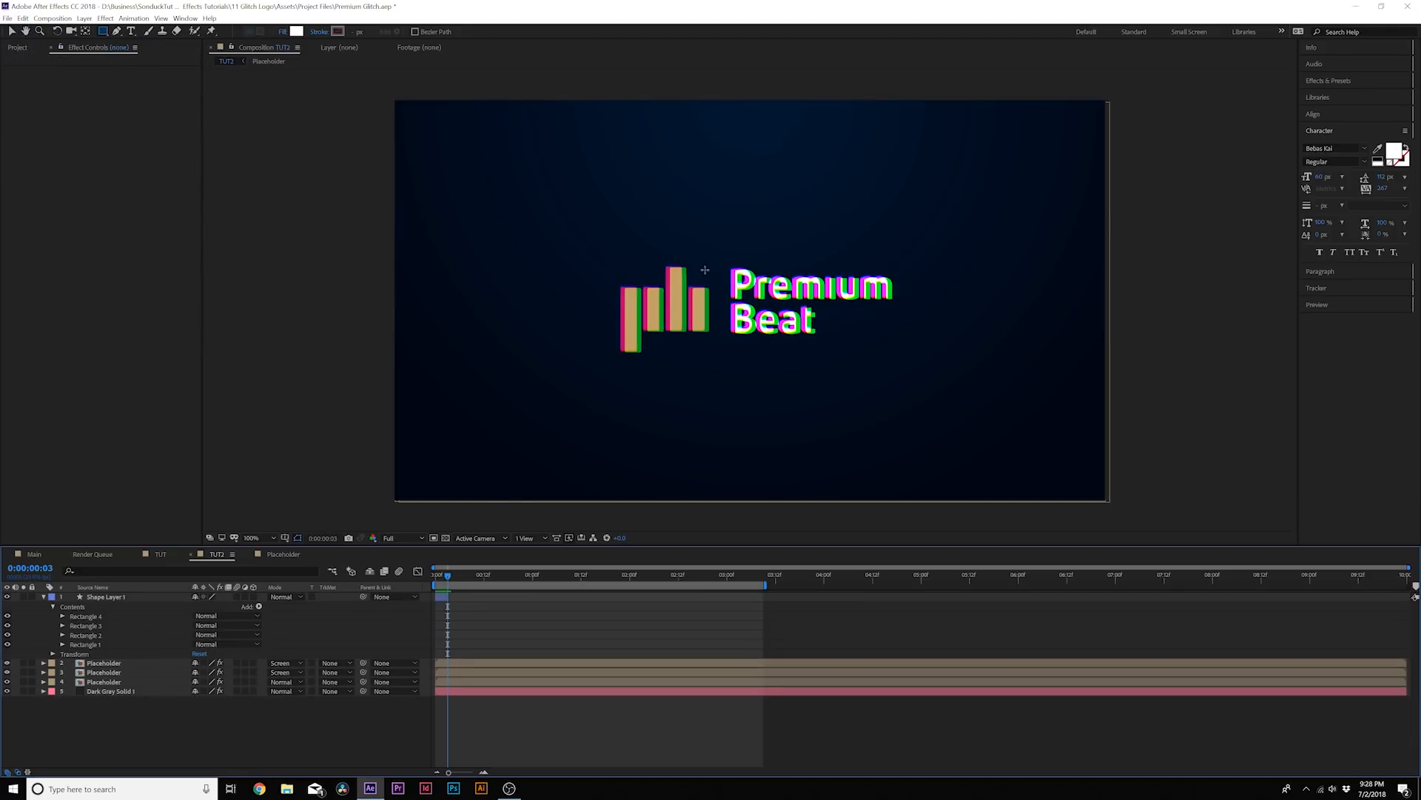
Draw four horizontal white bars of varying length and thickness across the logo on a new shape layer
drag(590, 321, 904, 324)
drag(775, 288, 927, 278)
drag(599, 286, 720, 276)
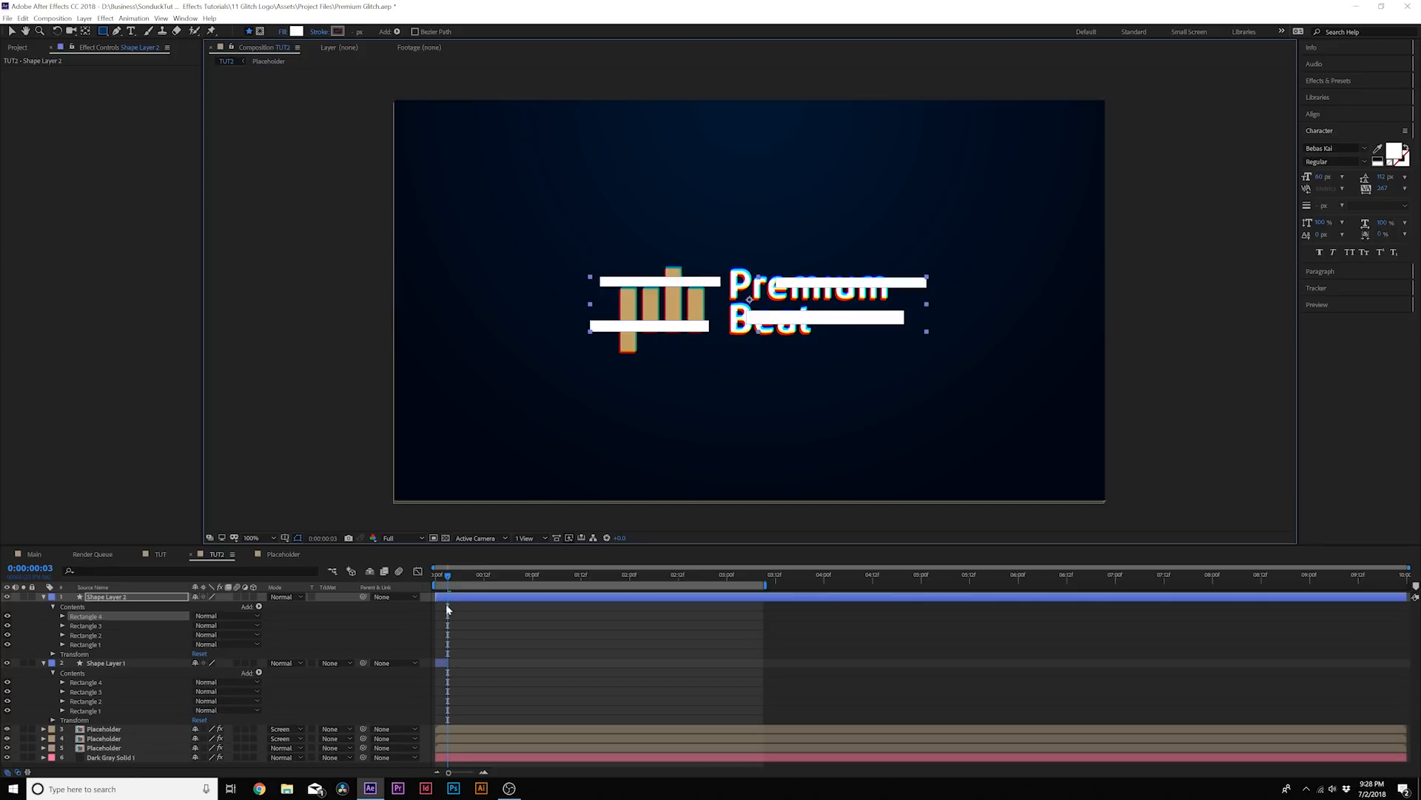
Start Shape Layer 2 at 0:00:00:03, remove its part after 0:00:00:06, and collapse the shape layers' properties
drag(437, 598, 461, 581)
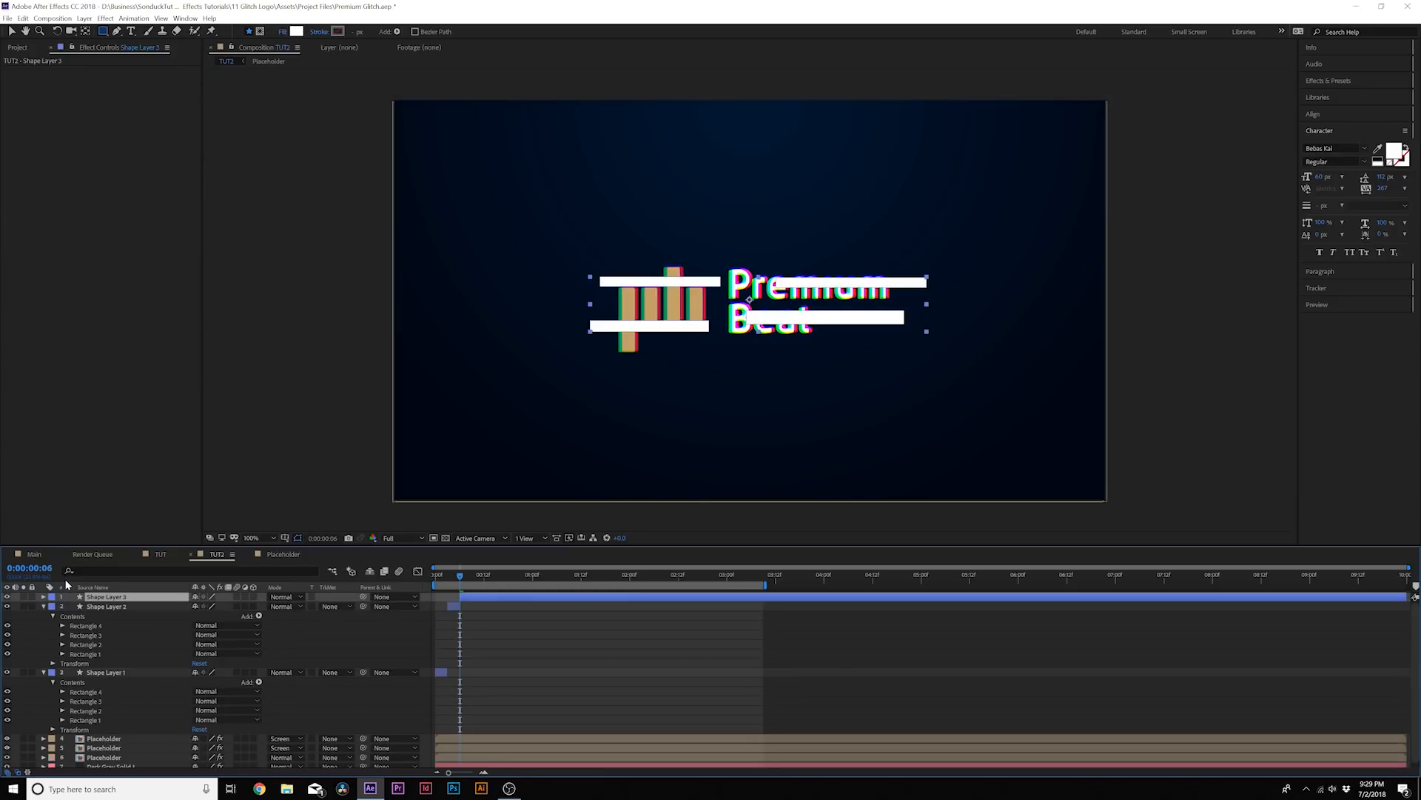
key(alt+])
key(F2)
key(u)
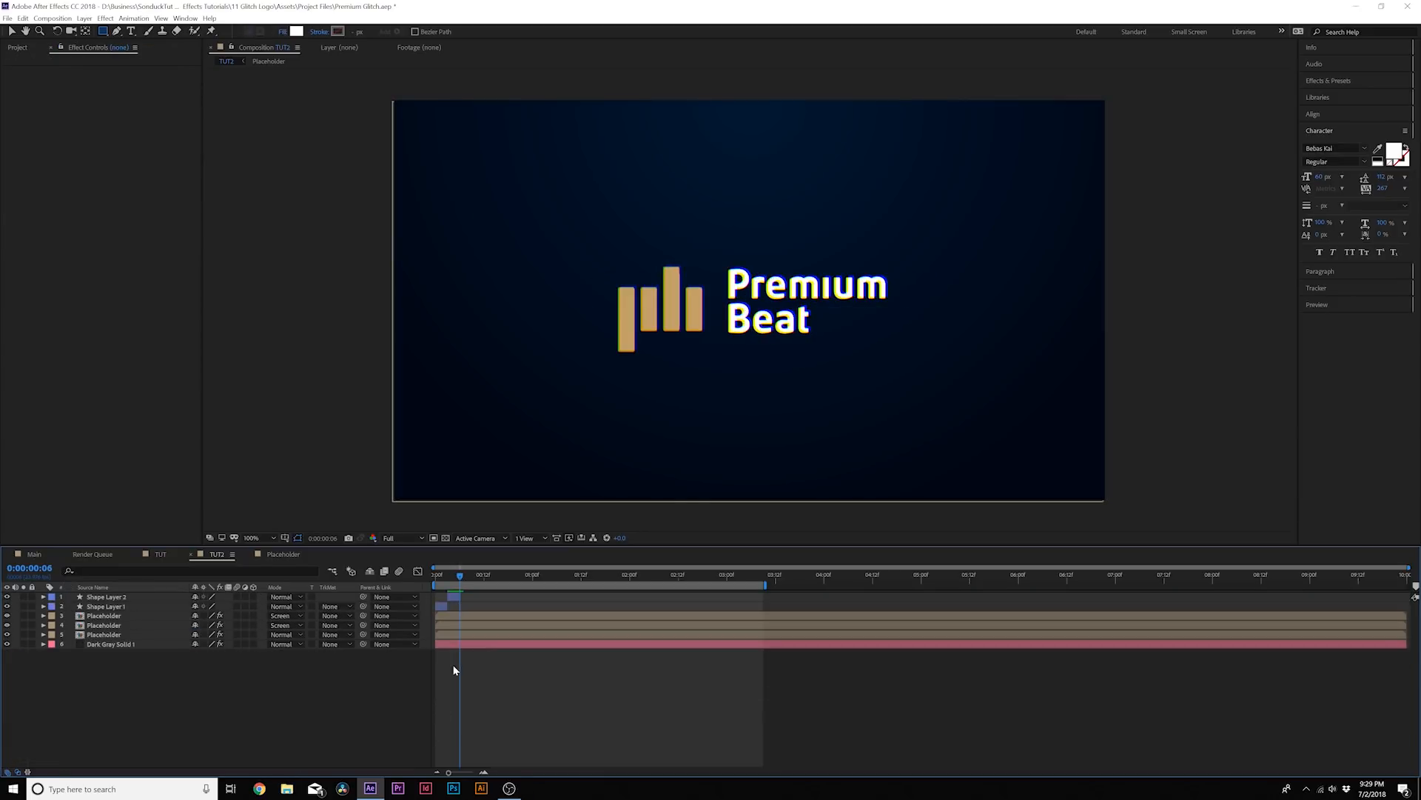
Draw a different set of four white bars on a third shape layer, with a thick one over the logo icon's upper part
mouse_move(591, 334)
mouse_down()
mouse_move(713, 339)
mouse_move(888, 313)
mouse_up()
drag(764, 279, 923, 290)
drag(560, 293, 733, 261)
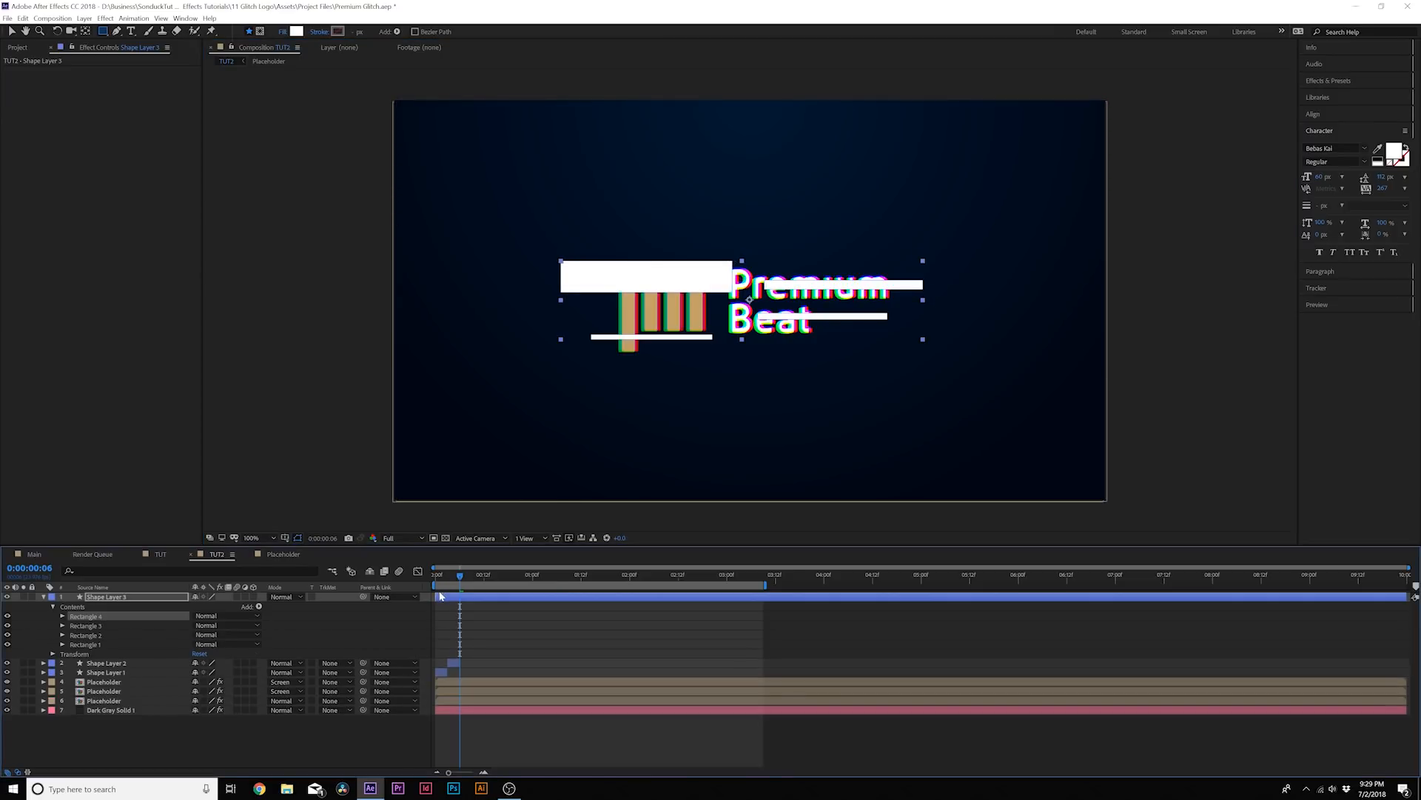
Start Shape Layer 3 at 0:00:00:06, split it at 0:00:00:09, delete the later part, and collapse its properties
click(450, 596)
drag(459, 577, 472, 578)
key(ctrl+shift+d)
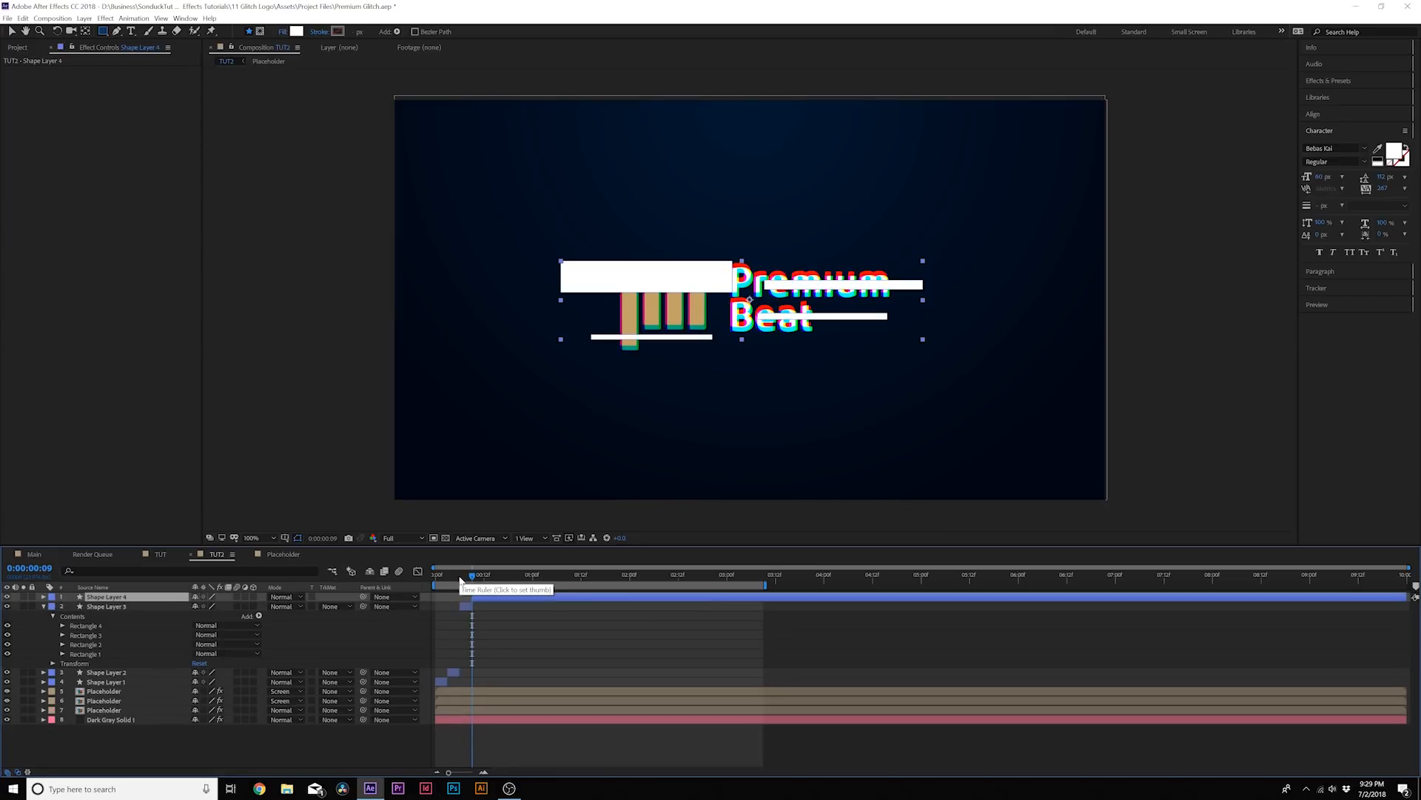
key(Delete)
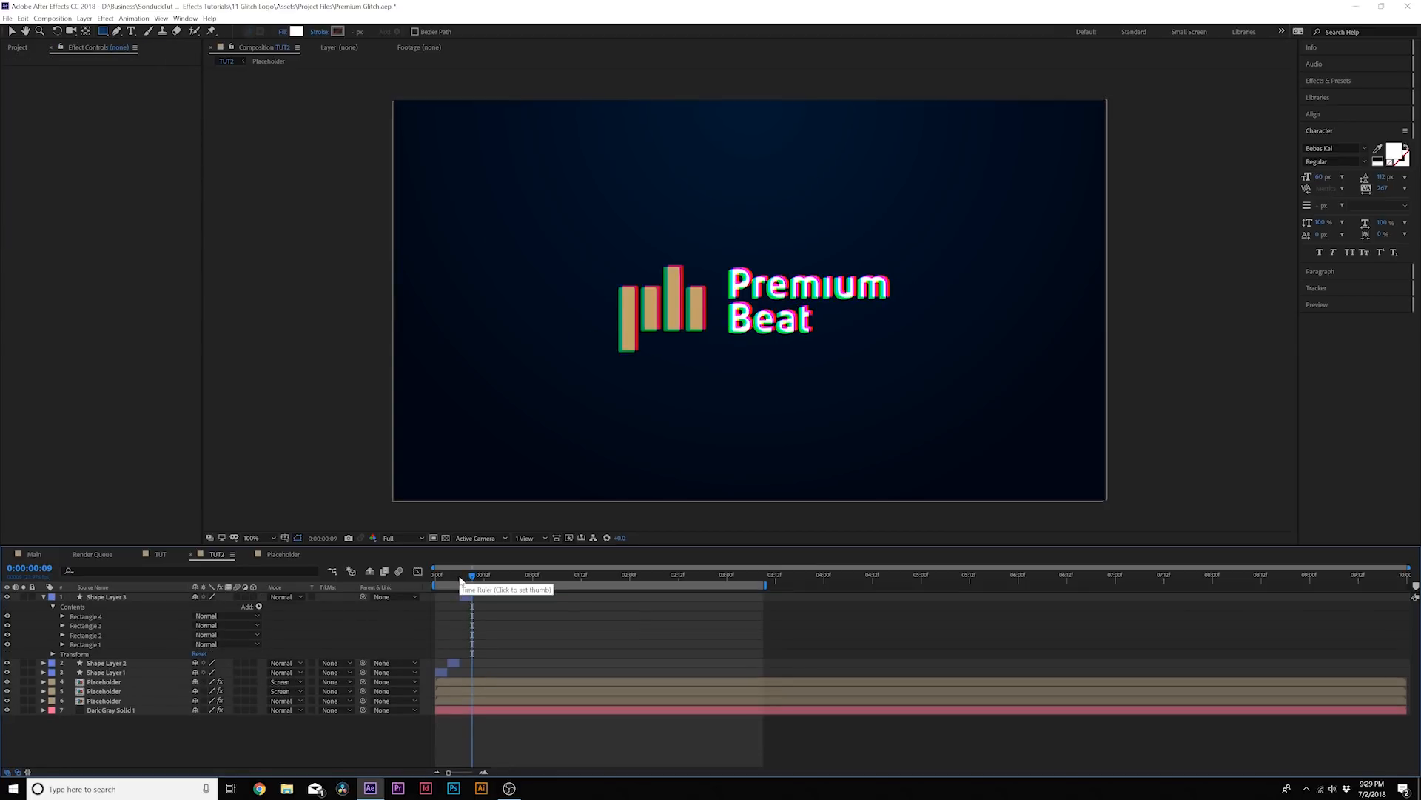
click(44, 597)
Duplicate the four shape layers, stack the copies above the originals, and shift them in time to follow Shape Layer 4
mouse_move(463, 585)
mouse_down()
mouse_move(409, 585)
mouse_move(478, 584)
mouse_up()
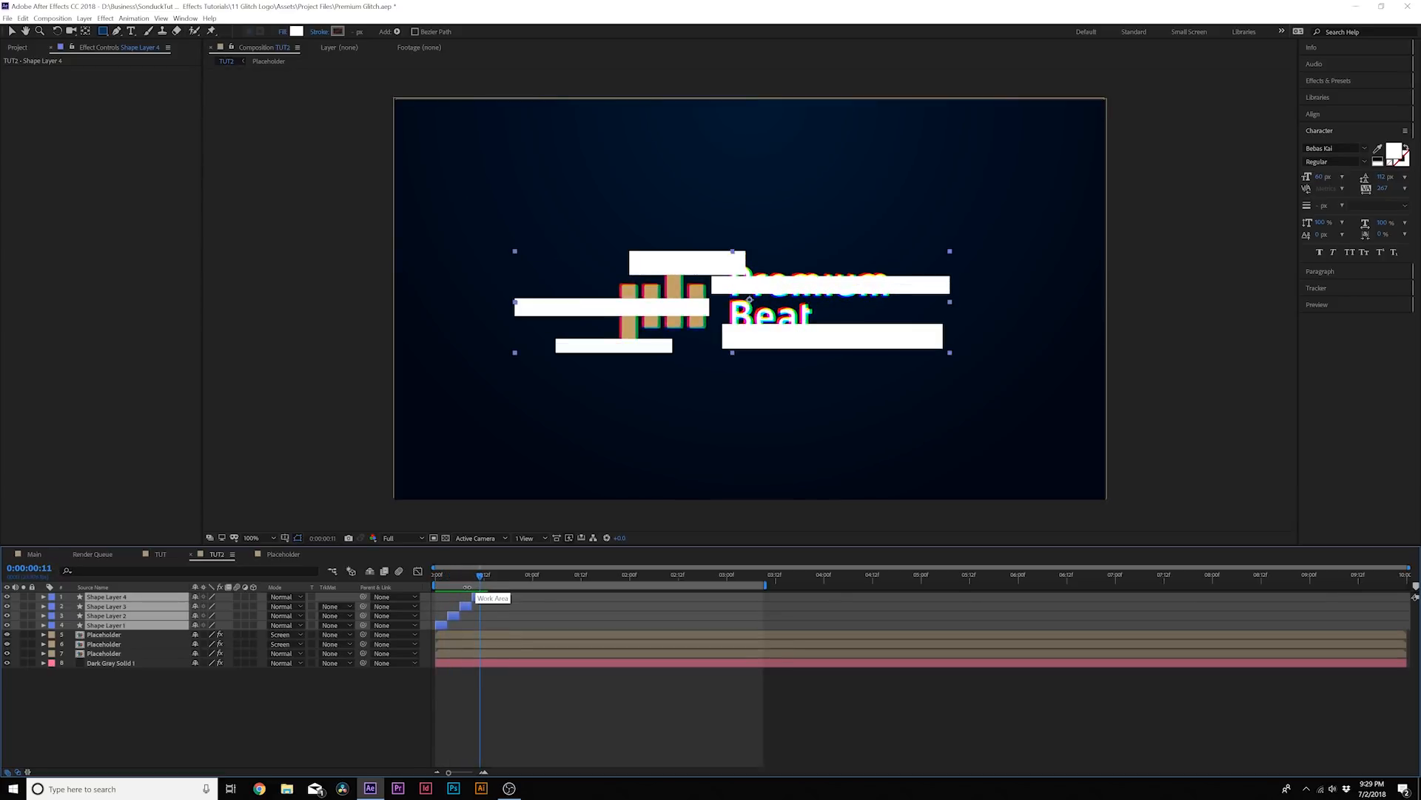
key(ctrl+d)
drag(122, 598, 124, 603)
drag(439, 627, 488, 627)
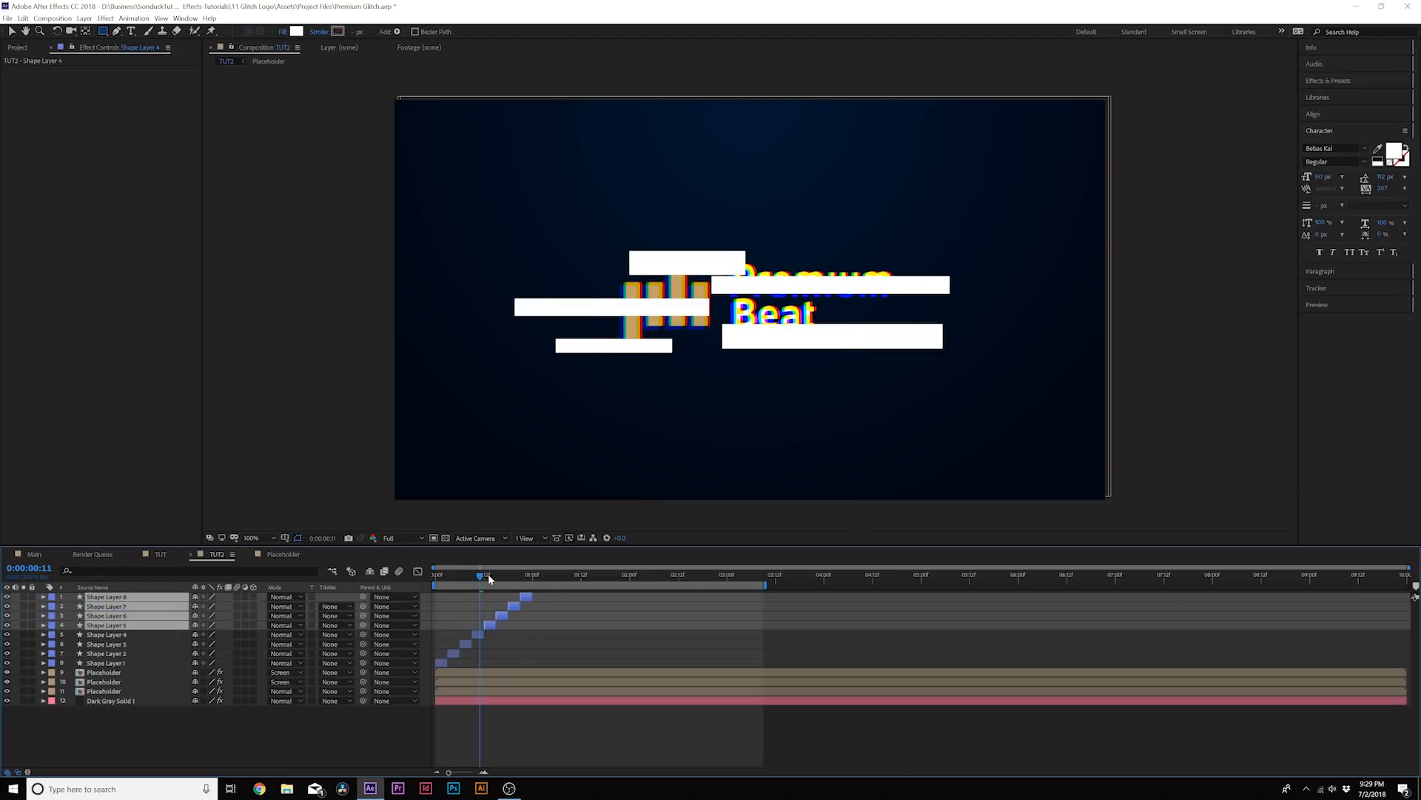
Duplicate all eight shape layers, stack the copies on top, and shift them to continue where Shape Layer 8 ends
click(109, 663)
shift+click(111, 598)
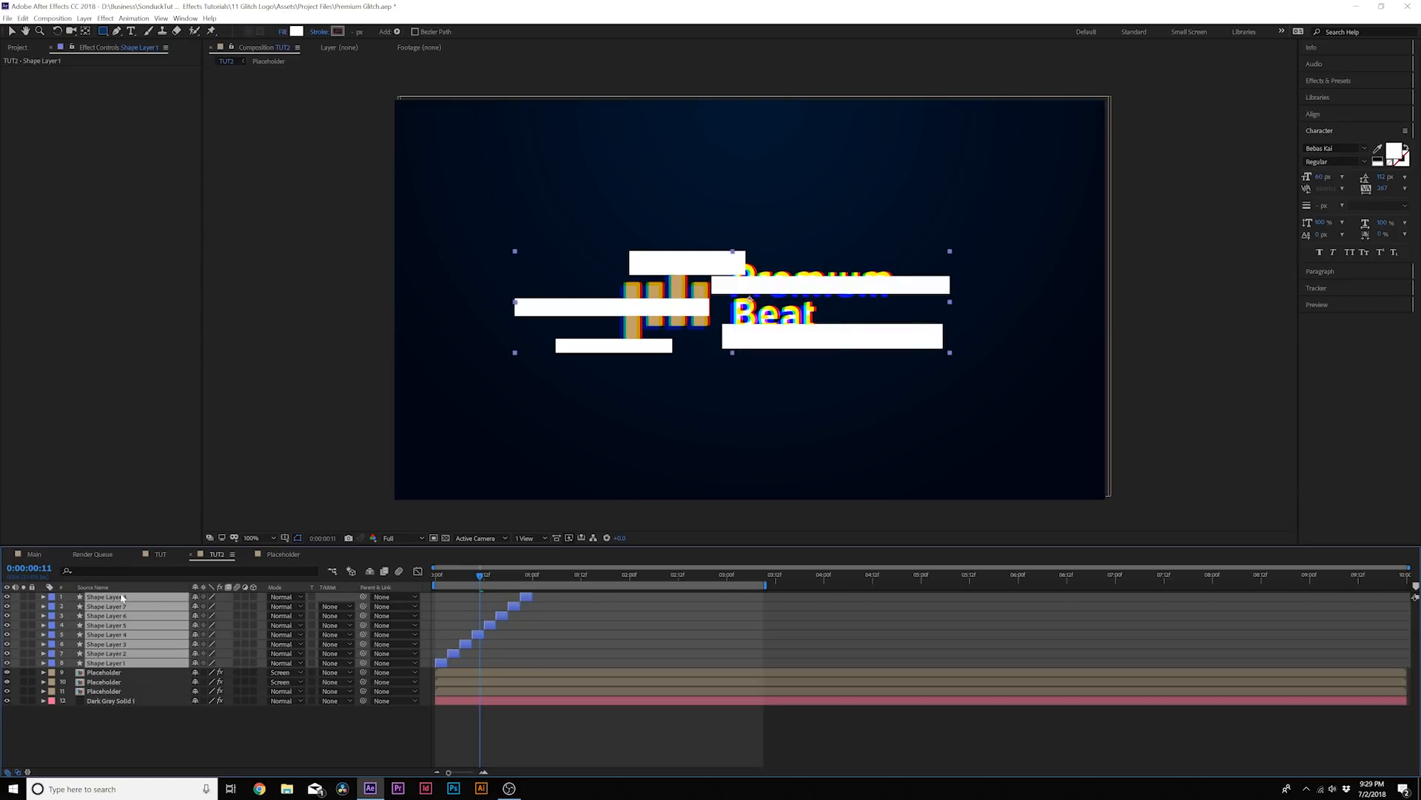
key(ctrl+d)
drag(141, 620, 141, 602)
drag(440, 665, 539, 673)
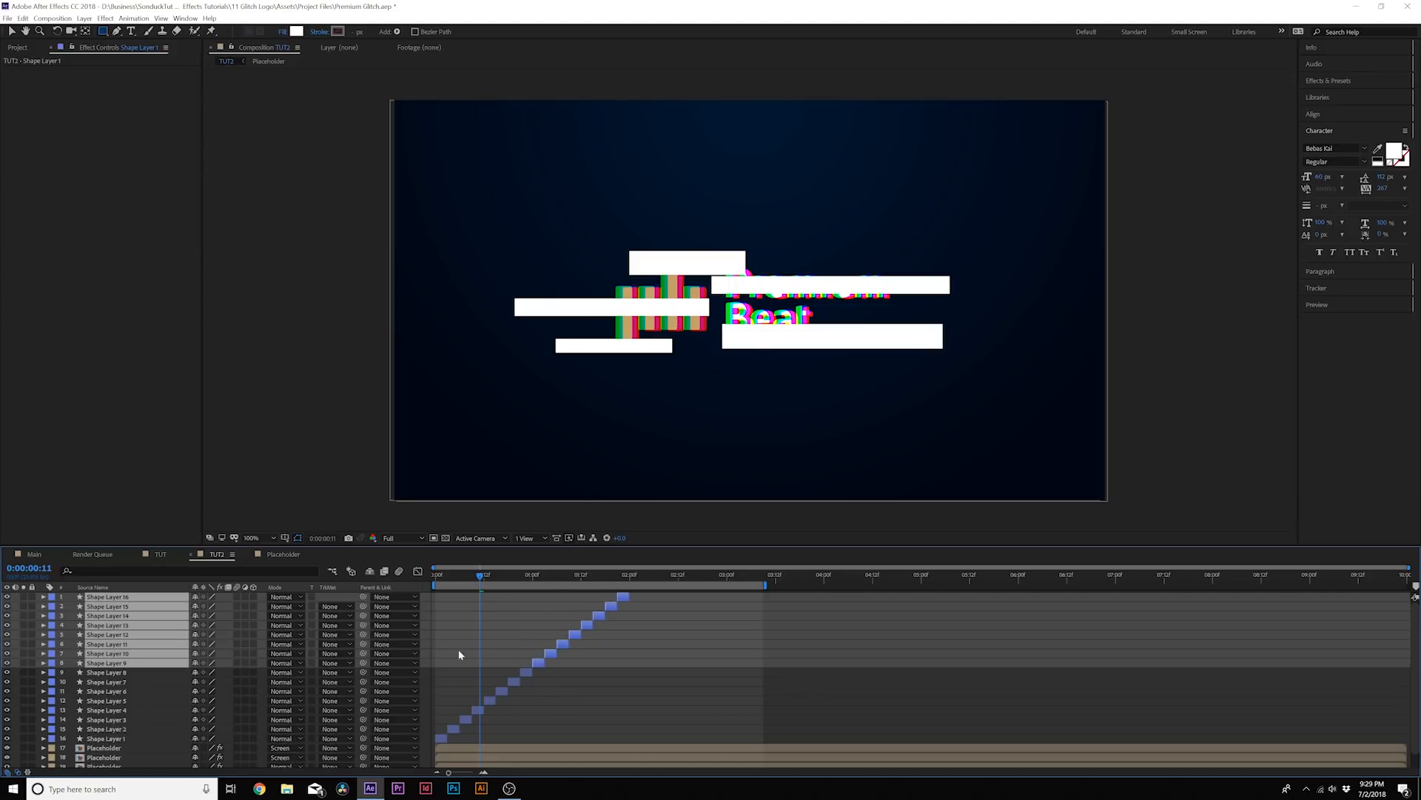
Duplicate all sixteen shape layers, stack the copies on top, shift them to follow Shape Layer 16, and preview the sequence
click(123, 734)
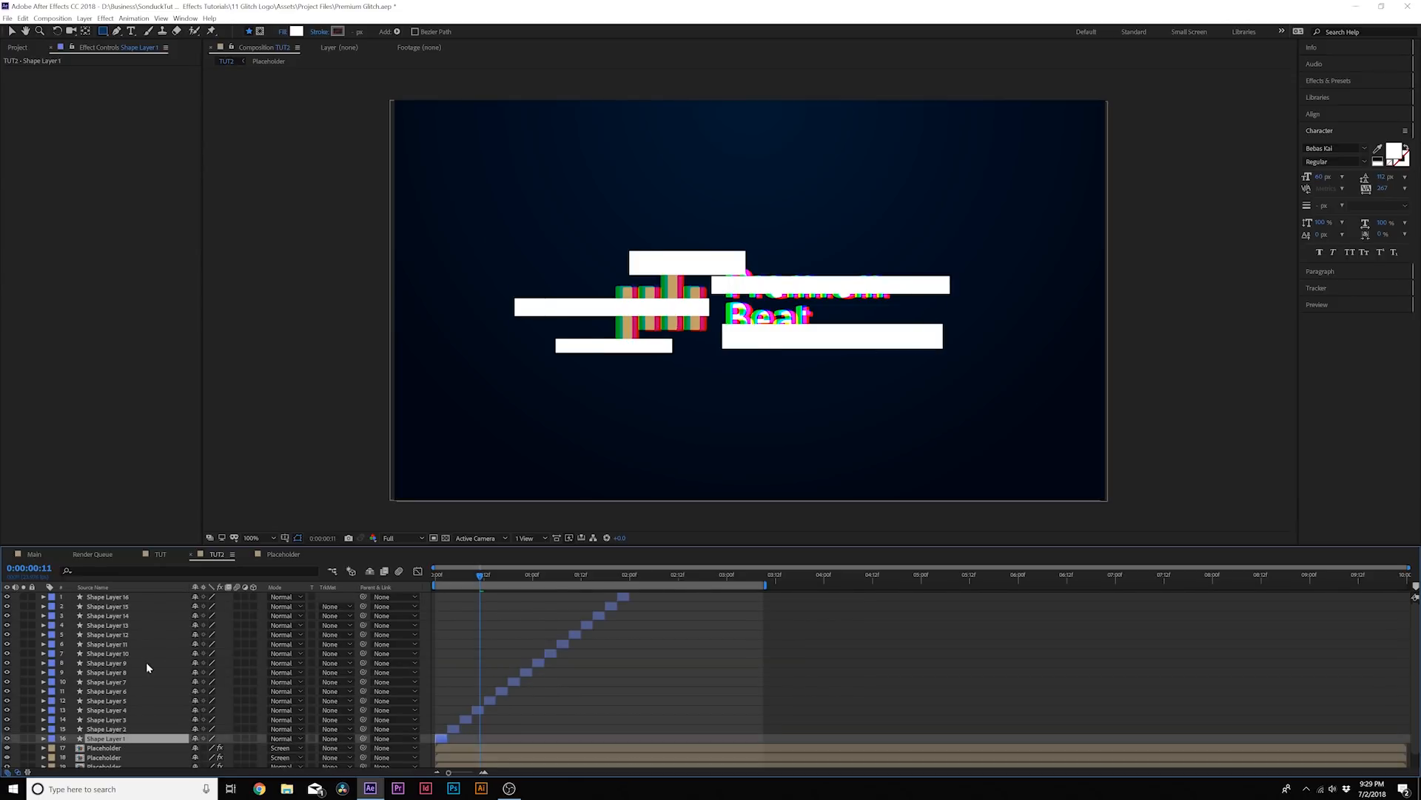
shift+click(132, 597)
key(ctrl+d)
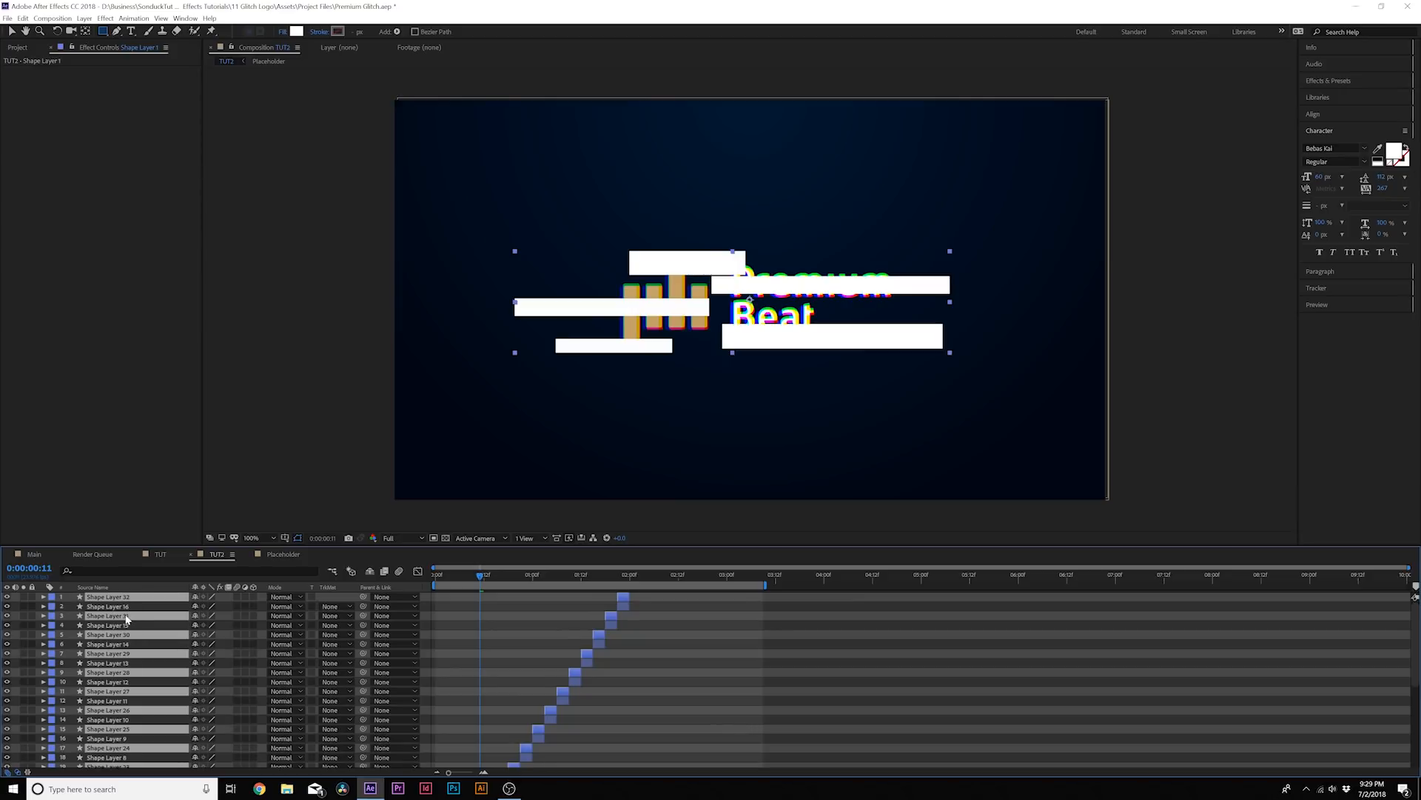
drag(133, 613, 133, 605)
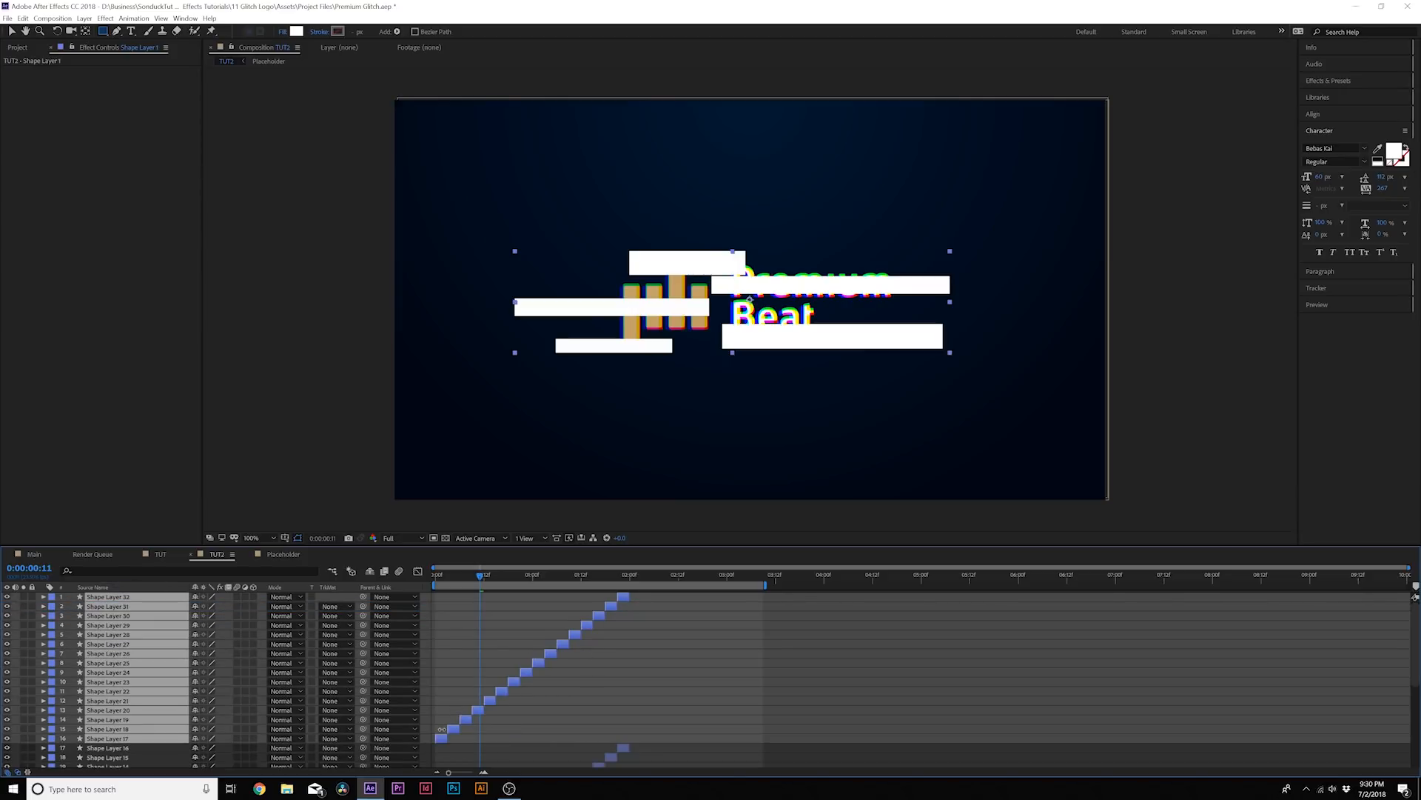
drag(445, 740, 640, 742)
key(space)
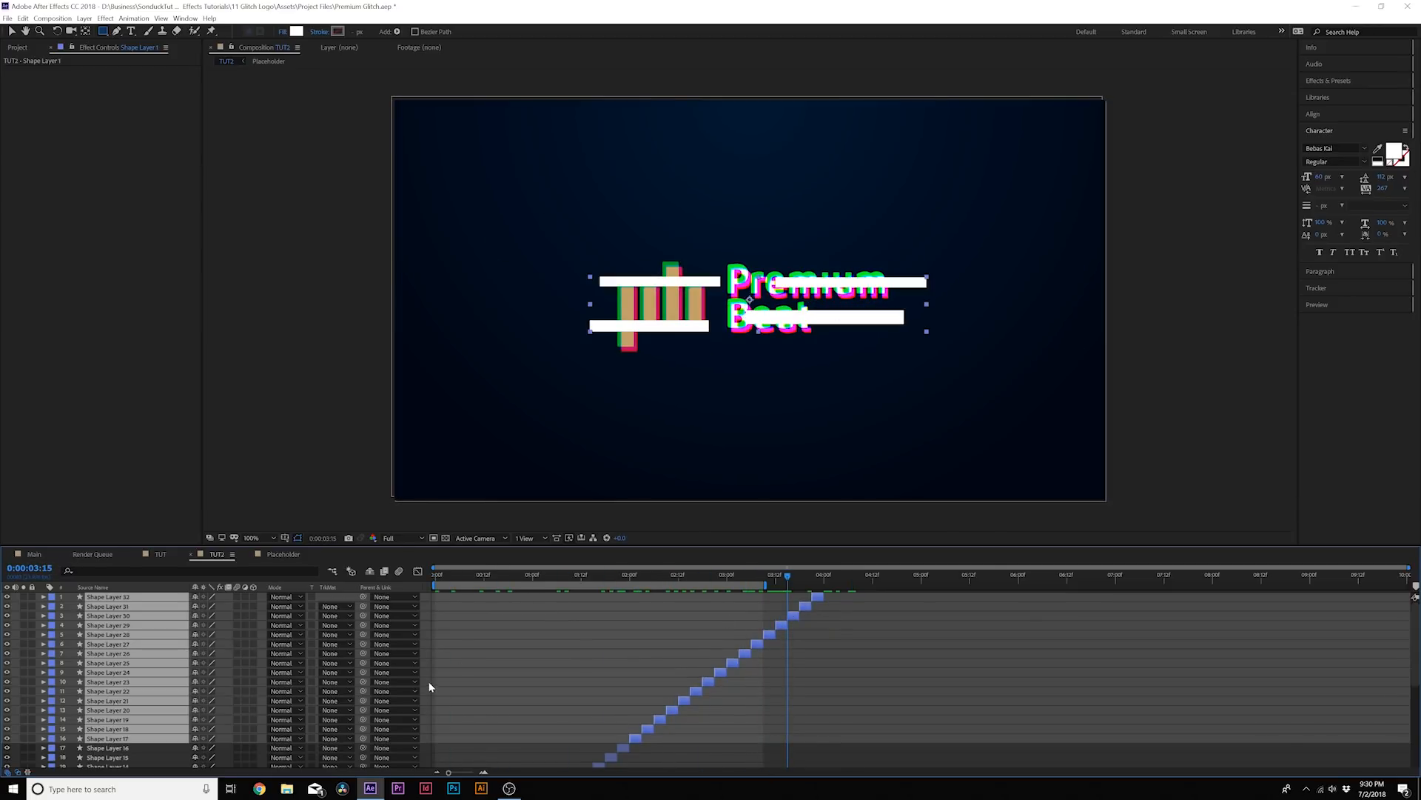
Pre-compose all the shape layers, from Shape Layer 1 to Shape Layer 32, into a composition named Map
key(grave)
click(106, 382)
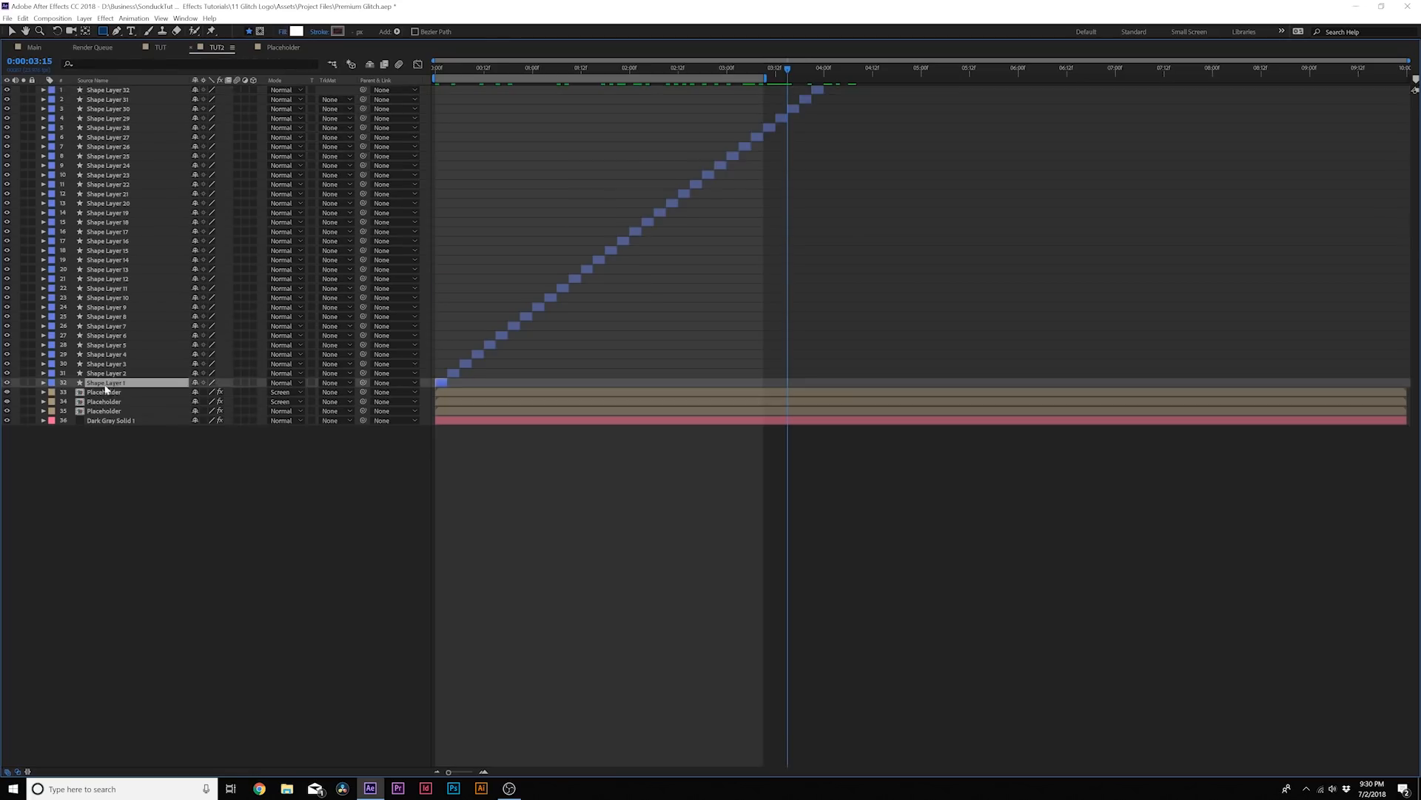
shift+click(102, 90)
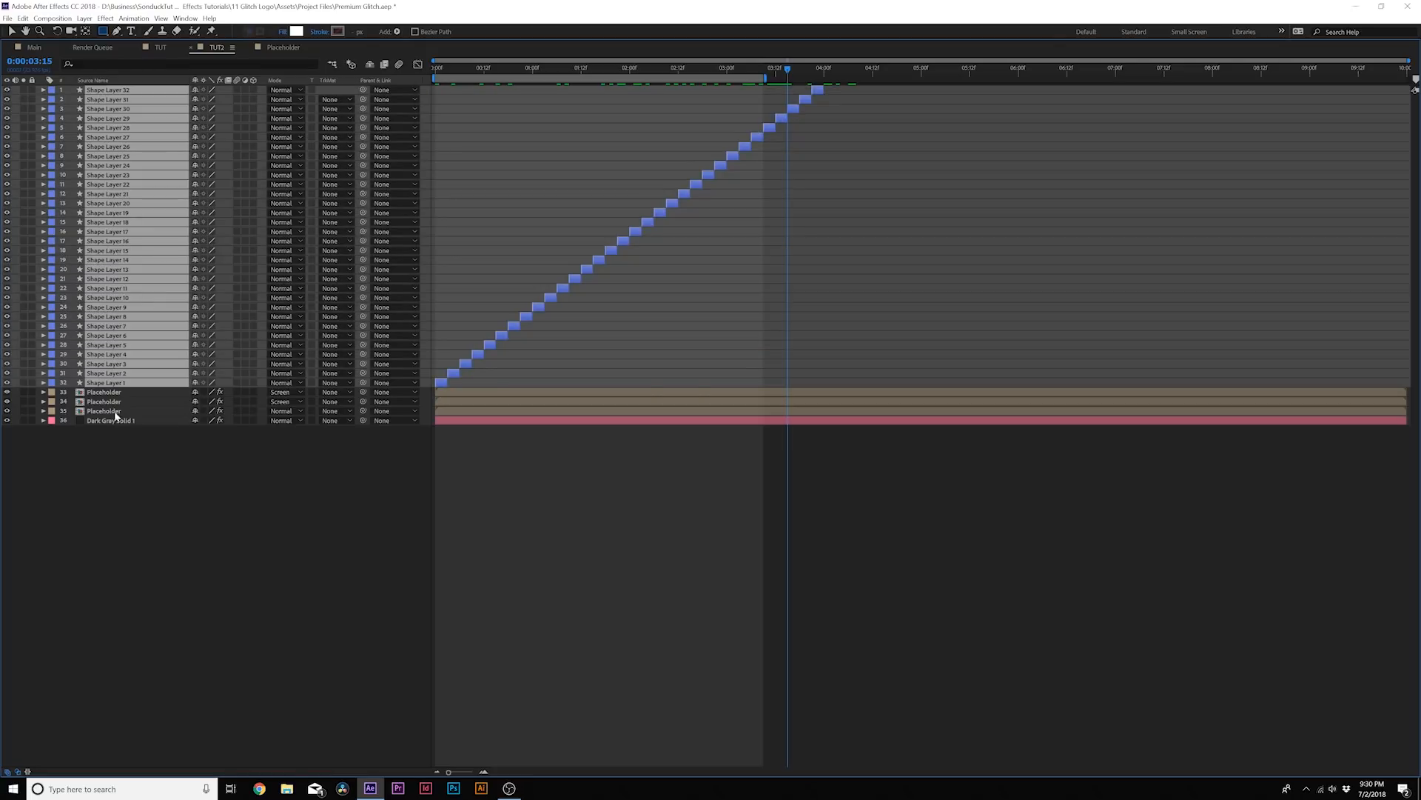
click(85, 18)
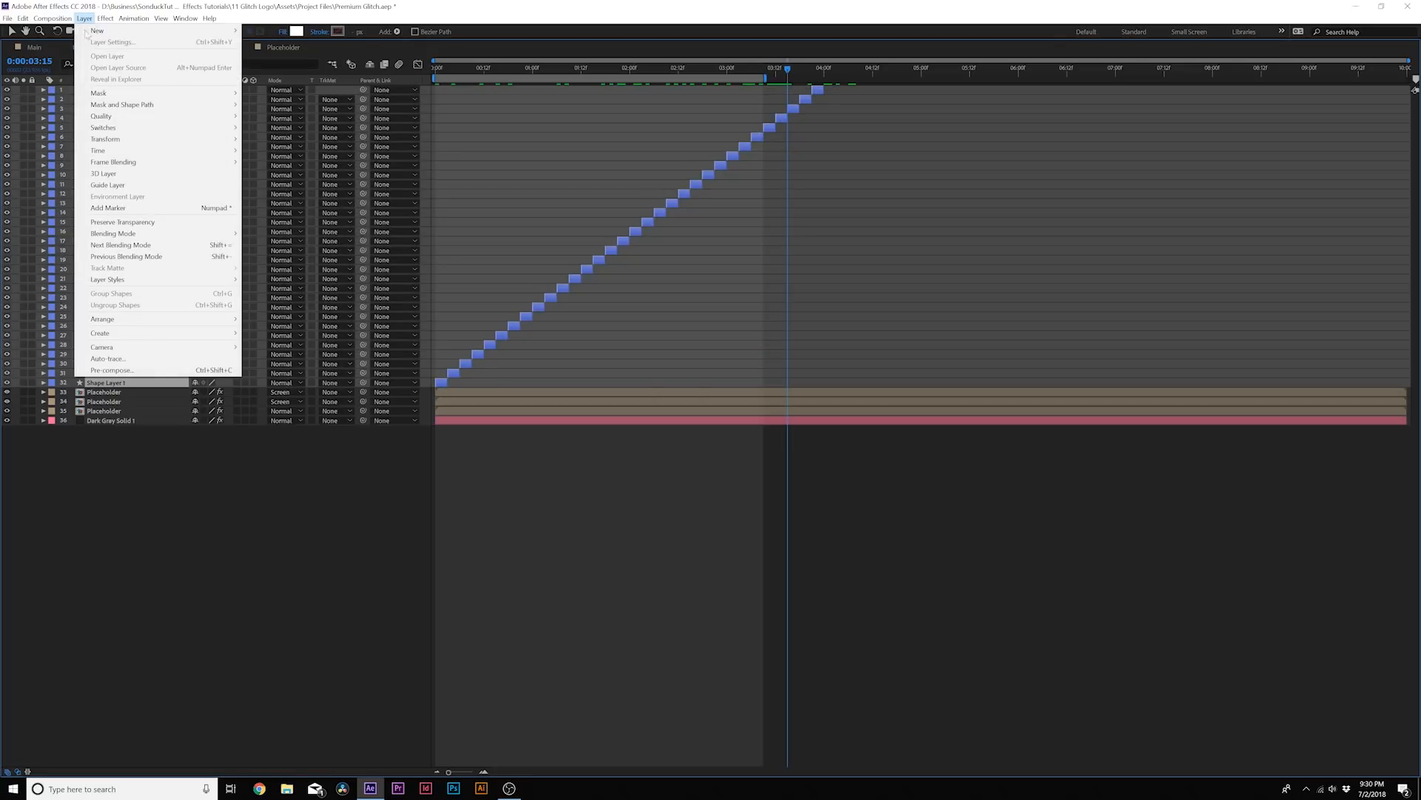
click(113, 369)
text(Map)
key(Return)
key(grave)
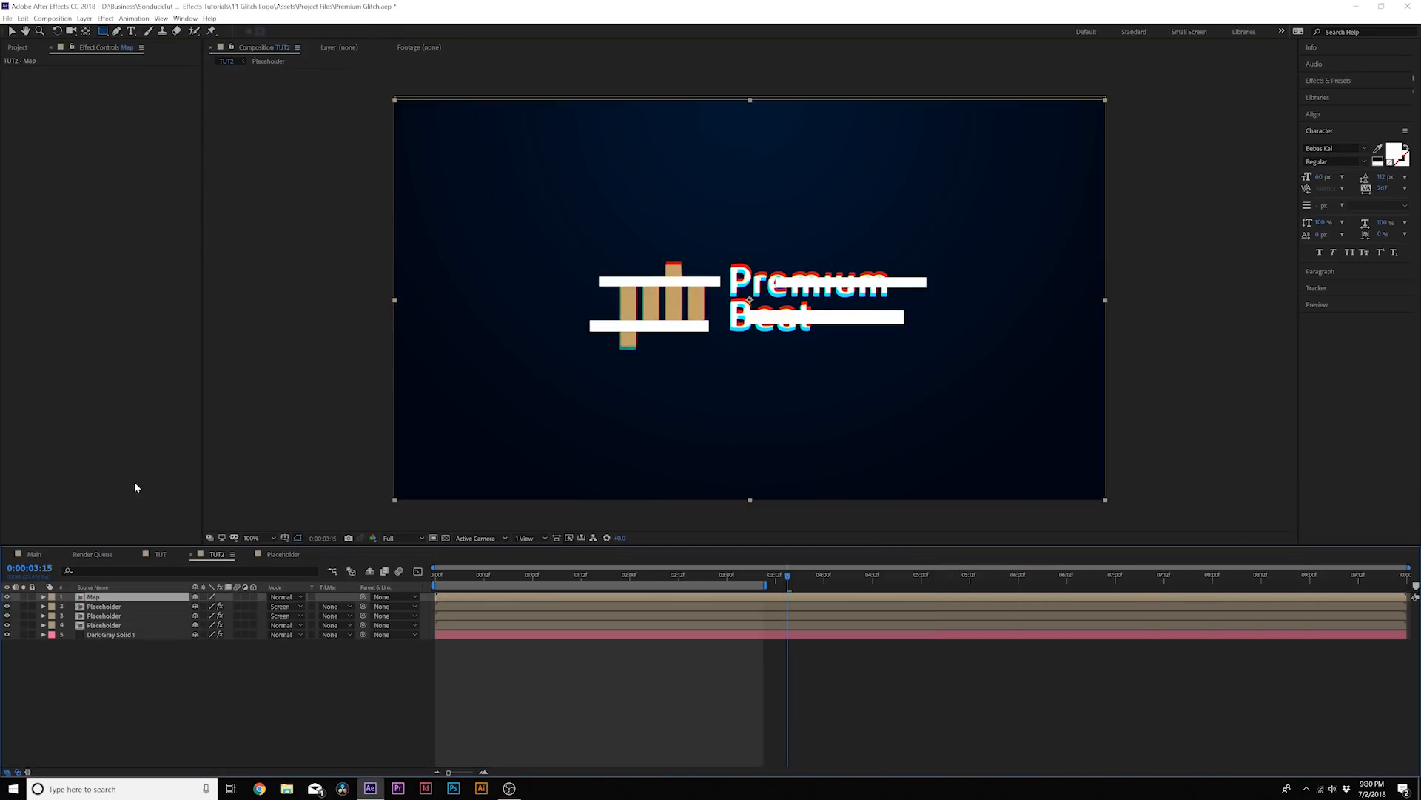
Hide the Map layer and add a new adjustment layer above it
click(7, 597)
mouse_move(540, 578)
mouse_down()
mouse_move(436, 577)
mouse_move(589, 594)
mouse_move(559, 583)
mouse_up()
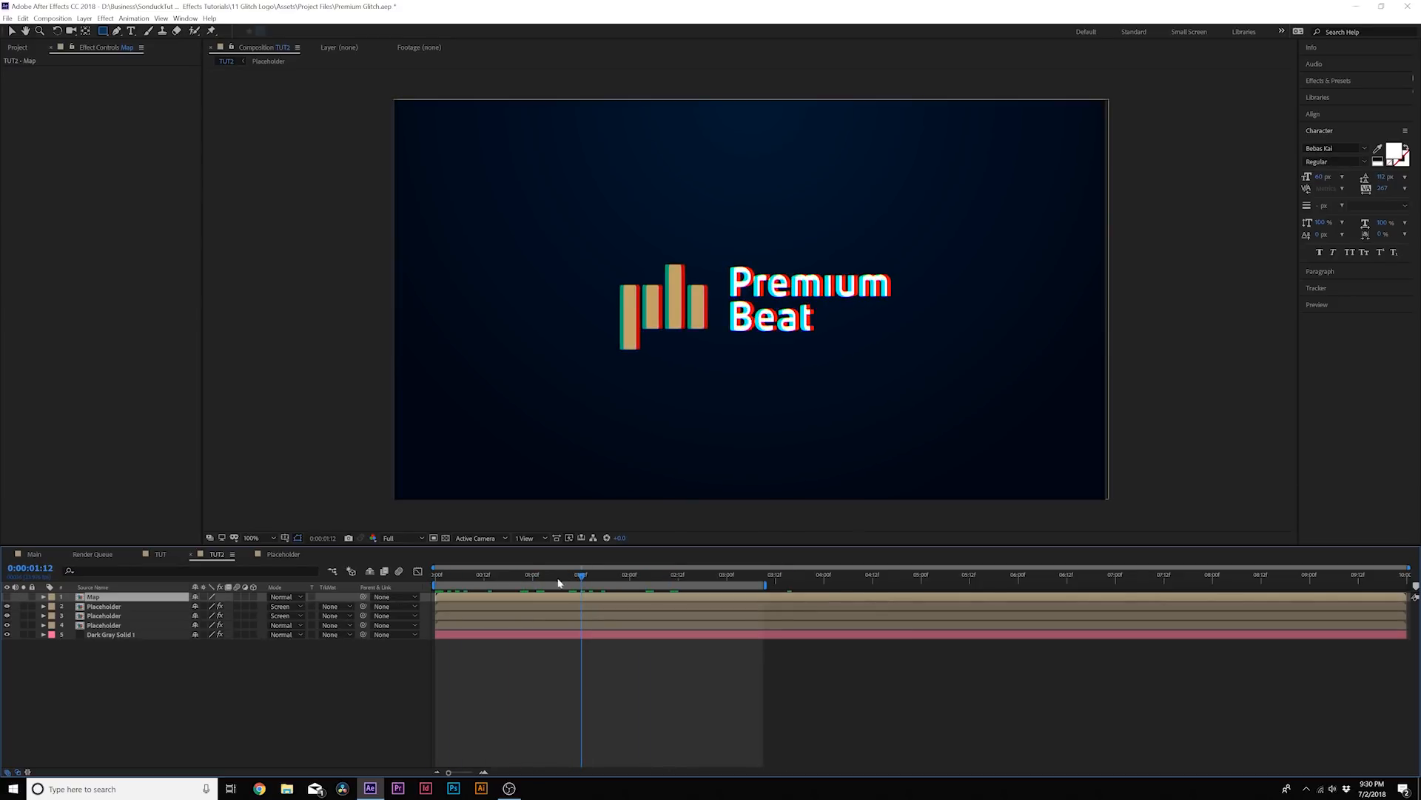
click(85, 17)
mouse_move(119, 31)
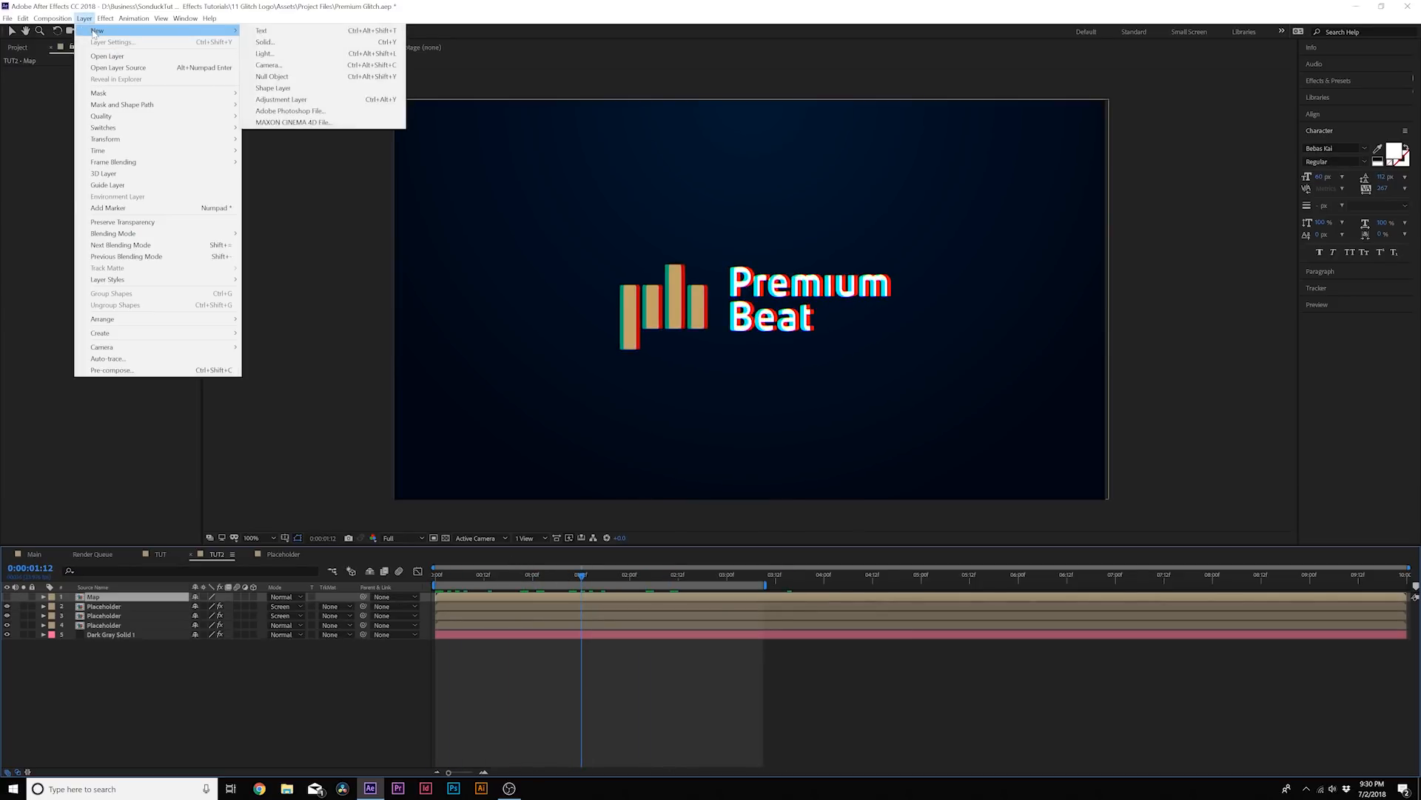
click(281, 99)
Apply the Displacement Map effect to the adjustment layer and use the Map layer as its displacement map
click(105, 18)
mouse_move(126, 136)
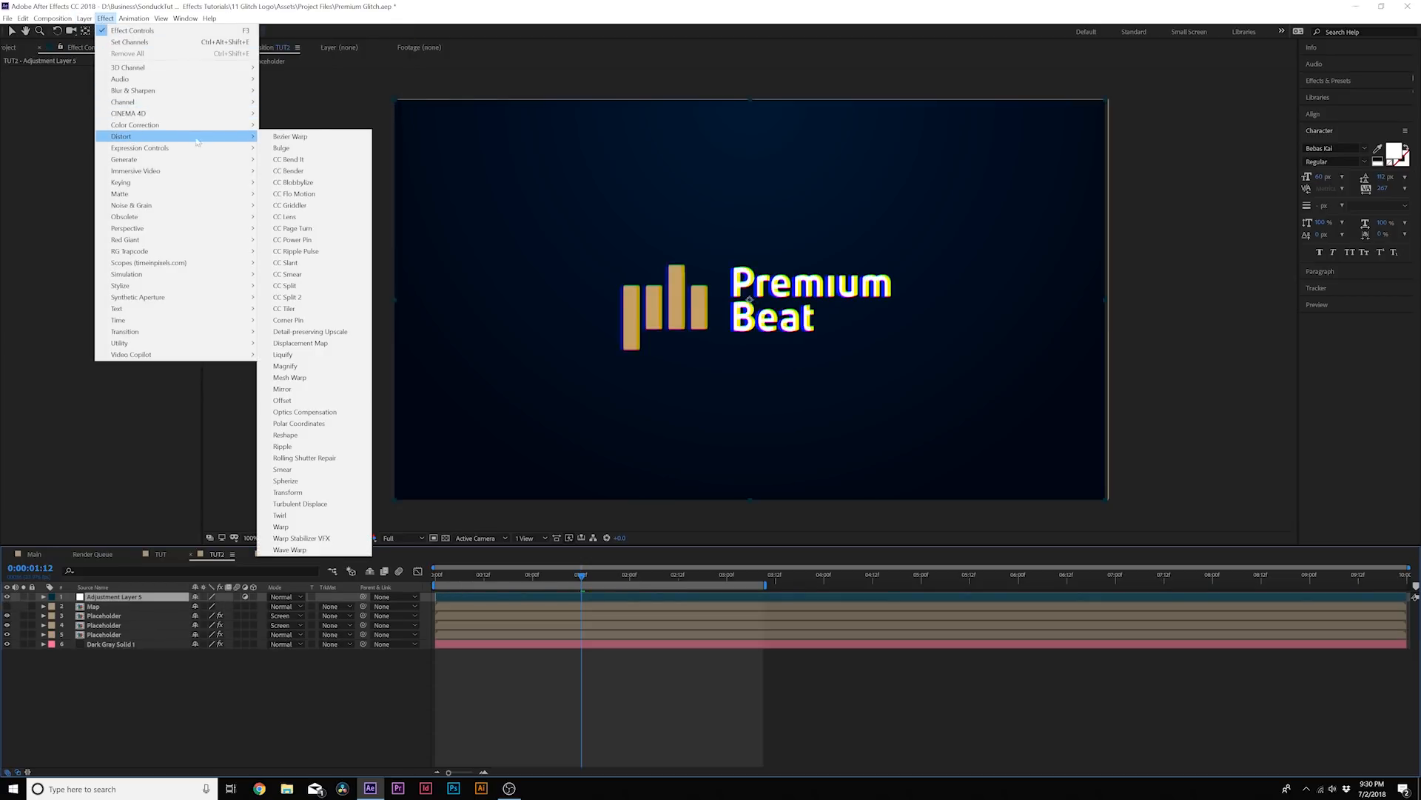
click(292, 345)
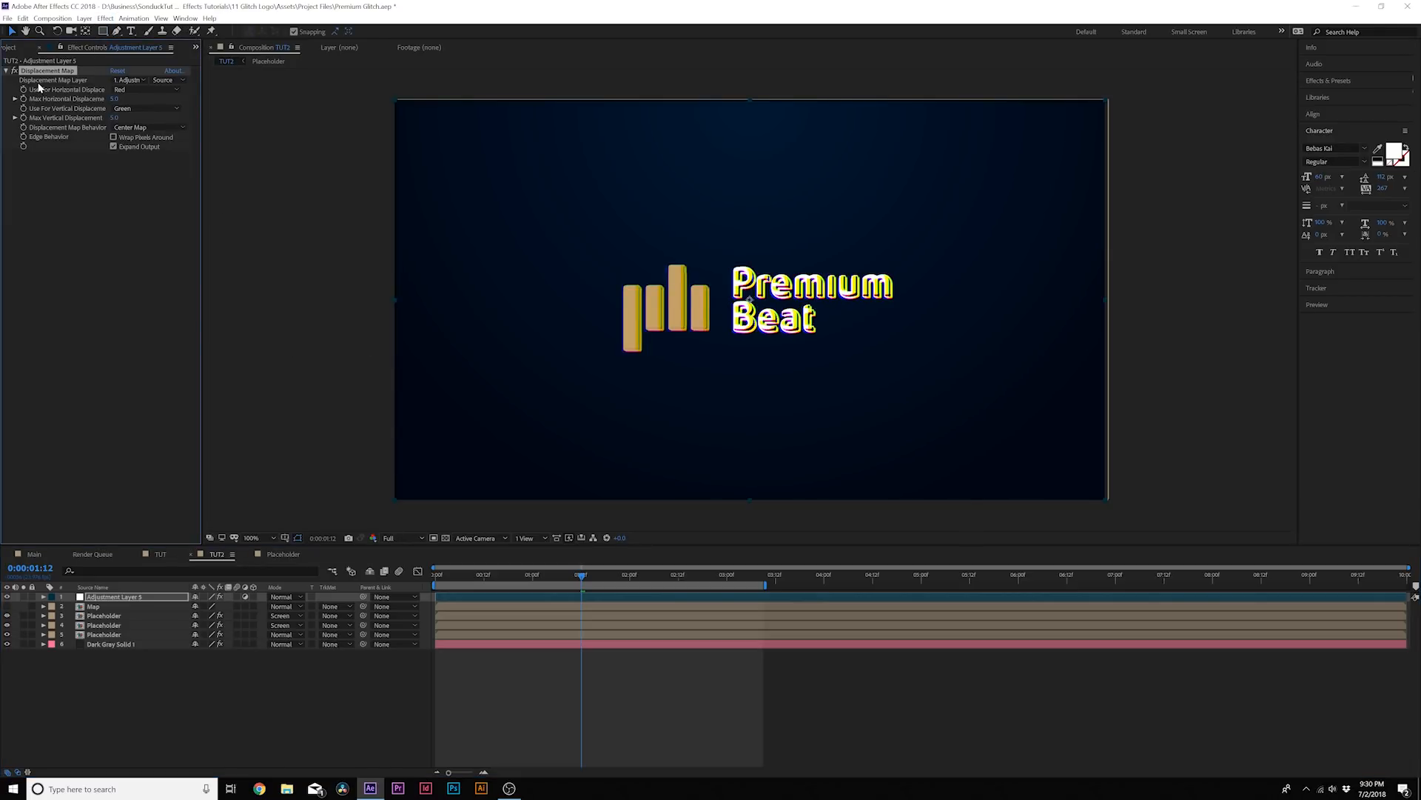
click(126, 82)
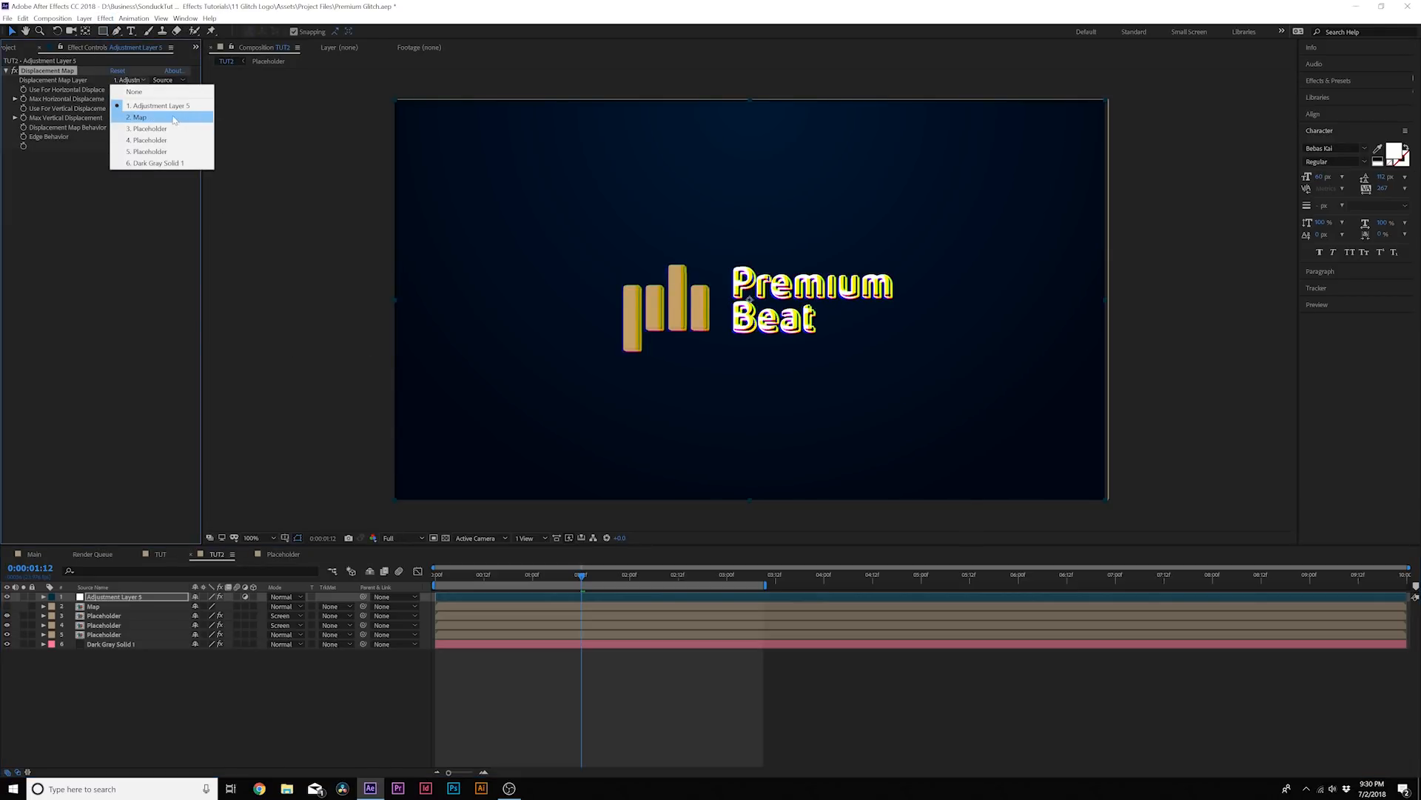
click(141, 118)
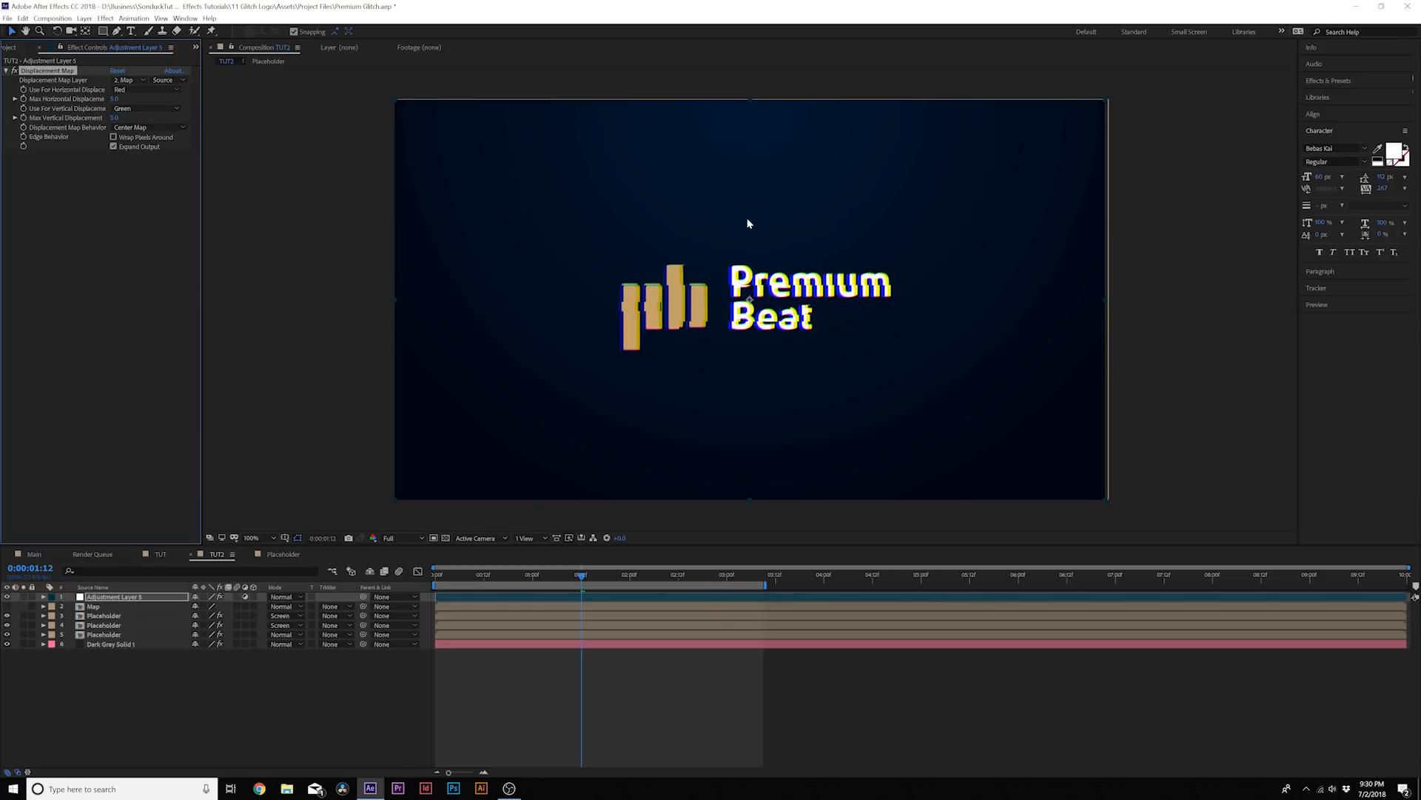
Adjust the maximum horizontal and vertical displacement so the logo breaks into offset slices, checking several points in time
key(period)
mouse_move(592, 578)
mouse_down()
mouse_move(657, 578)
mouse_move(614, 578)
mouse_up()
drag(114, 98, 130, 124)
click(126, 118)
mouse_move(551, 575)
mouse_down()
mouse_move(435, 577)
mouse_move(565, 578)
mouse_up()
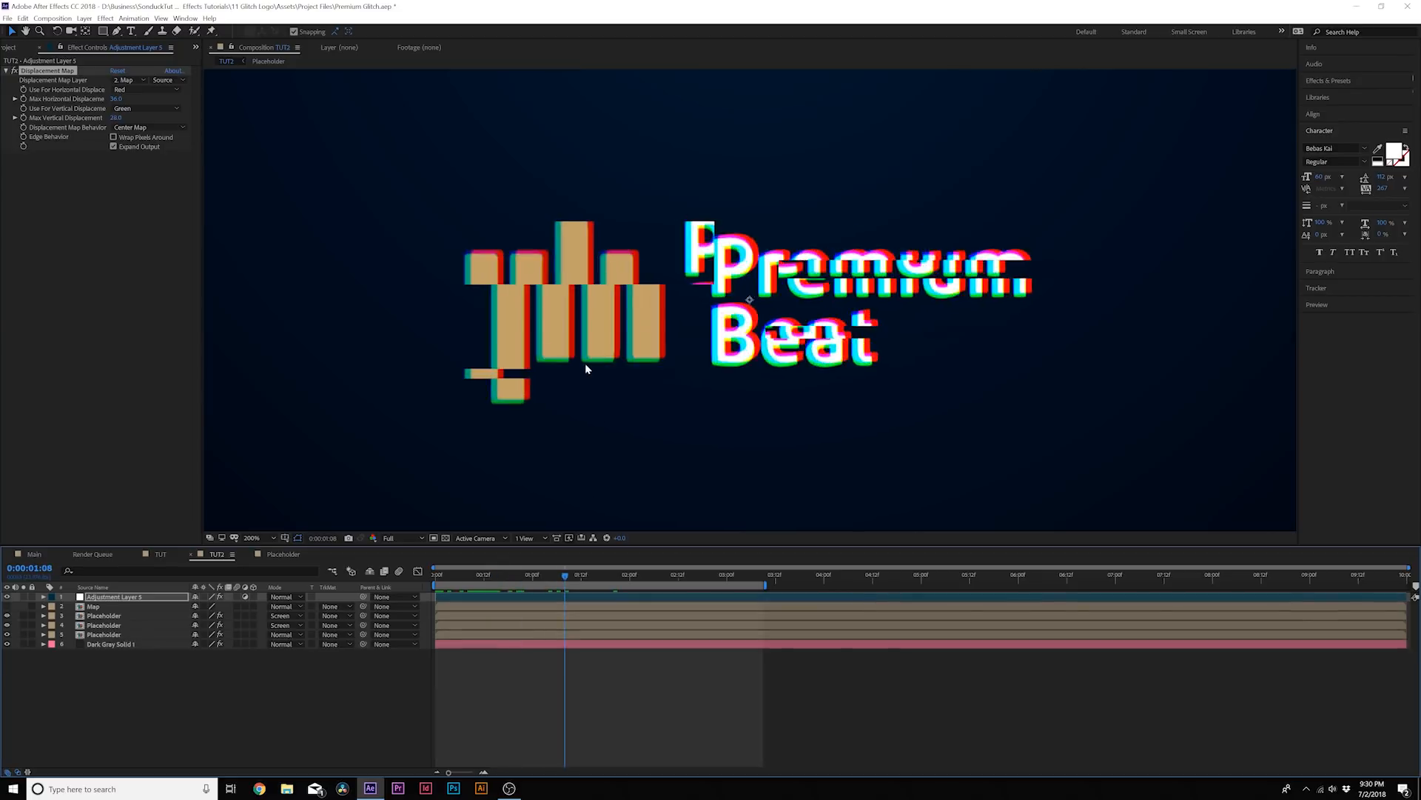
key(comma)
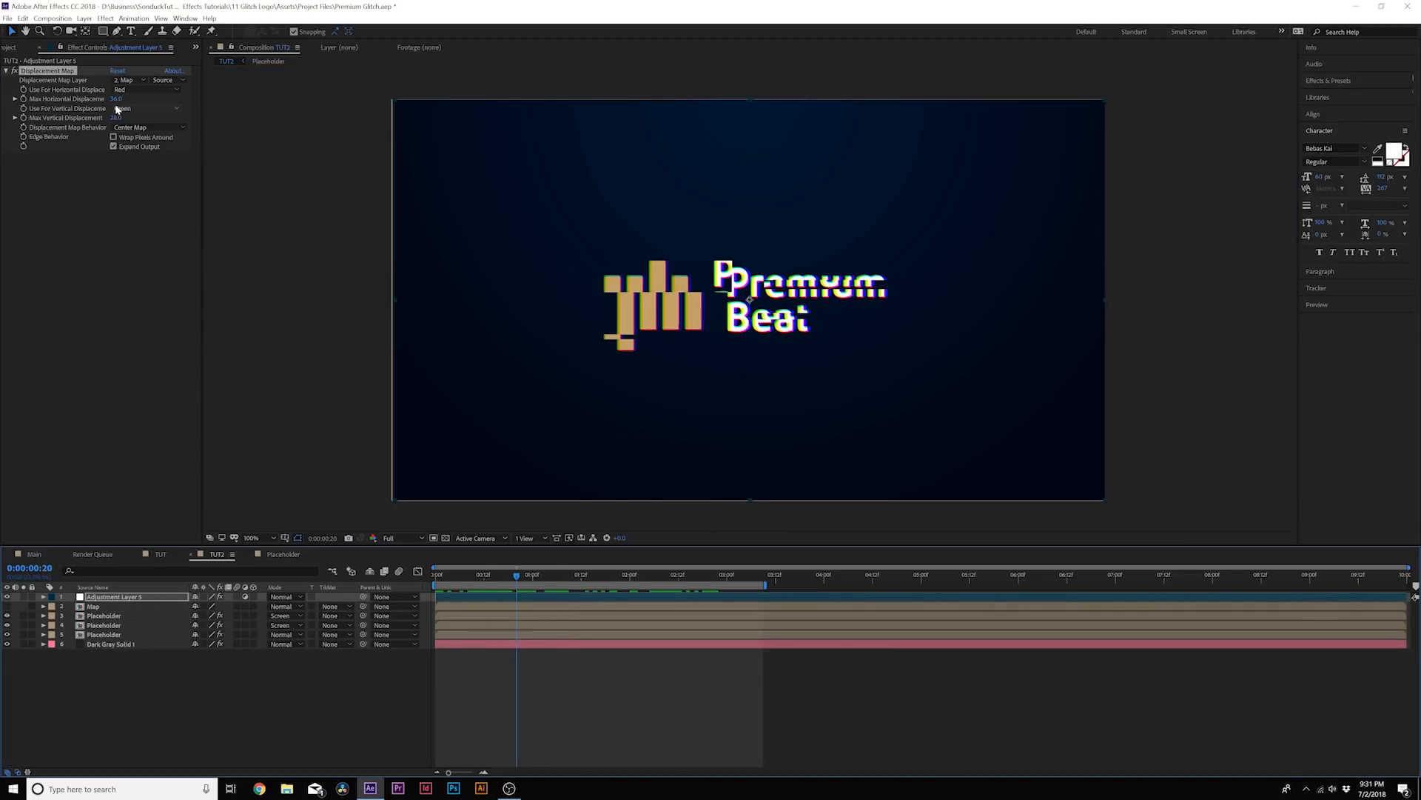
drag(116, 99, 111, 106)
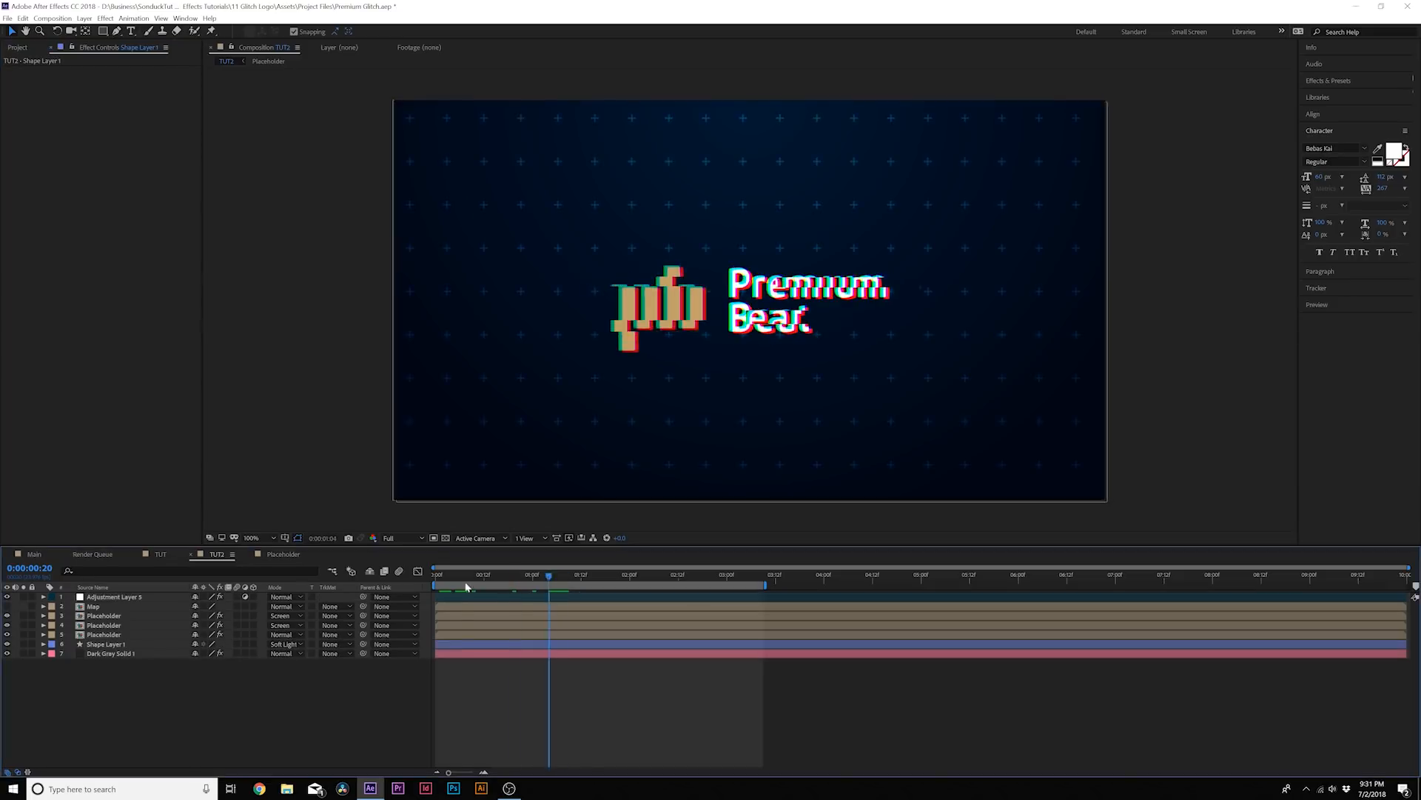
drag(549, 580, 618, 585)
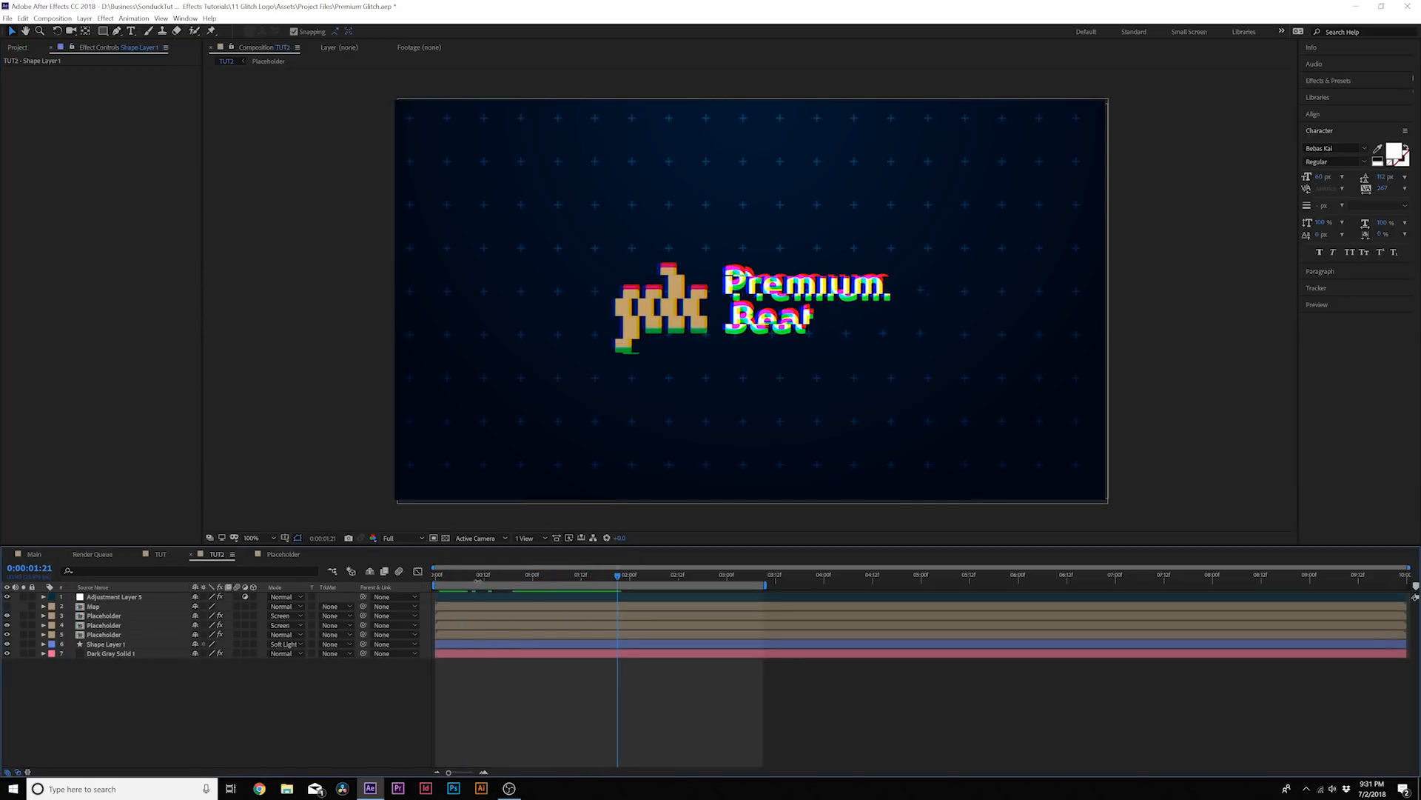
Play the glitch animation over the plus-pattern background and scrub through it
key(space)
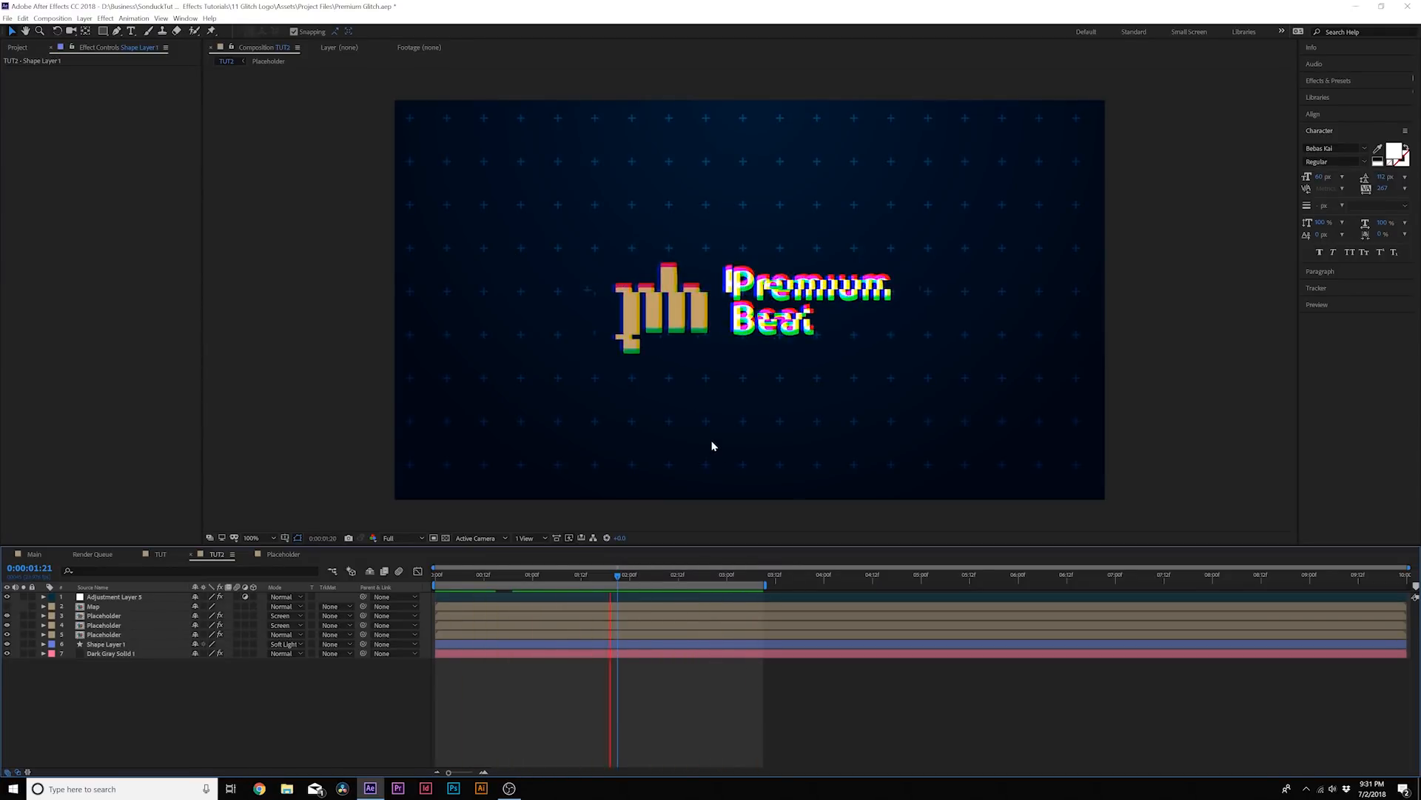
key(space)
drag(626, 573, 597, 606)
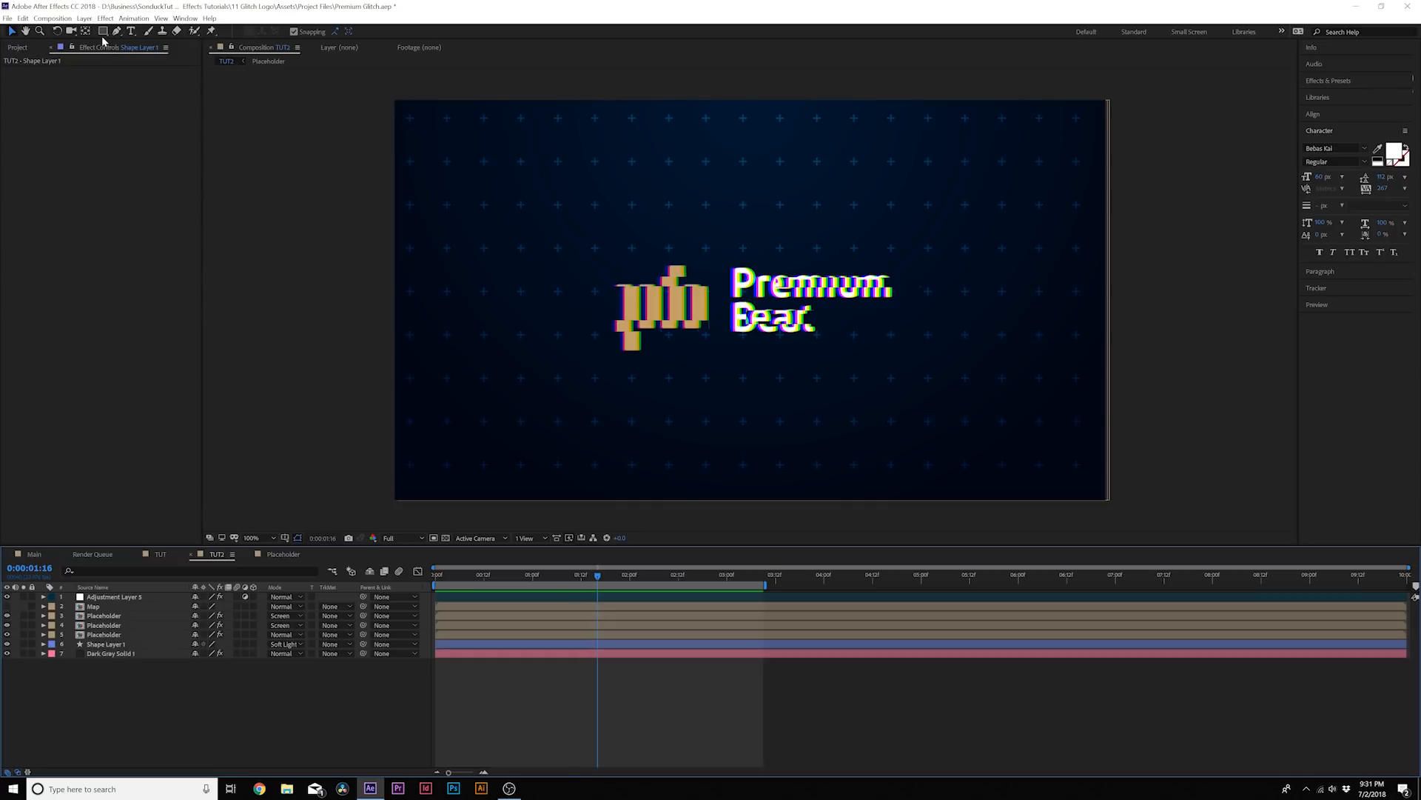
Add another adjustment layer at the top of the composition and name it Nosie
click(85, 19)
mouse_move(104, 30)
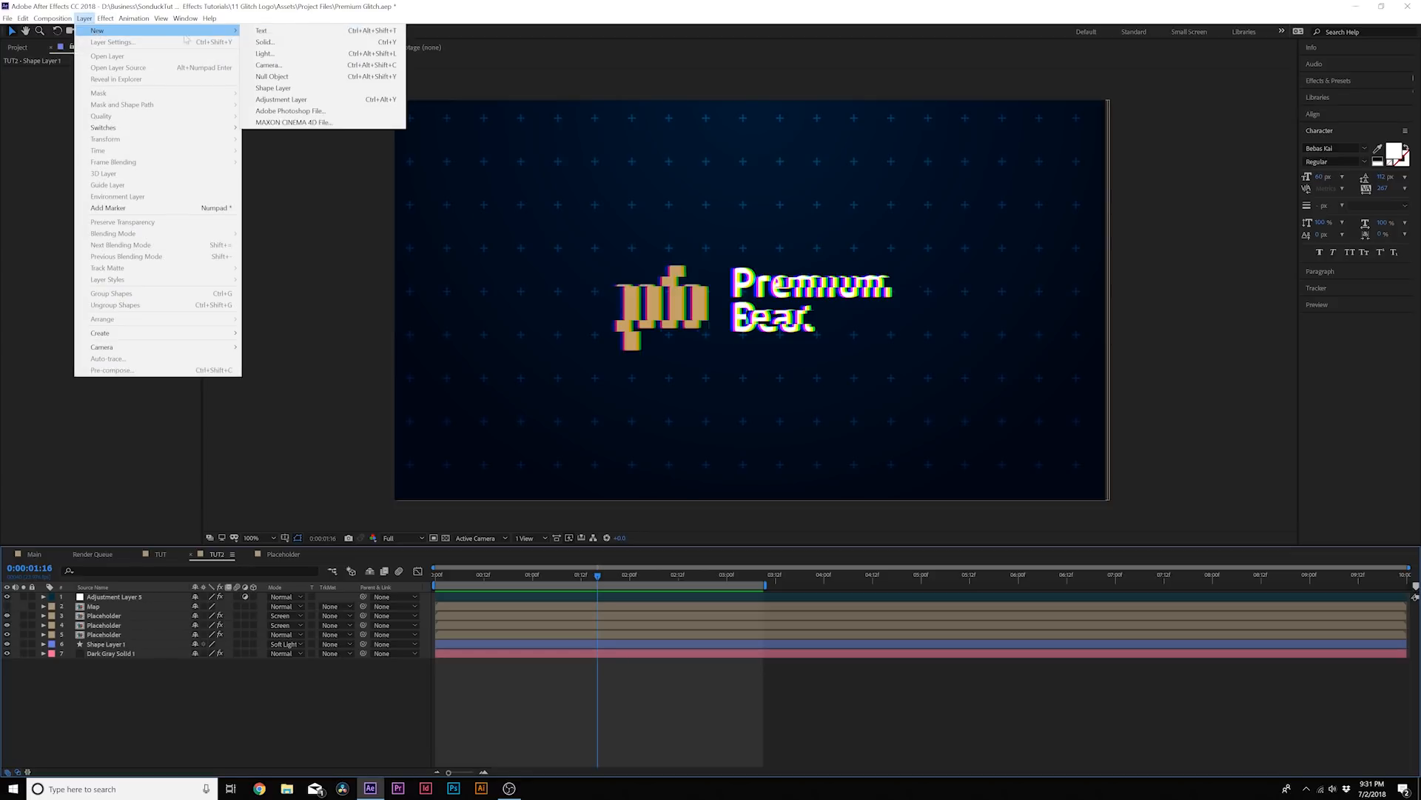
click(309, 102)
key(Return)
text(Nosie)
key(Return)
Apply the Noise effect to the new adjustment layer and raise its amount of noise until strong grain covers the frame
click(105, 18)
mouse_move(147, 208)
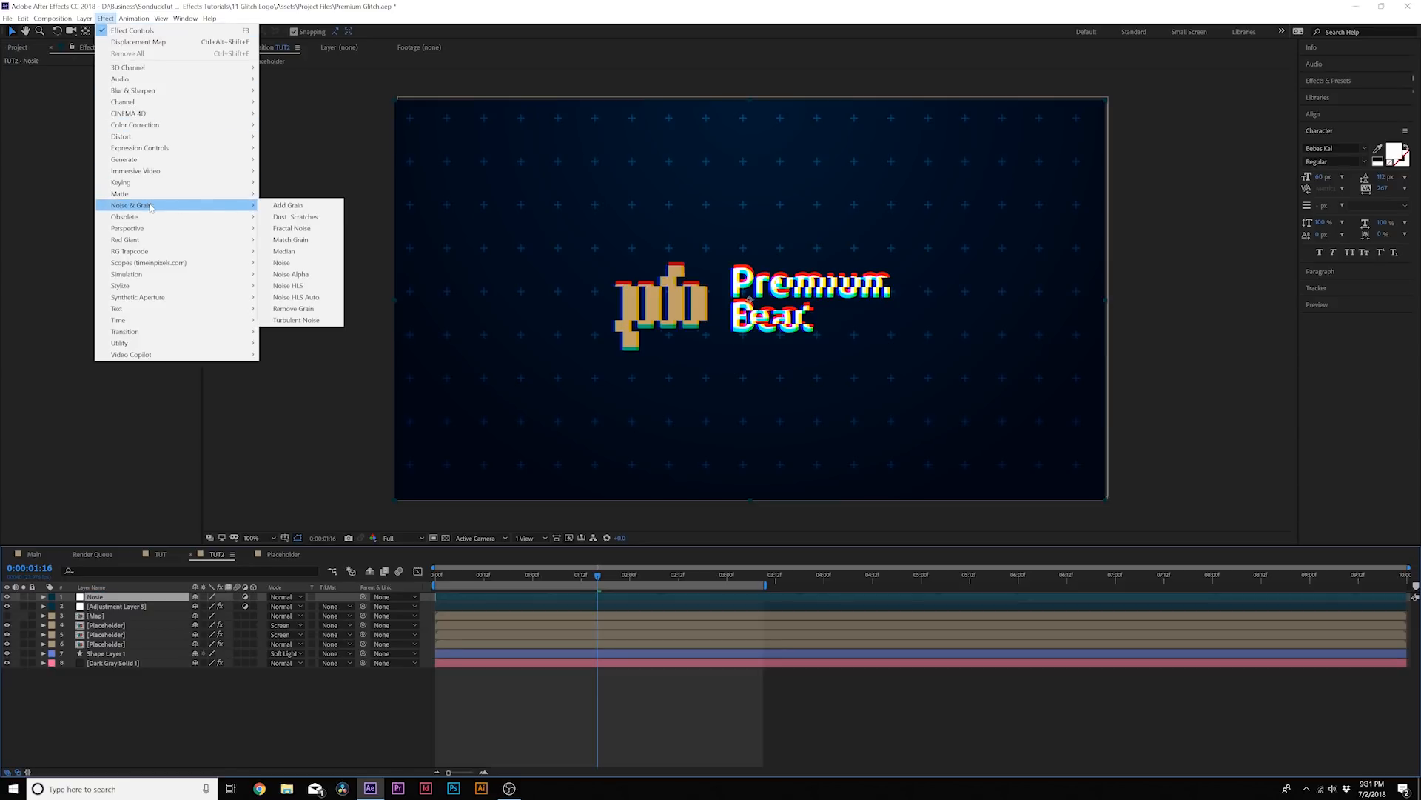
click(291, 266)
mouse_move(467, 579)
mouse_down()
mouse_move(441, 585)
mouse_move(485, 584)
mouse_move(471, 582)
mouse_up()
drag(113, 81, 150, 84)
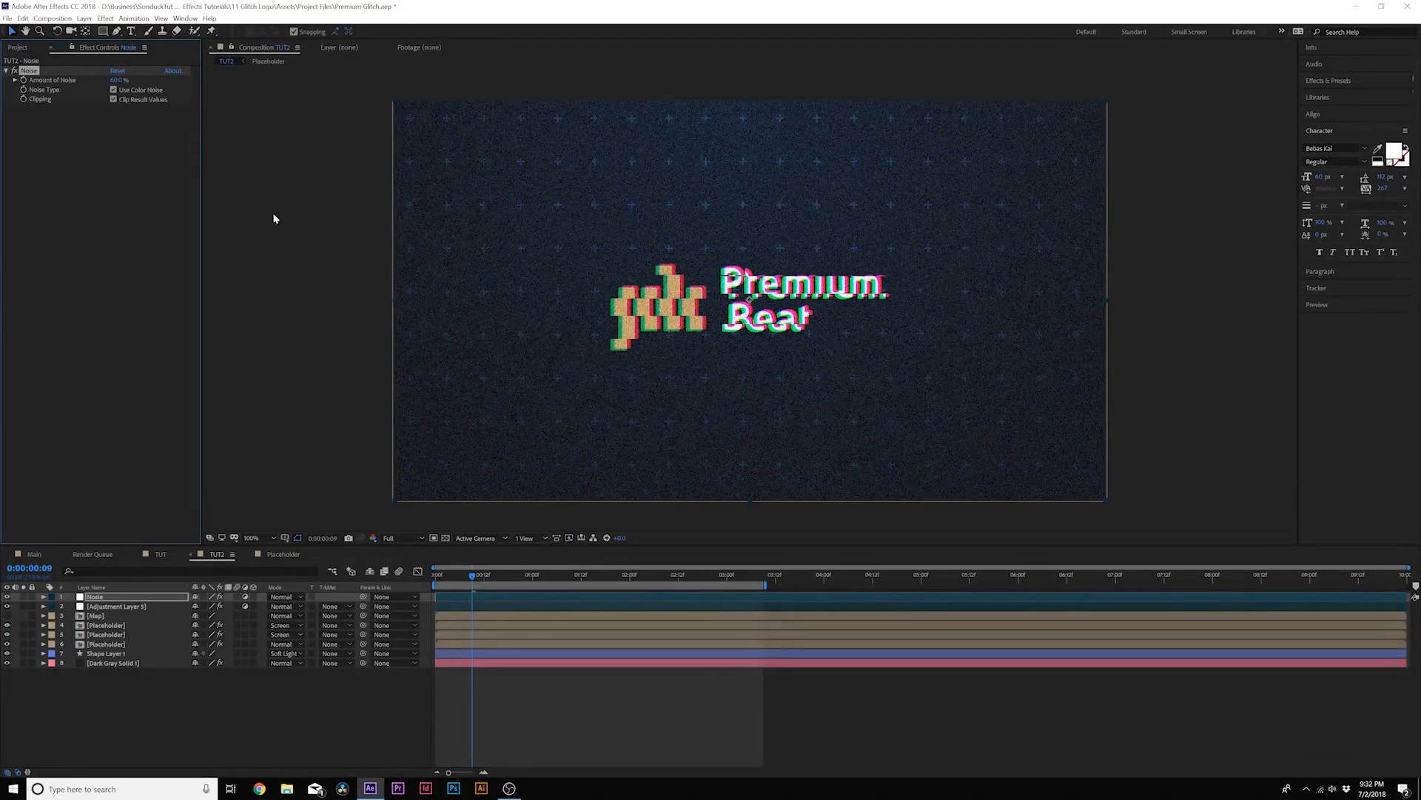
Duplicate the noise adjustment layer with the current time at 0:00:00:05
mouse_move(475, 584)
mouse_down()
mouse_move(562, 584)
mouse_move(434, 576)
mouse_move(456, 584)
mouse_up()
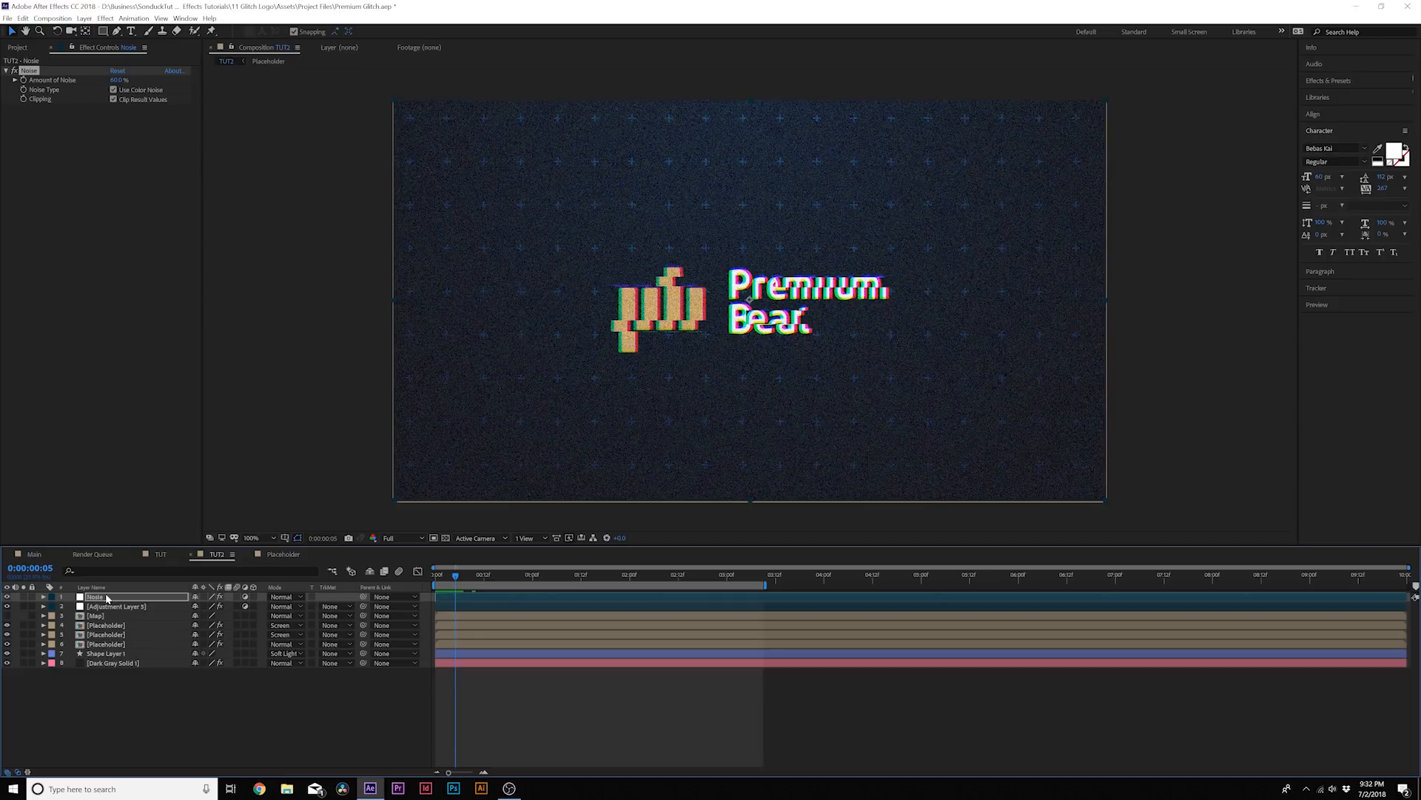
key(ctrl+d)
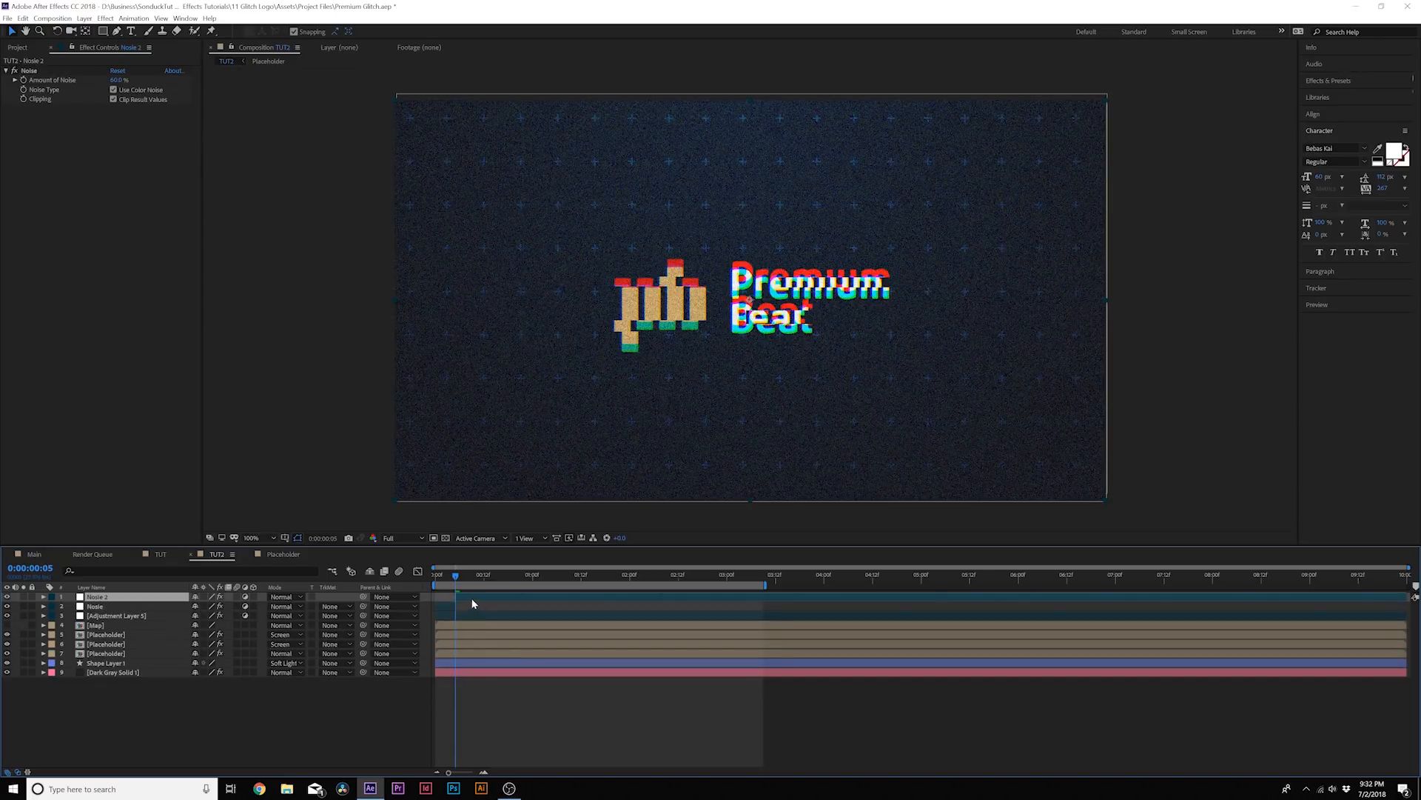
Split the noise adjustment layer into short segments scattered with gaps up to 0:00:04:22, and delete the leftover final segment
drag(459, 596, 887, 596)
key(ctrl+d)
key(ctrl+shift+d)
key(ctrl+shift+d)
key(ctrl+shift+d)
key(ctrl+shift+d)
click(866, 602)
drag(888, 576, 913, 577)
key(ctrl+shift+d)
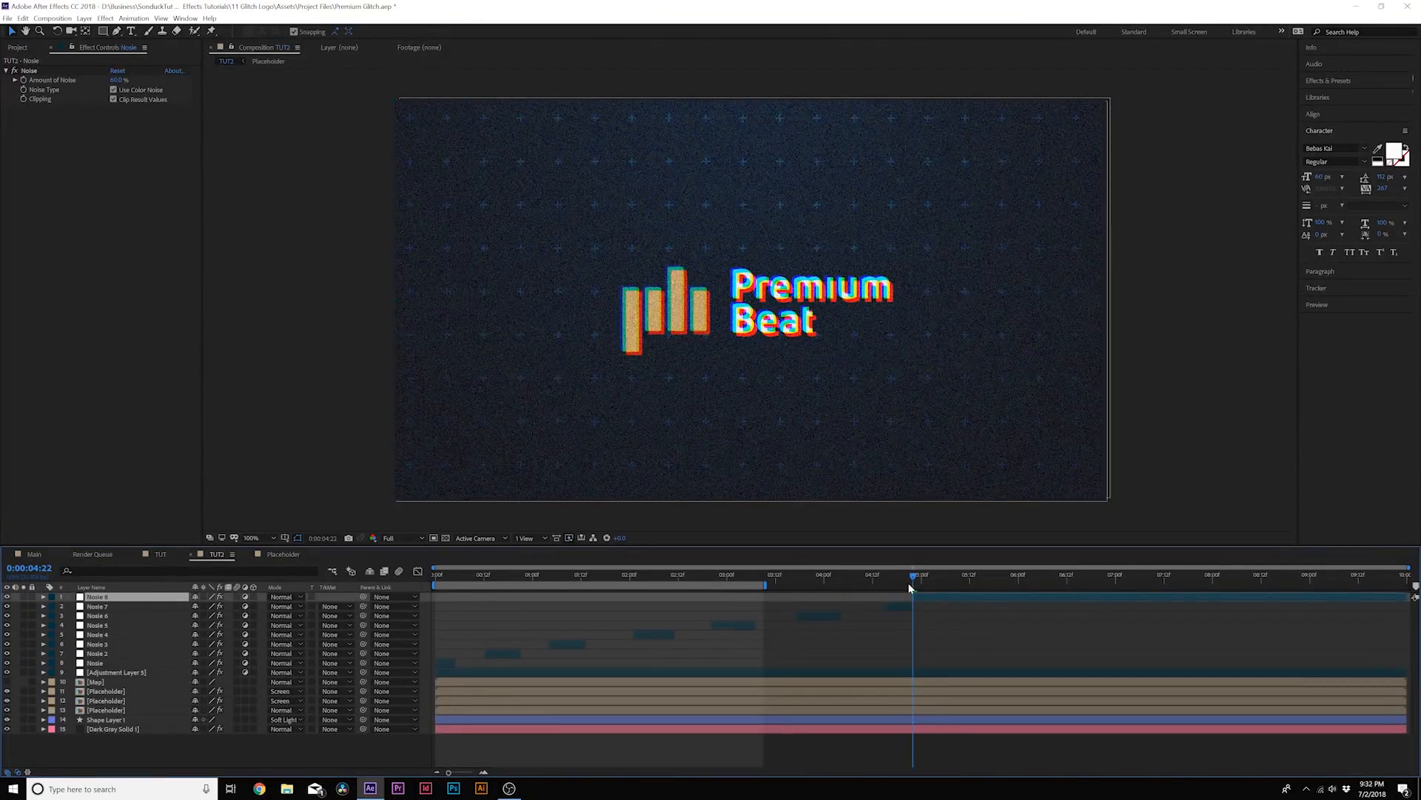
key(Delete)
Move the displacement map adjustment layer above all noise layers and scrub the animation up to 0:00:01:22
click(439, 575)
click(99, 661)
drag(99, 661, 98, 596)
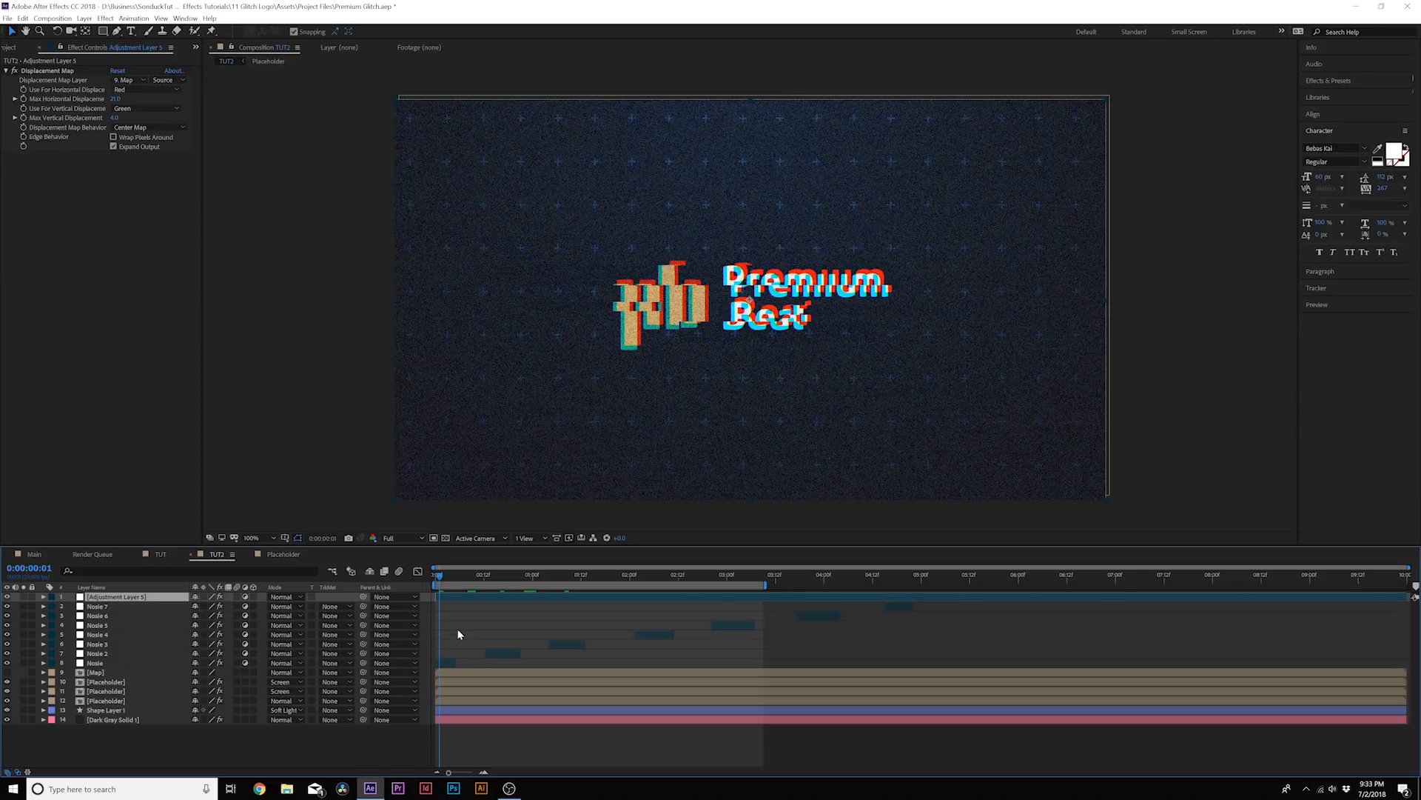
drag(445, 577, 622, 596)
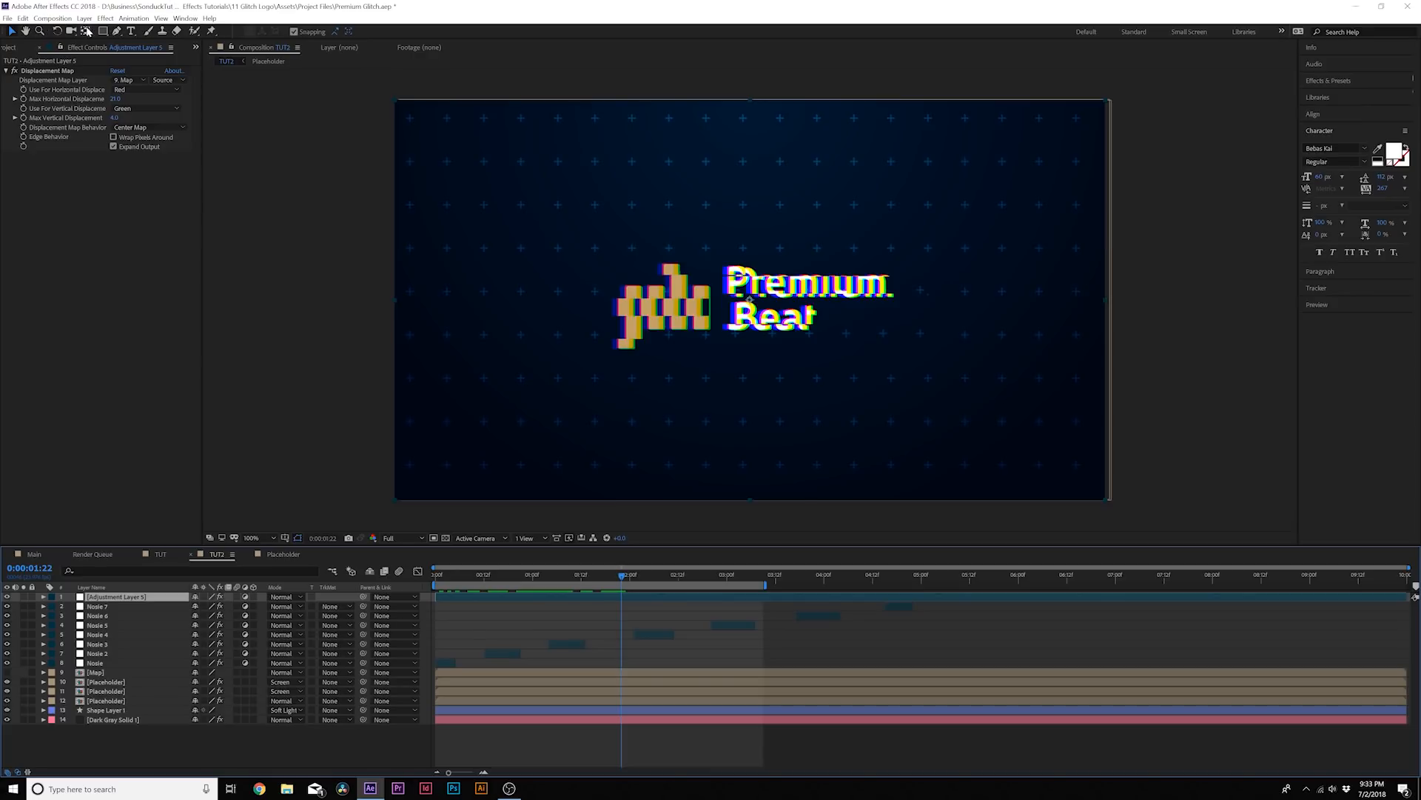
click(105, 18)
mouse_move(174, 334)
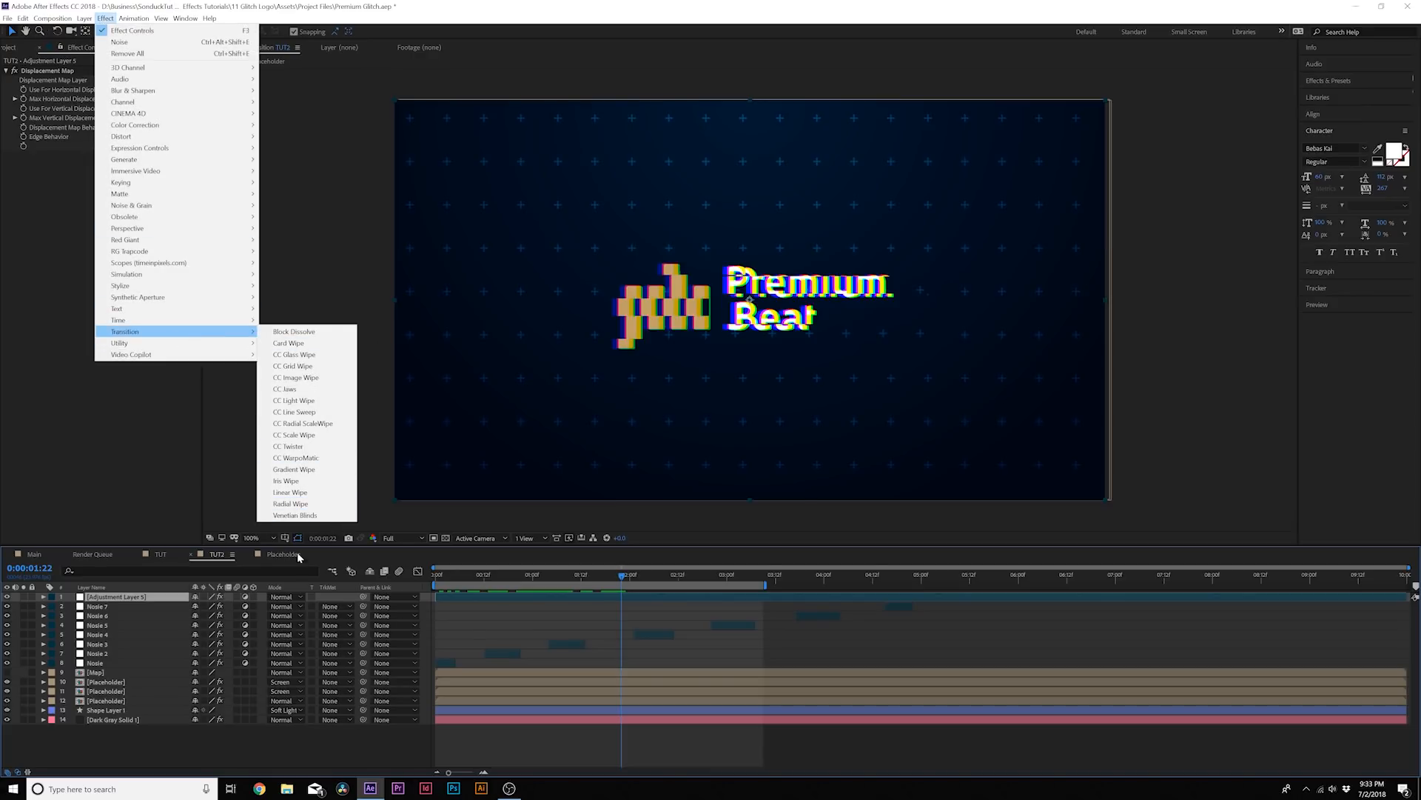
With no layer selected, draw a thin rectangle with black fill 000000 across the full width near the composition's upper edge
click(236, 713)
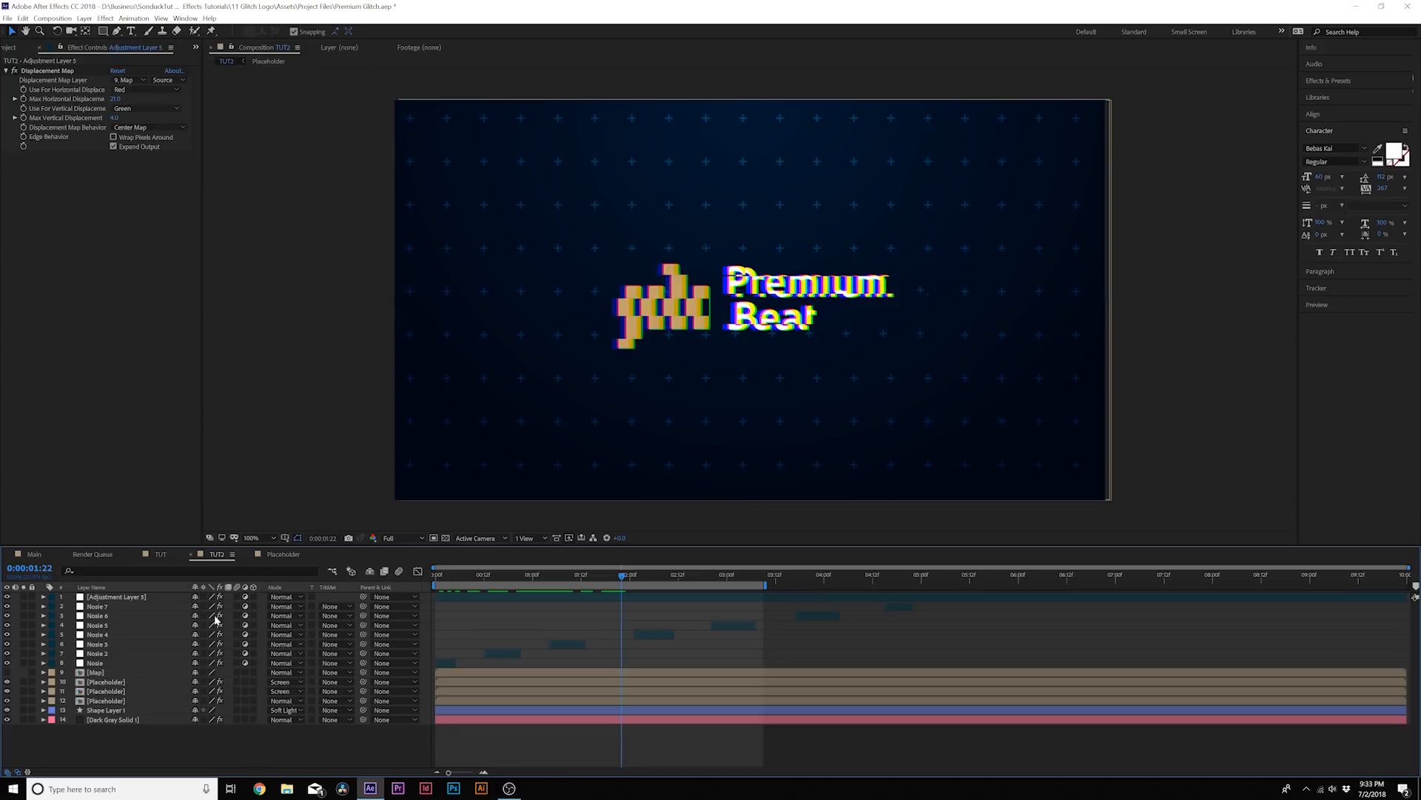
click(103, 31)
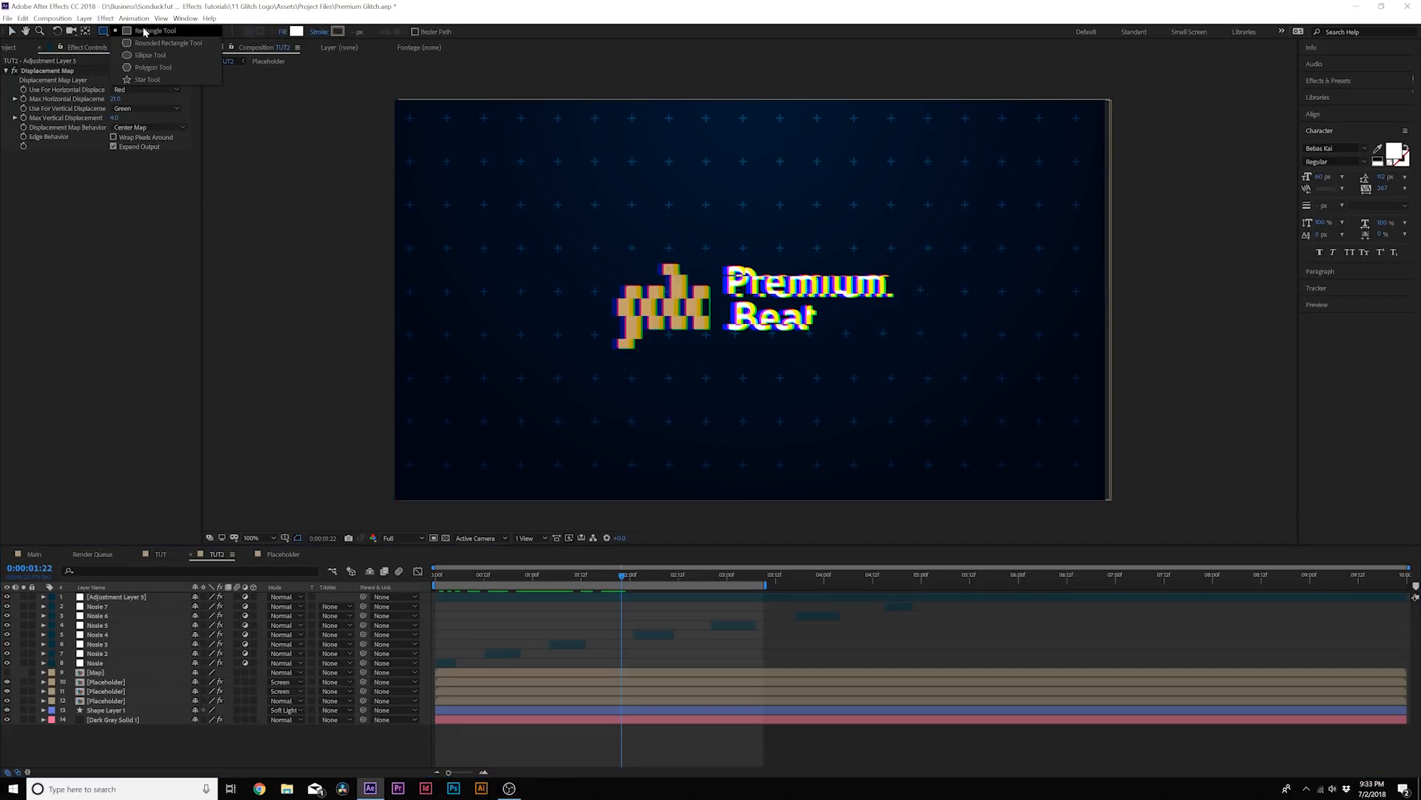
click(296, 32)
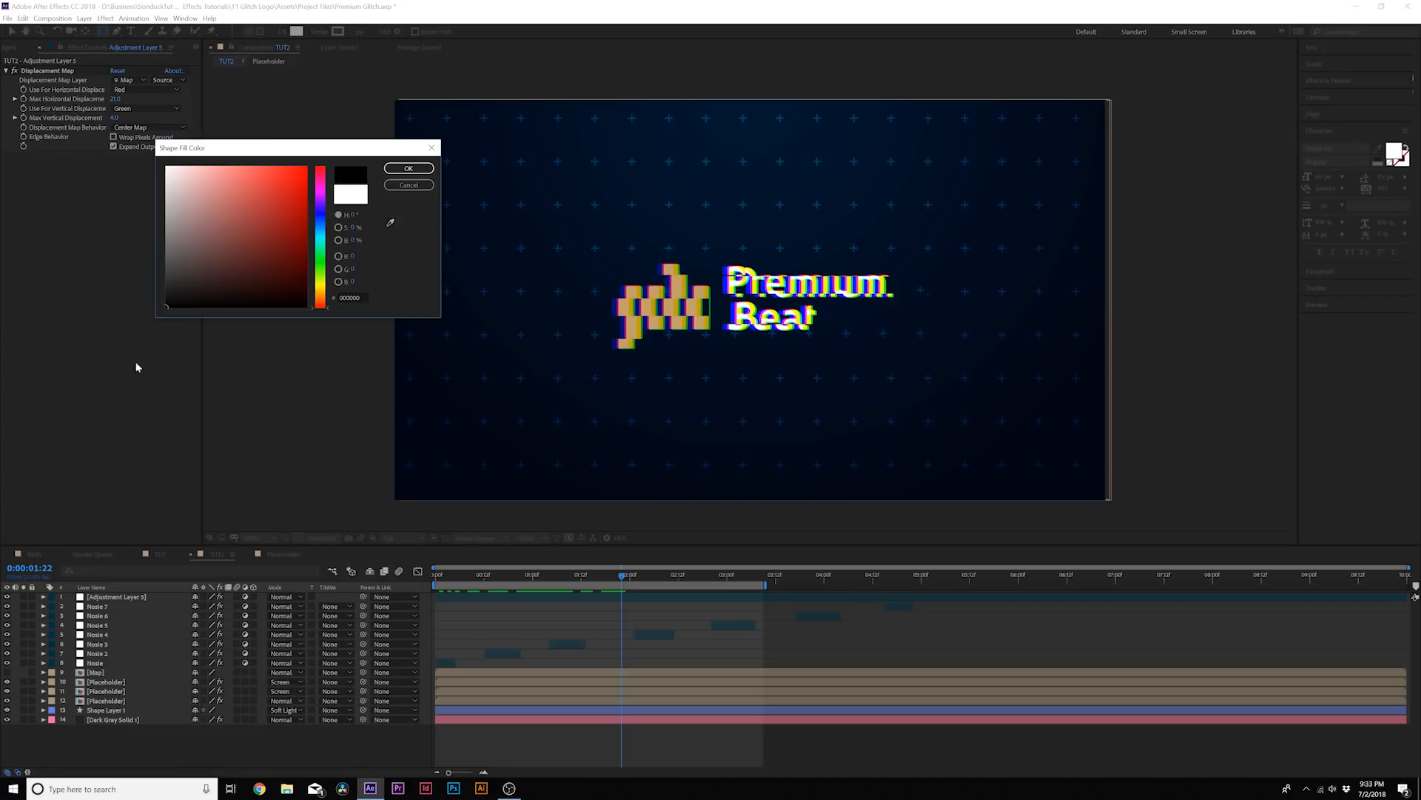
click(415, 169)
mouse_move(384, 108)
mouse_down()
mouse_move(1051, 149)
mouse_move(1160, 114)
mouse_up()
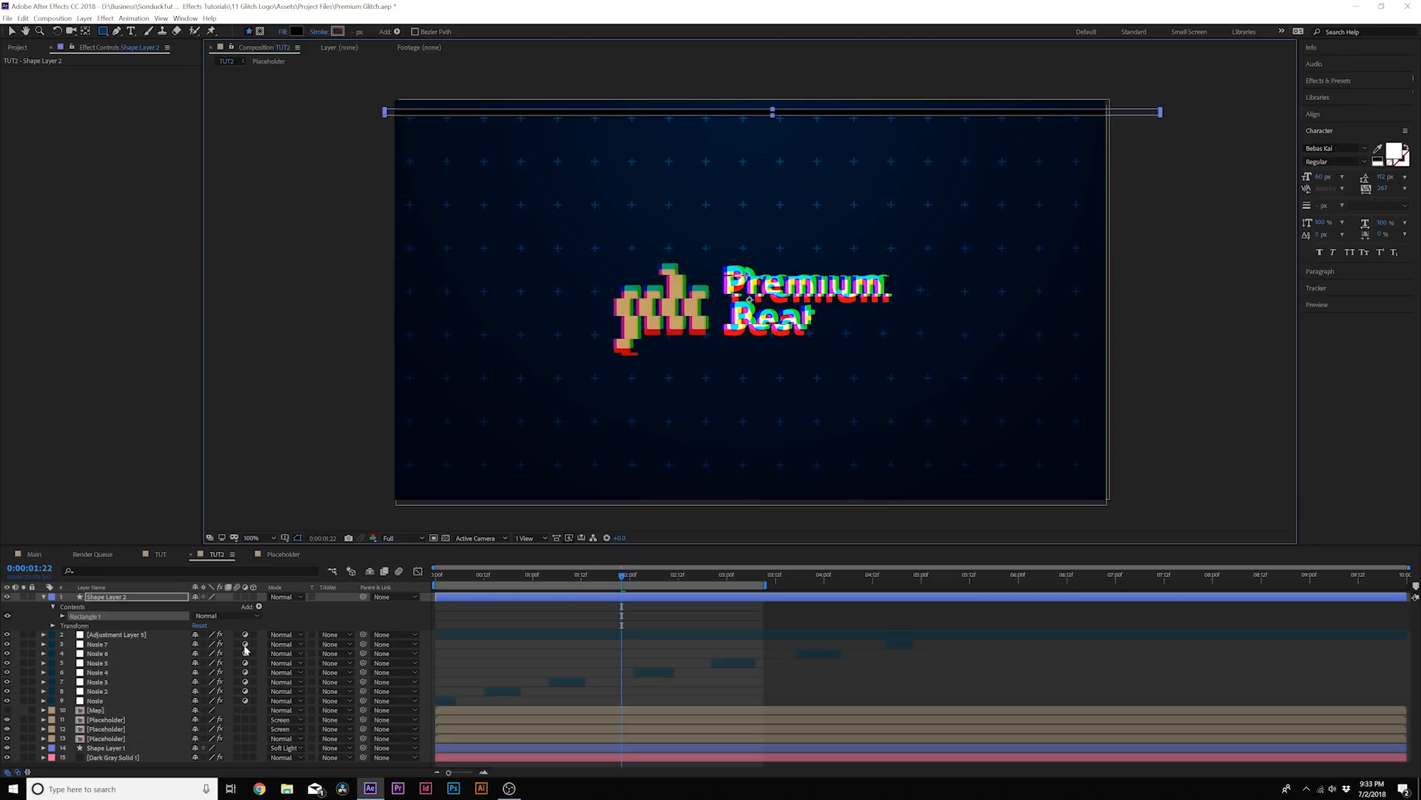
Add a Repeater to the rectangle, setting its horizontal position to 0 and its vertical spacing and copies so black stripes cover the frame
click(259, 607)
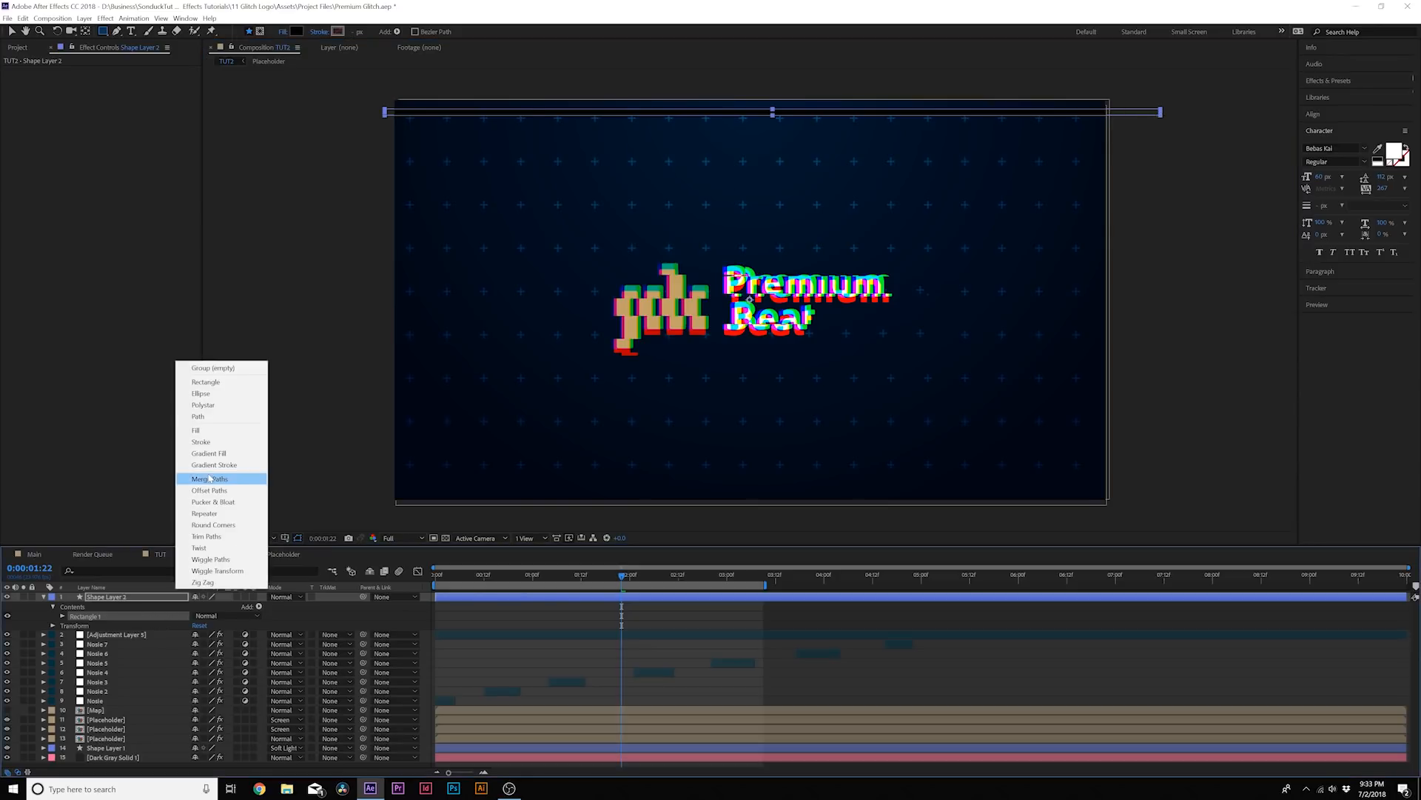
click(204, 513)
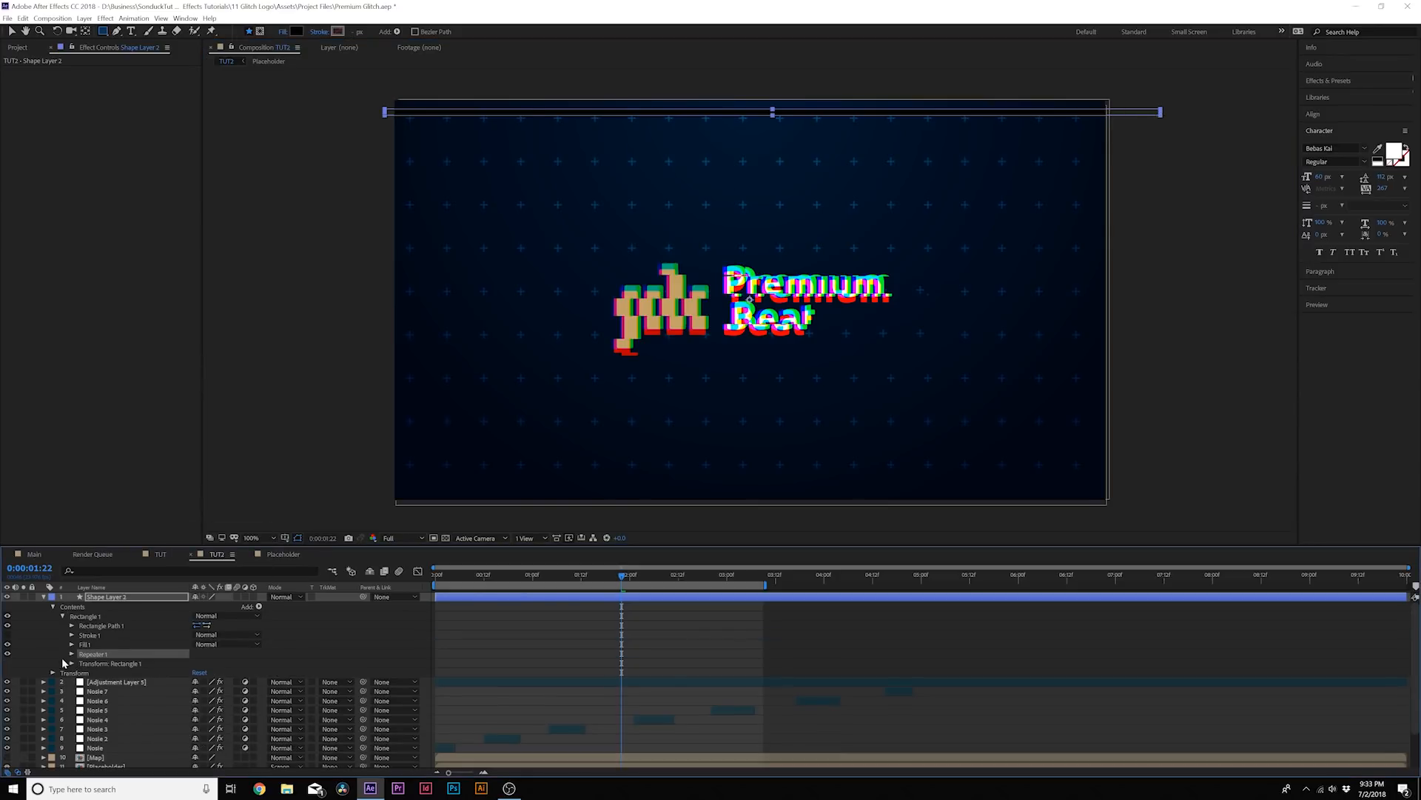
click(72, 654)
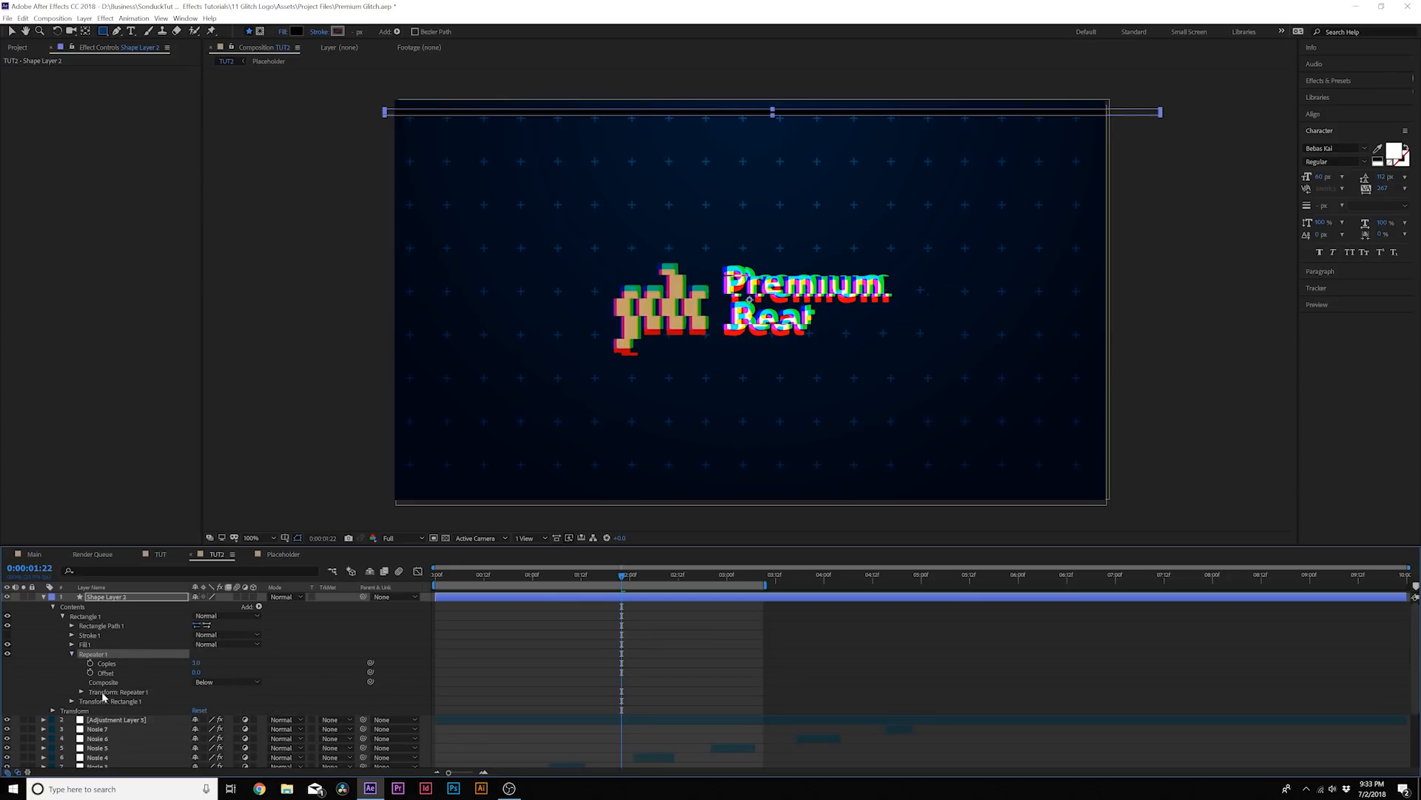
click(82, 692)
scroll(86, 683, down, 4)
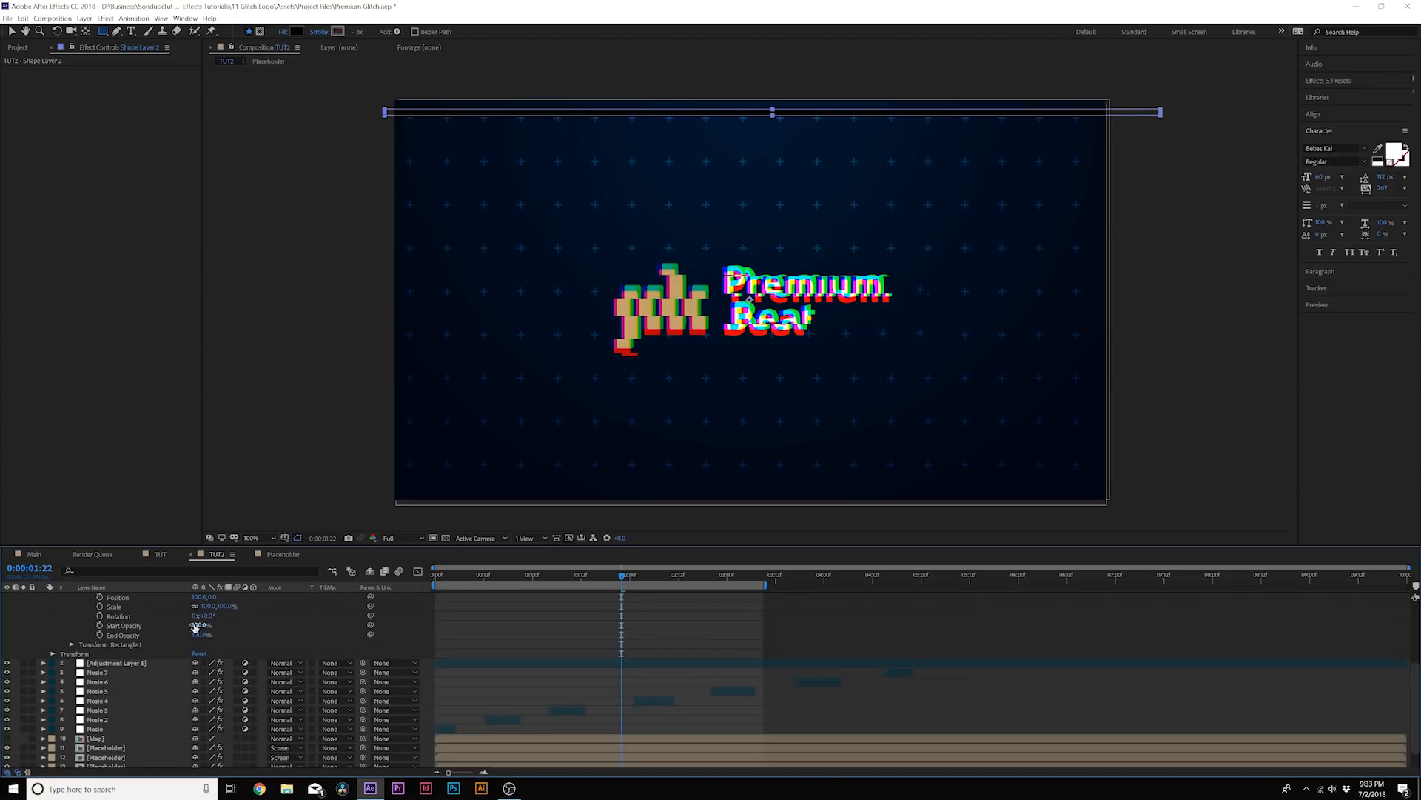
click(197, 625)
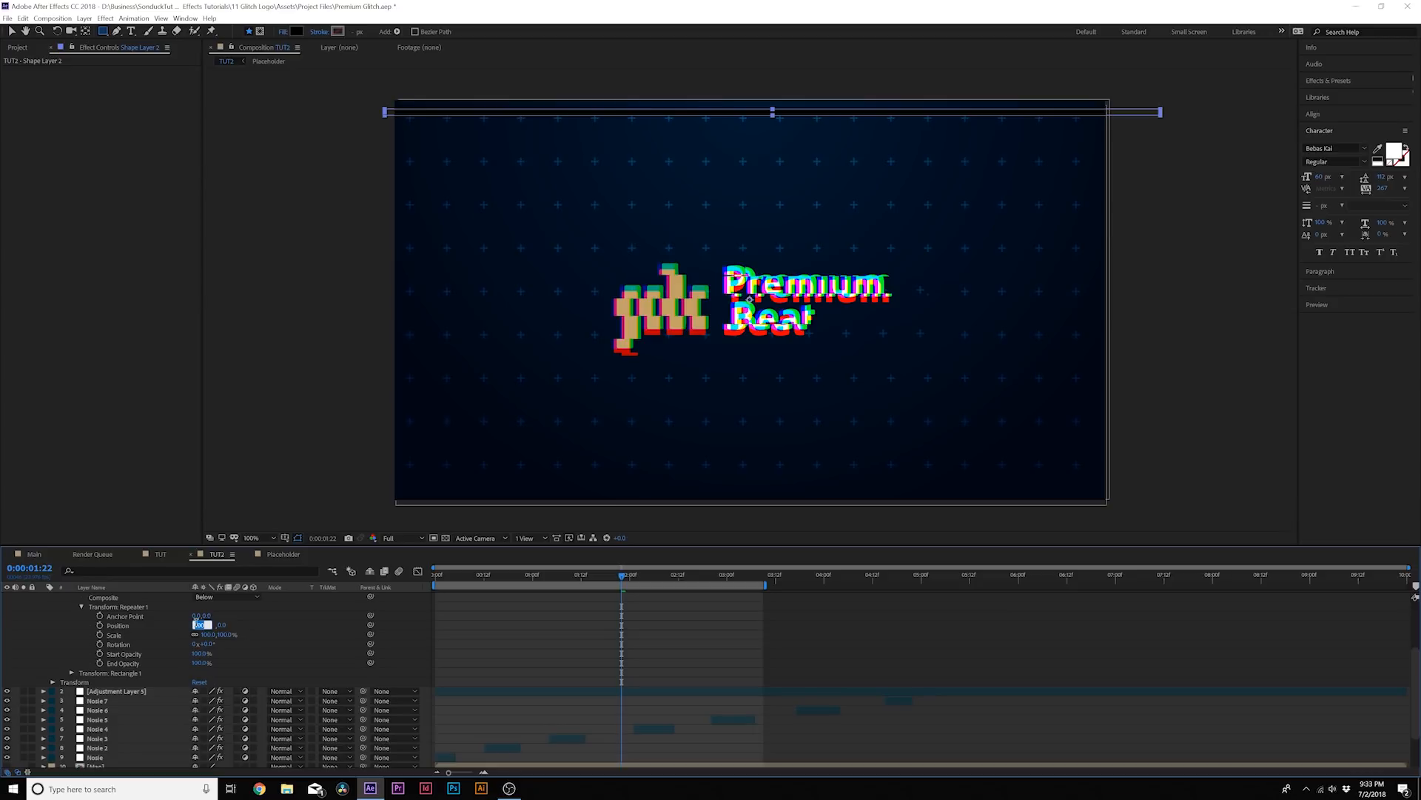
text(0)
key(Return)
drag(213, 629, 211, 660)
scroll(195, 632, up, 5)
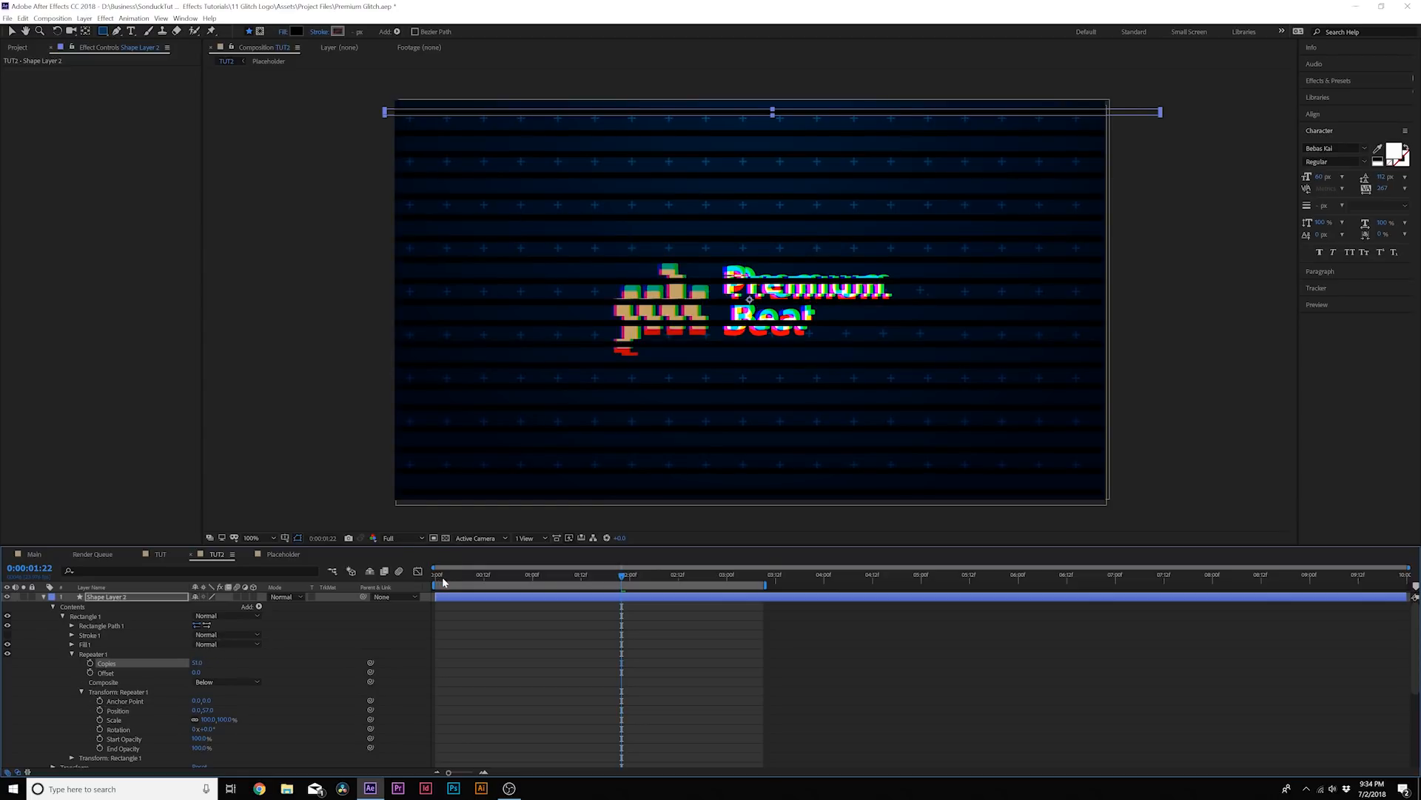
Animate the rectangle group's position with keyframes at 0:00:00:00 and near 0:00:05:00 so the stripes scroll upward, then show only the keyframed property
click(444, 583)
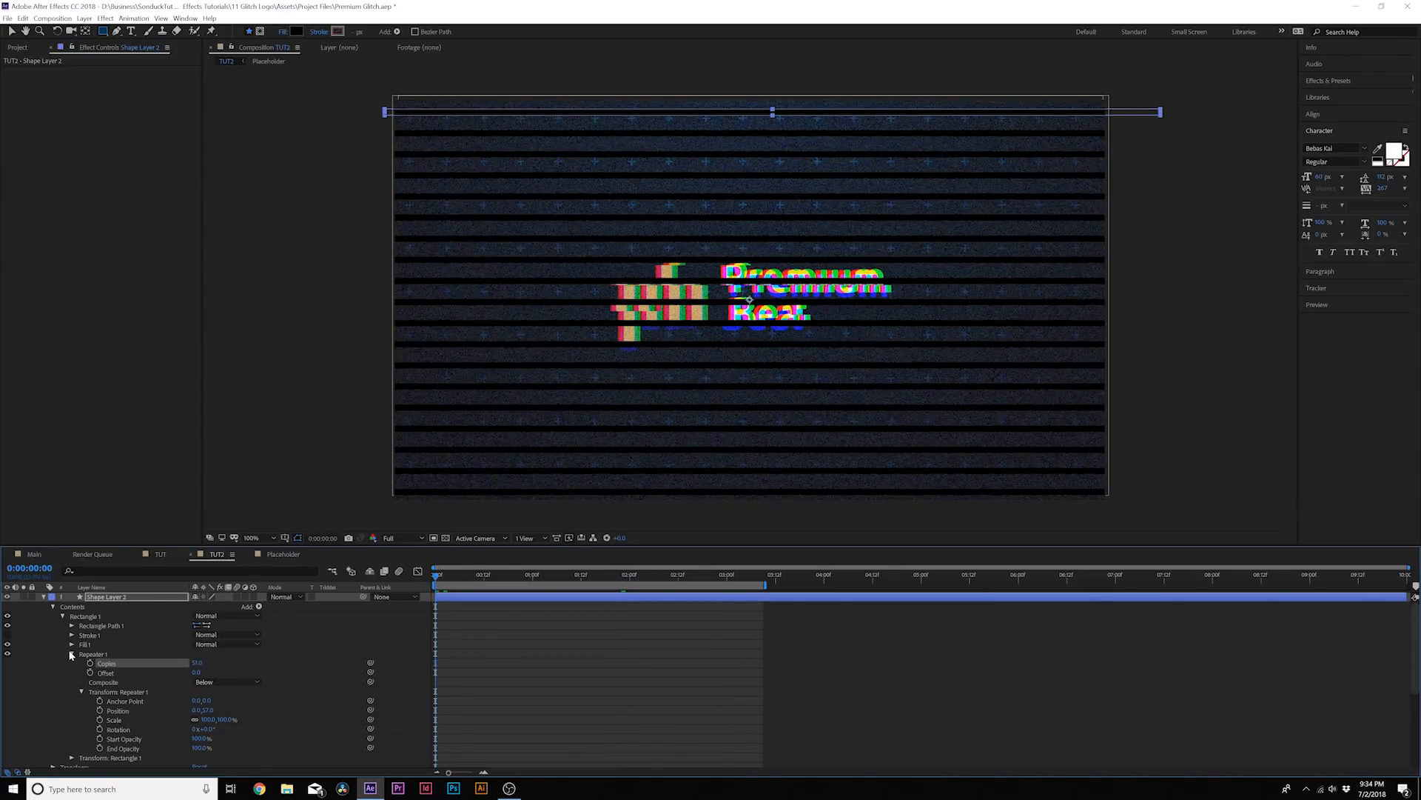
click(72, 653)
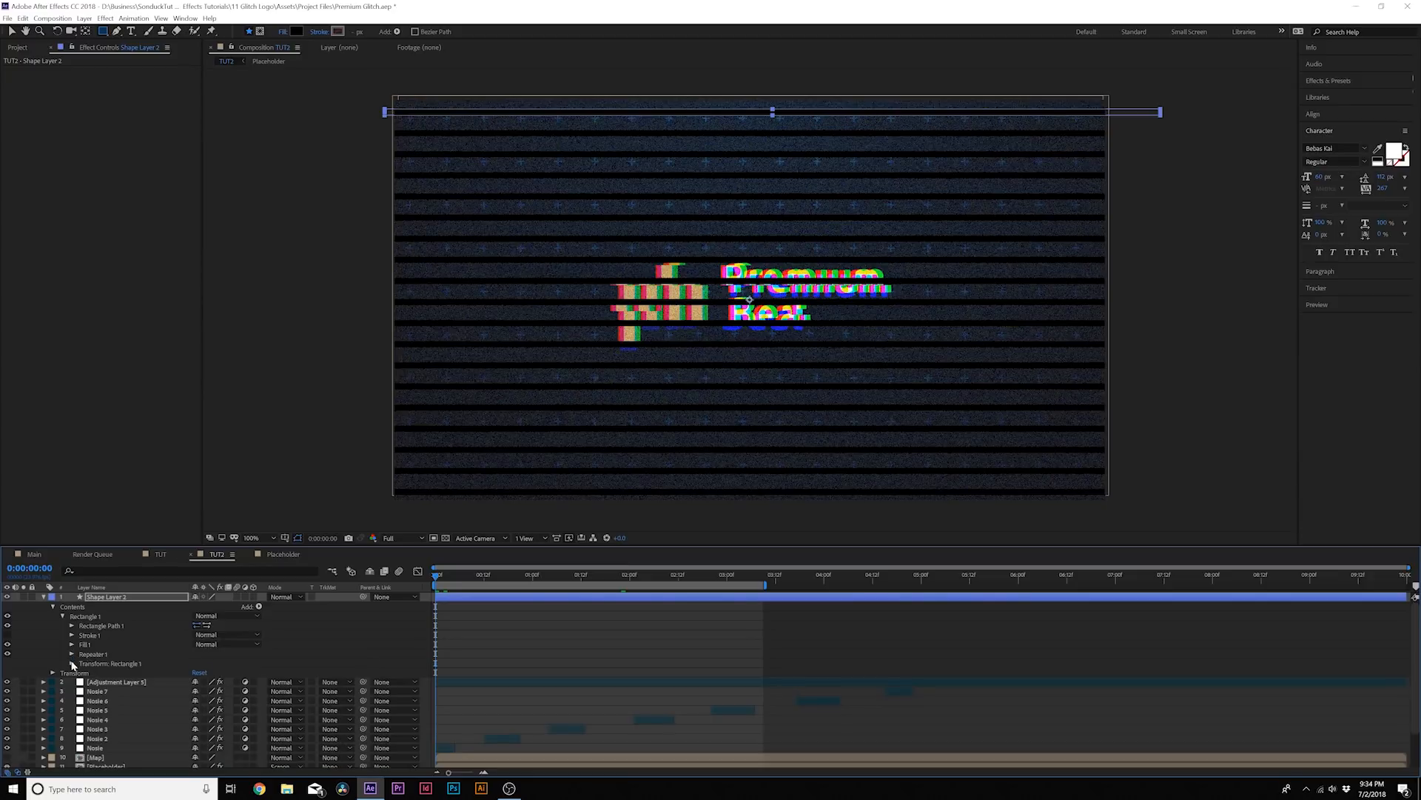
click(76, 669)
click(71, 663)
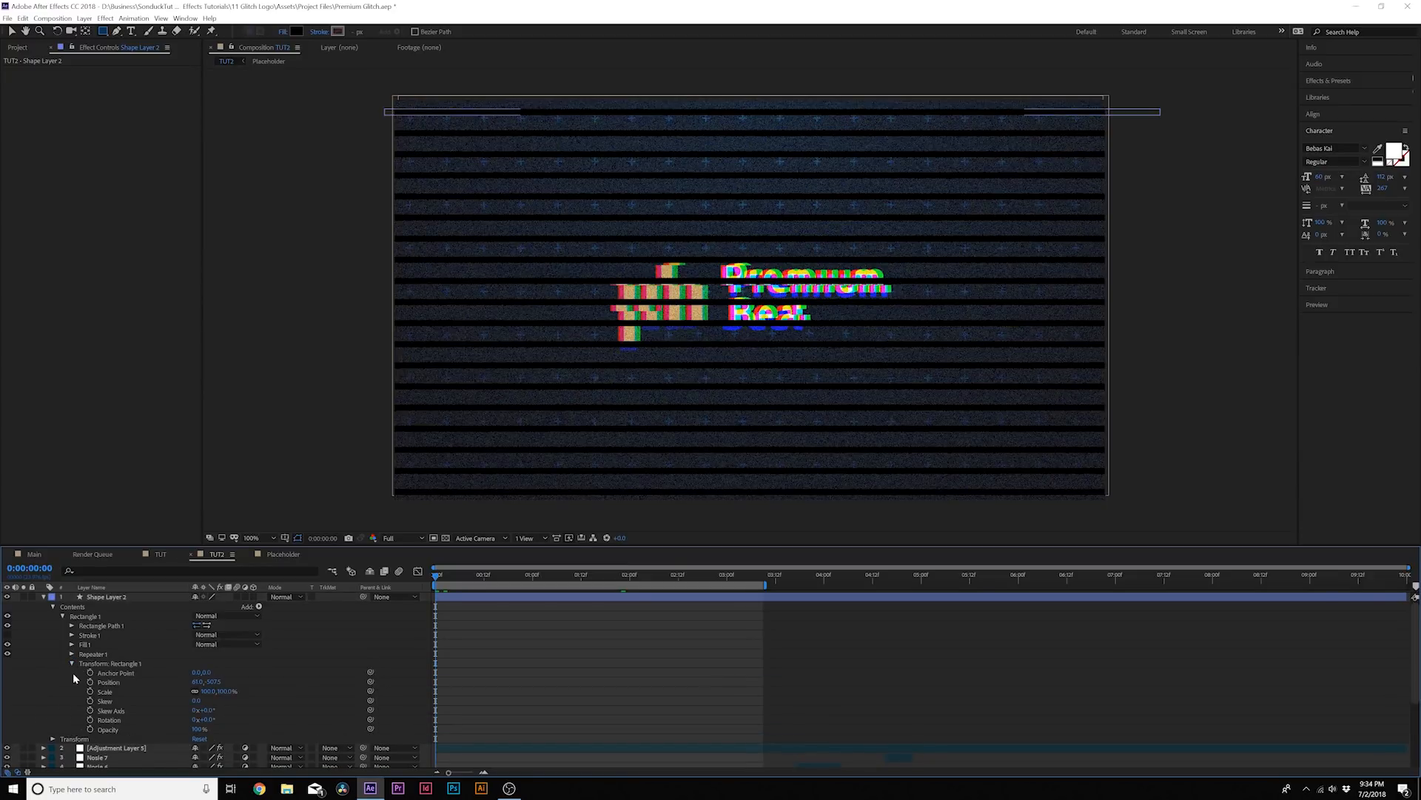
click(90, 681)
click(118, 681)
drag(733, 577, 918, 585)
drag(214, 682, 74, 683)
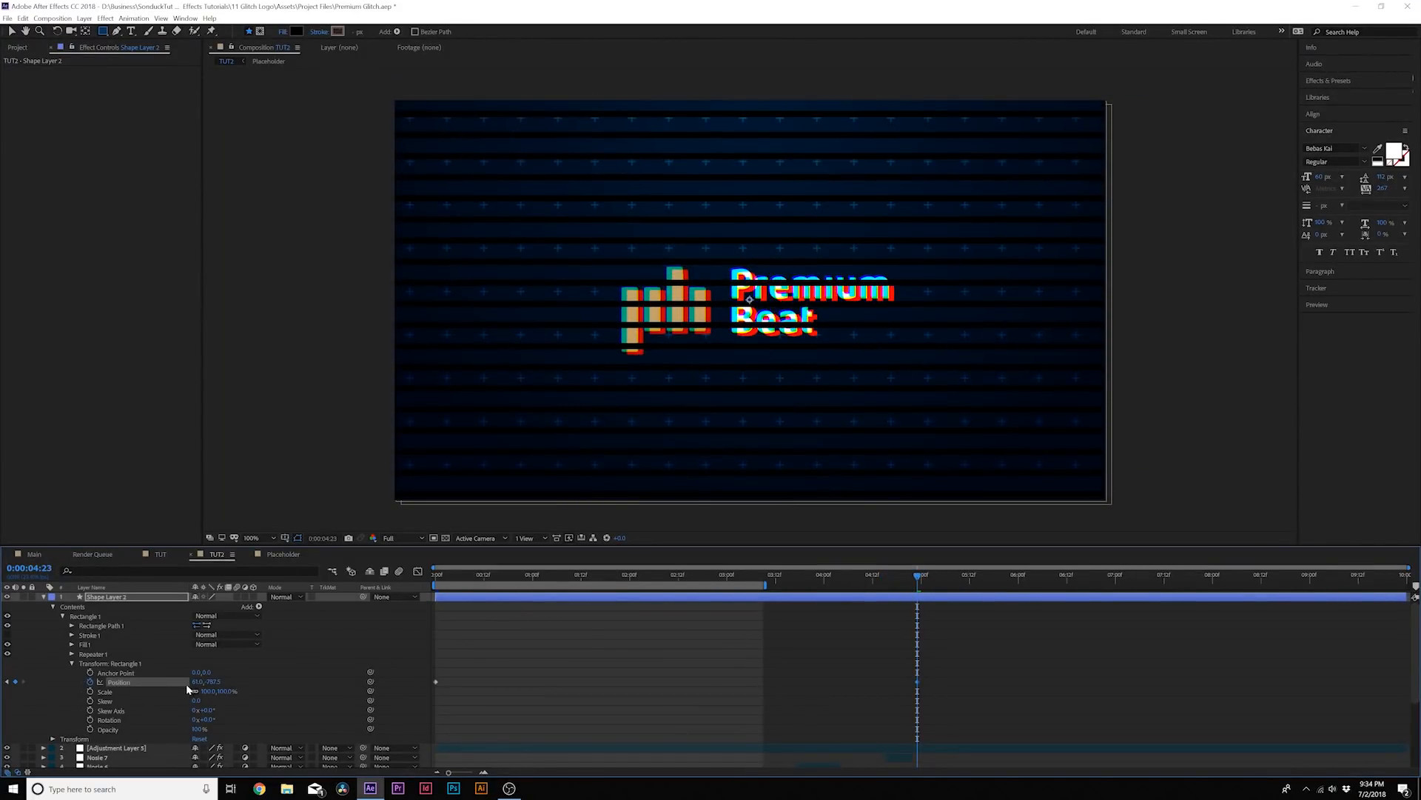
drag(438, 578, 921, 607)
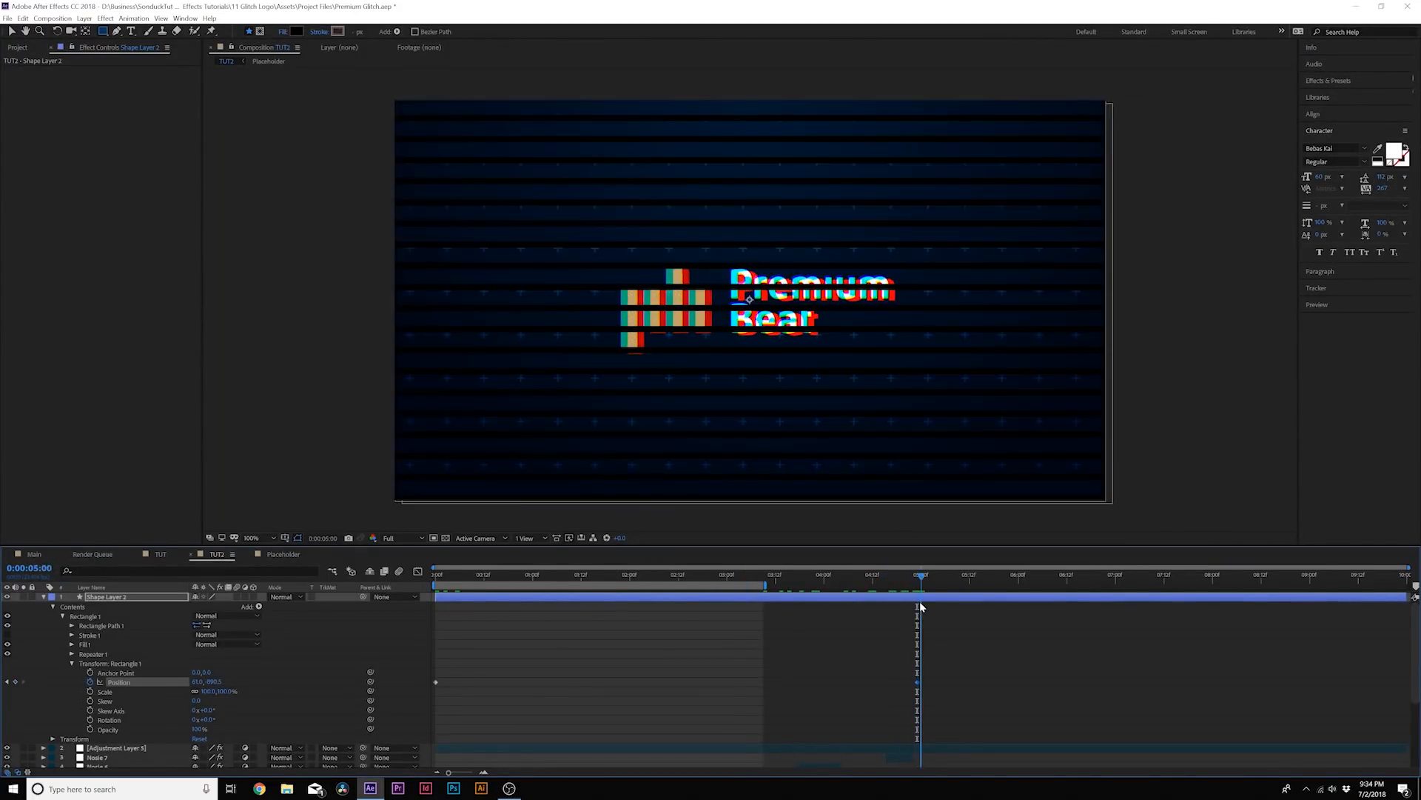
key(u)
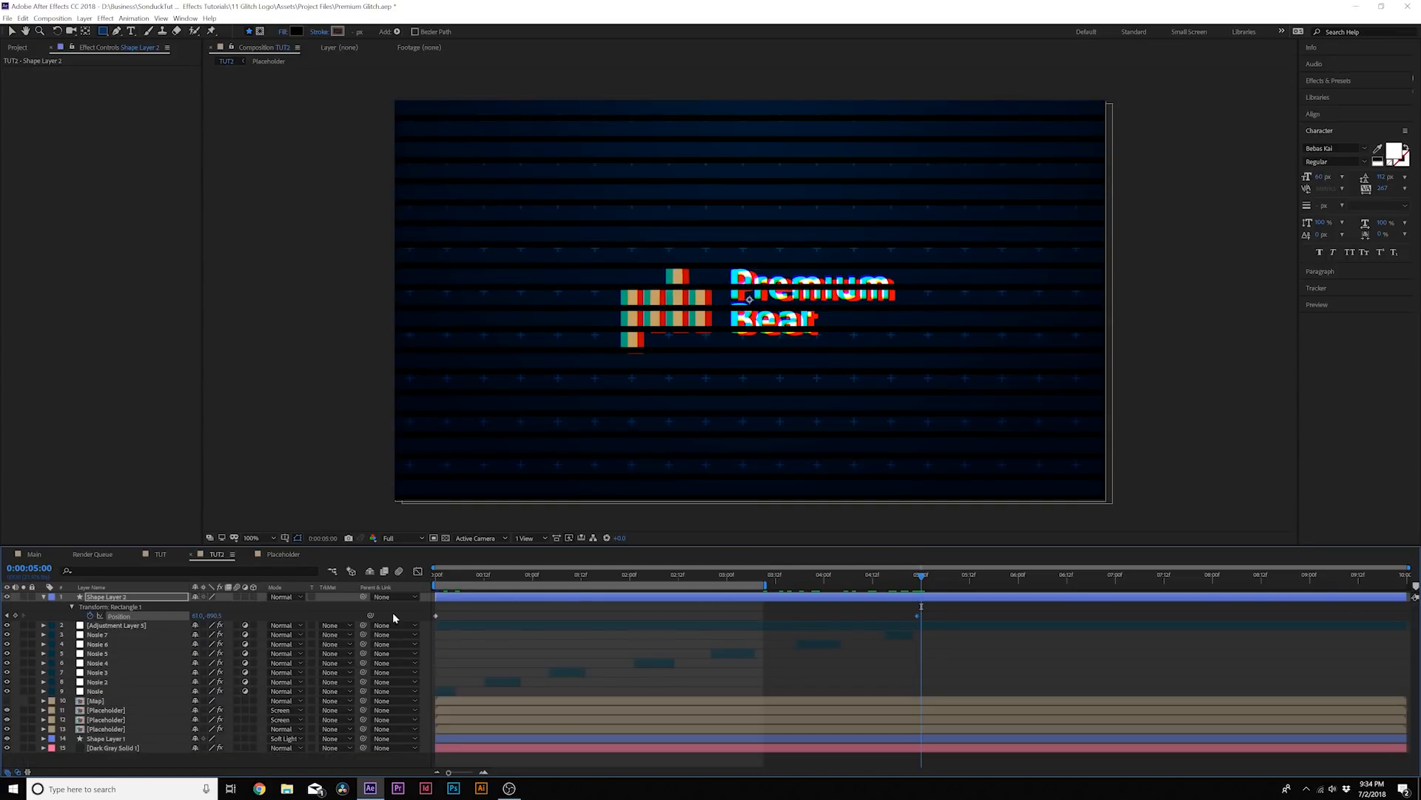
Split the stripe shape layer into short segments along the timeline, including cuts at 0:00:00:21 and 0:00:01:12
drag(443, 575, 518, 598)
key(ctrl+shift+d)
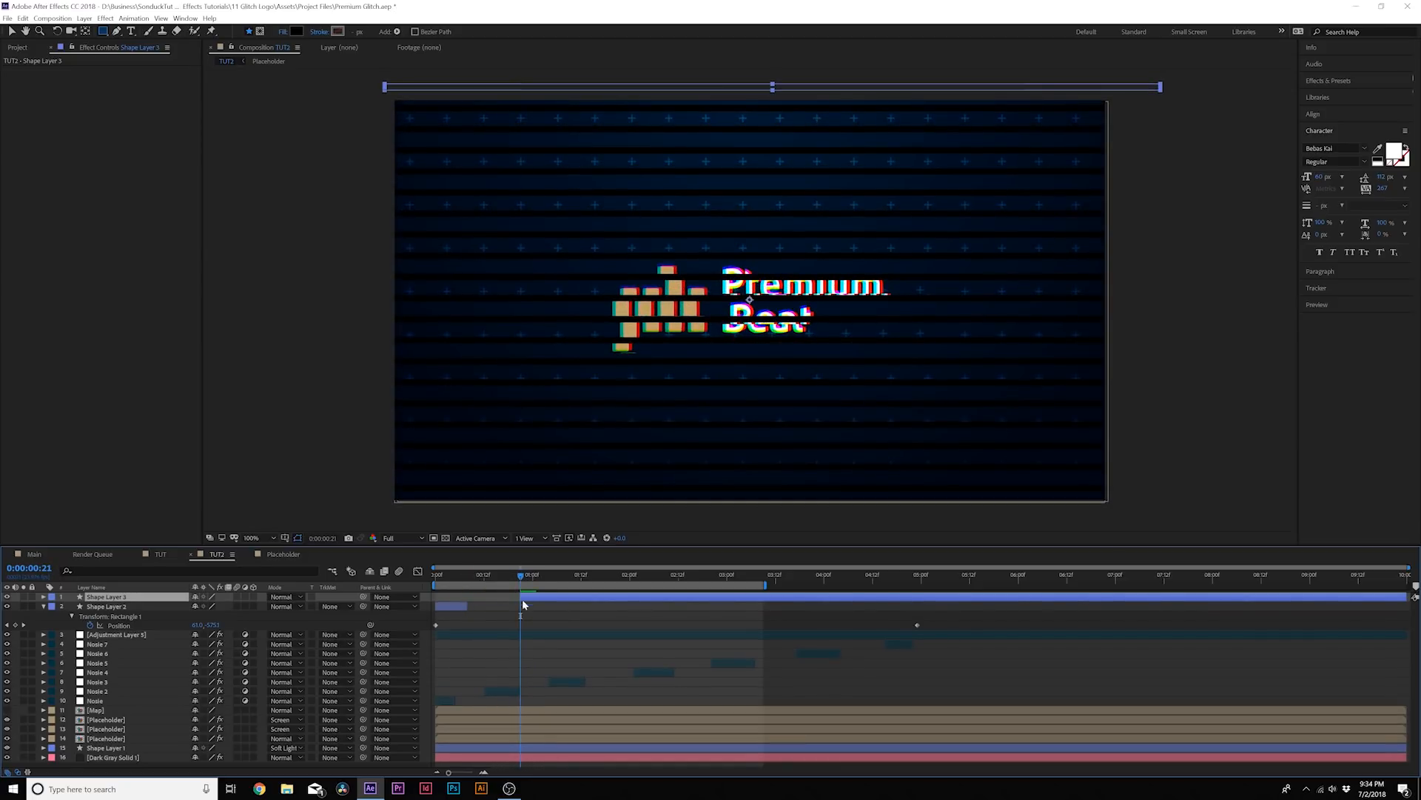
drag(535, 576, 582, 586)
key(ctrl+shift+d)
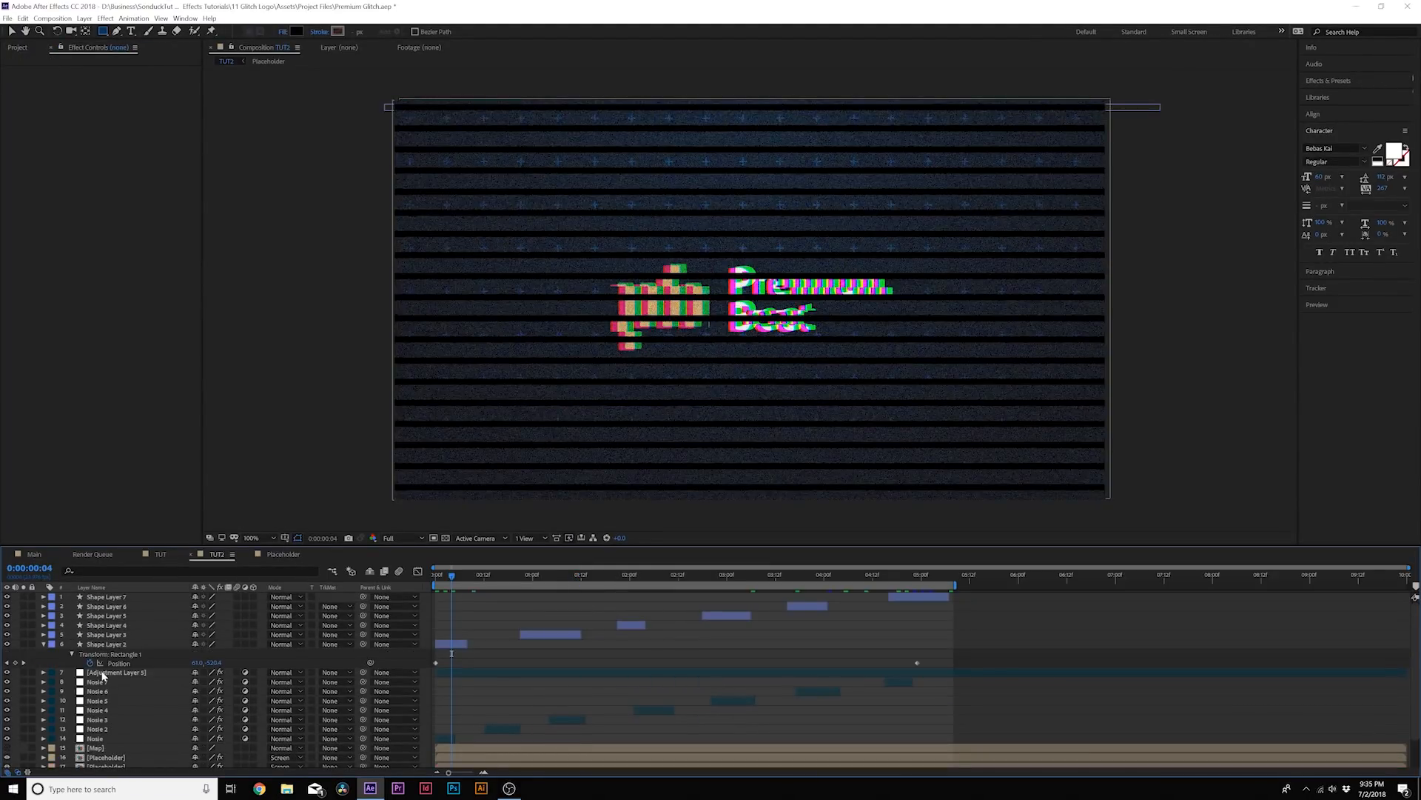
Move the displacement map adjustment layer above all stripe shape layers and preview the animation
drag(109, 670, 110, 597)
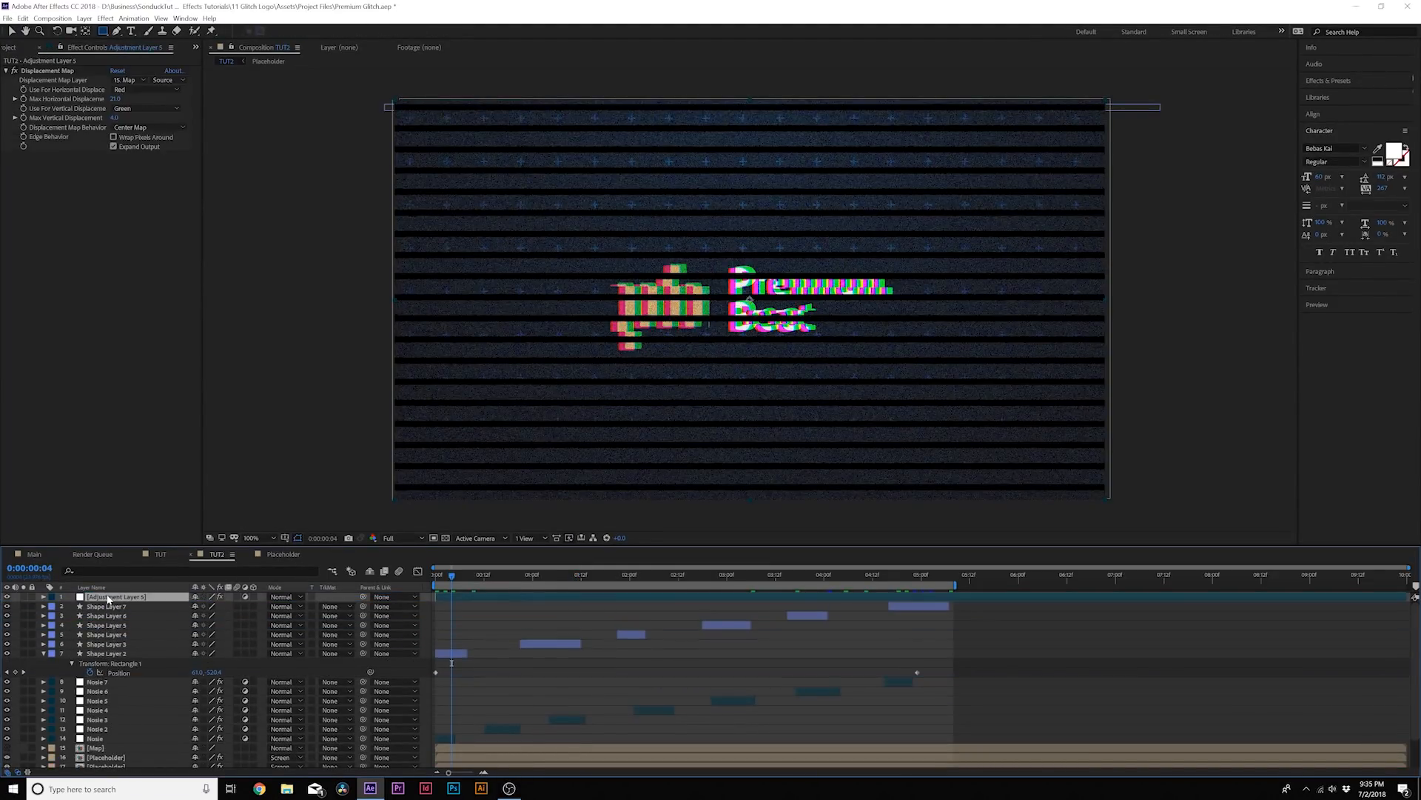
key(space)
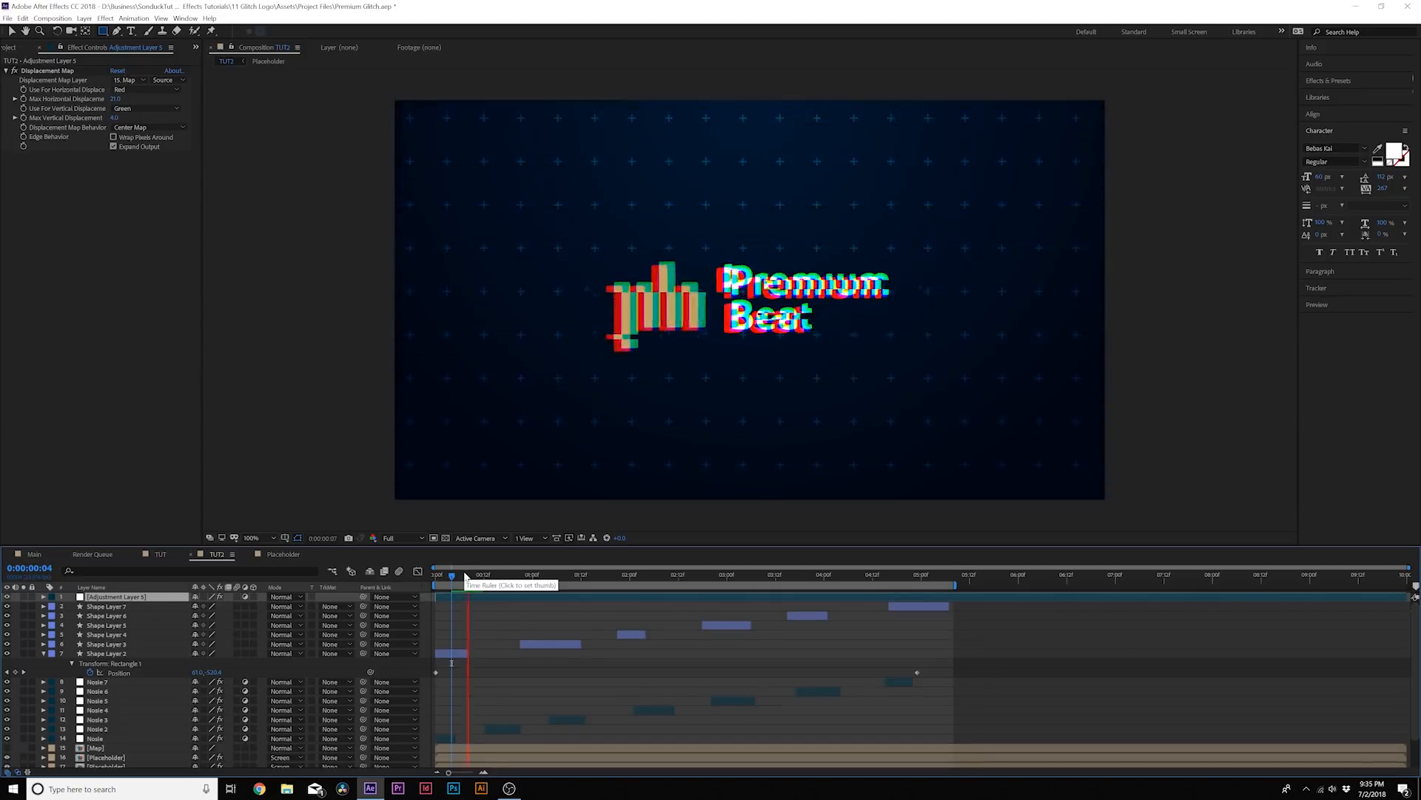
Turn on motion blur for the adjustment, stripe, noise, map and placeholder layers and enable it for the composition
drag(236, 597, 223, 774)
click(236, 749)
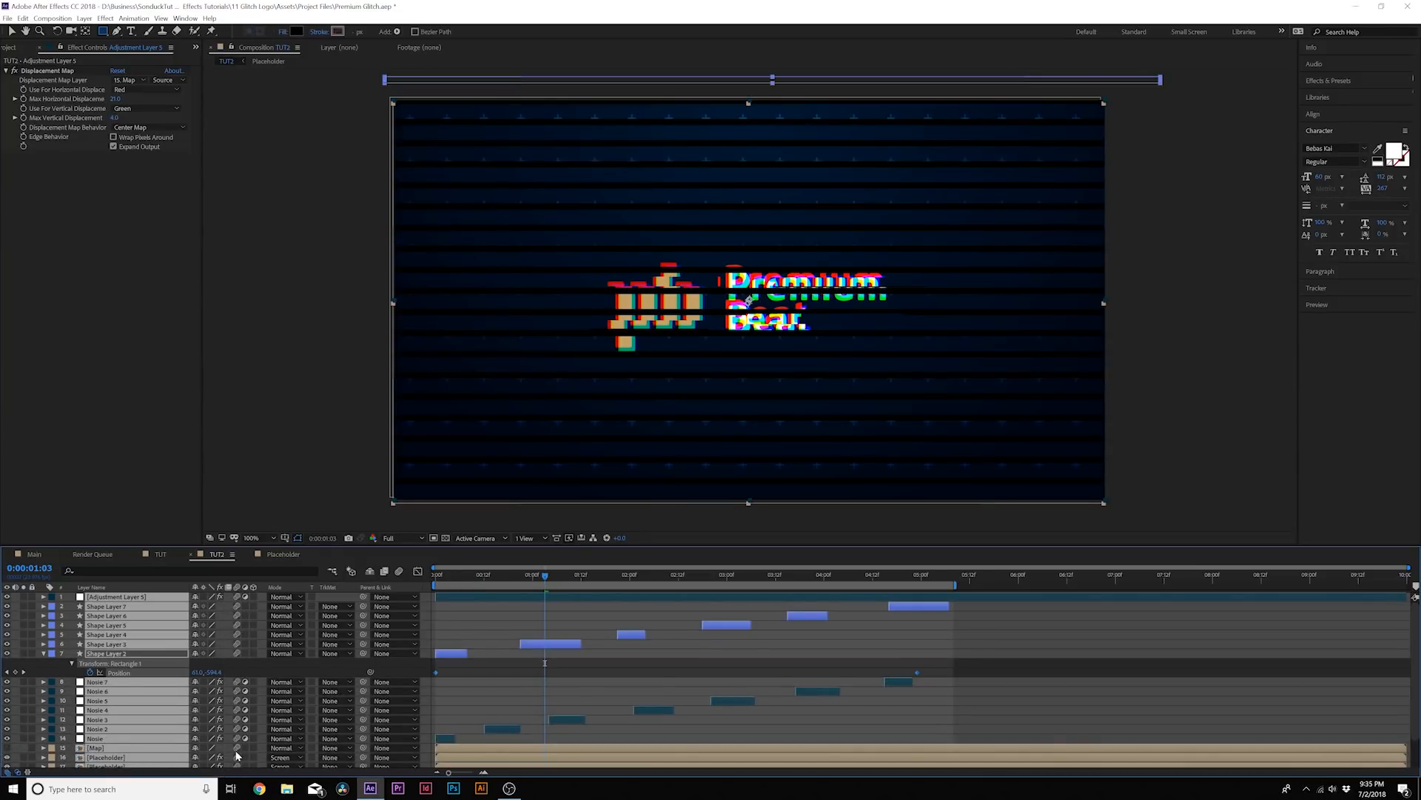
scroll(272, 666, down, 2)
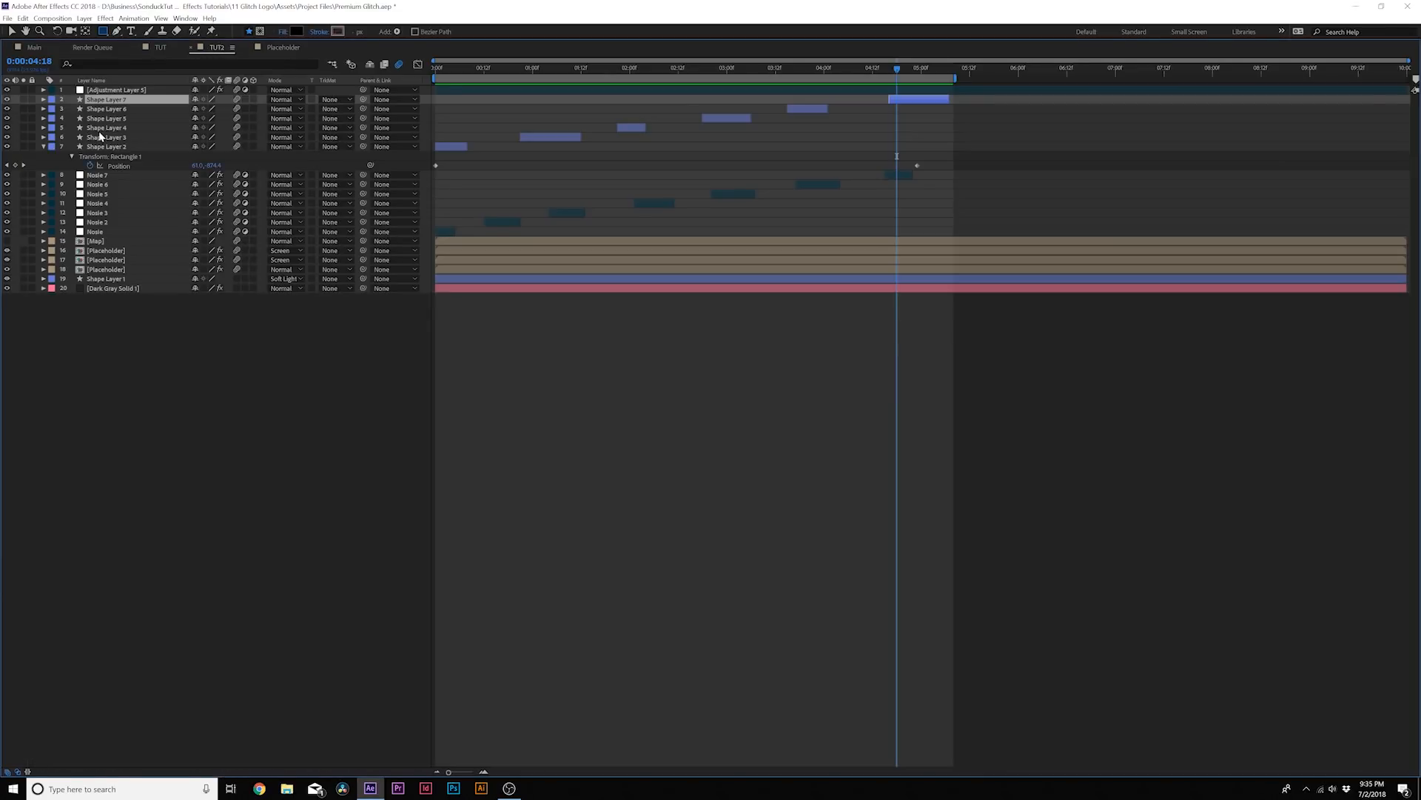
Move the stripe shape layers below the noise layers and play the finished glitch animation
shift+click(100, 145)
drag(100, 146, 115, 235)
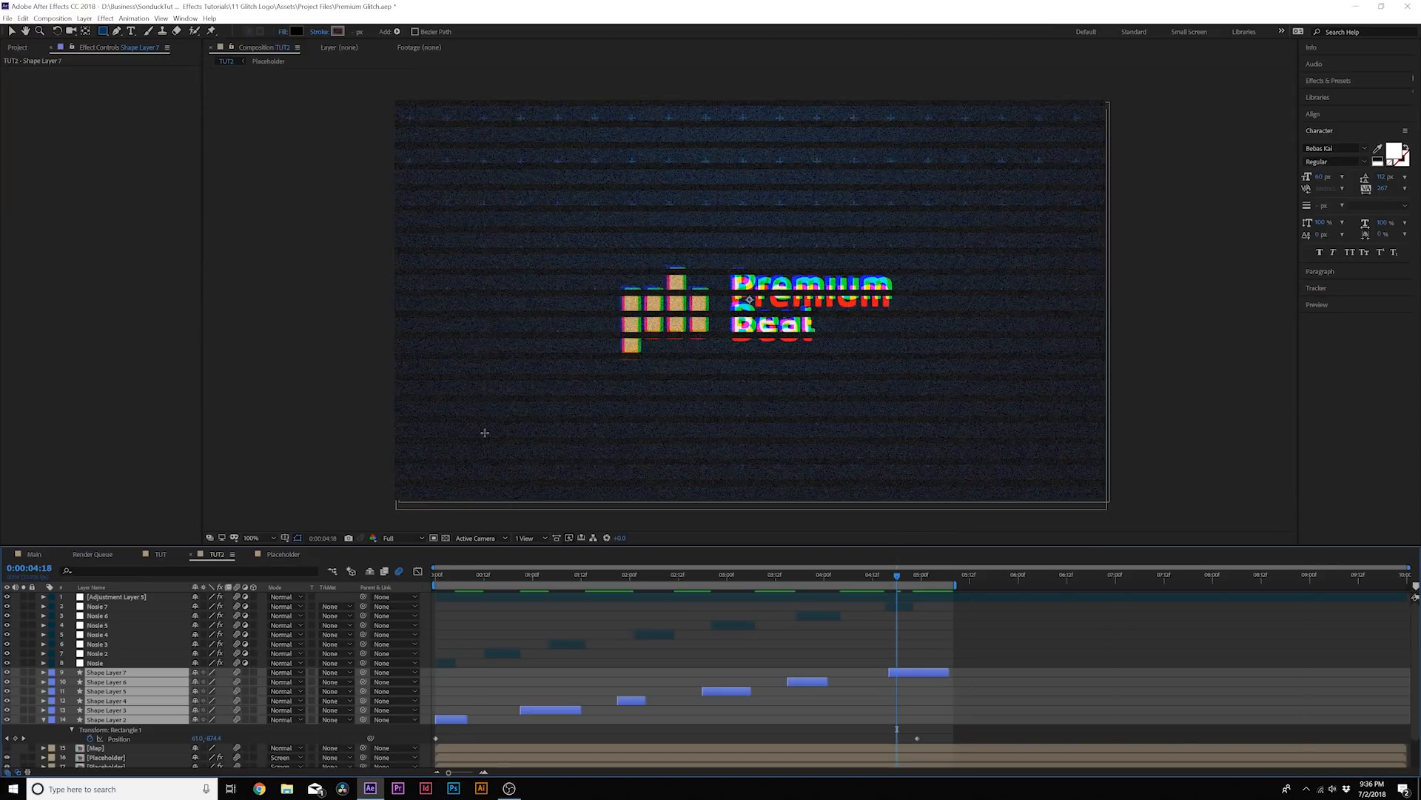
key(space)
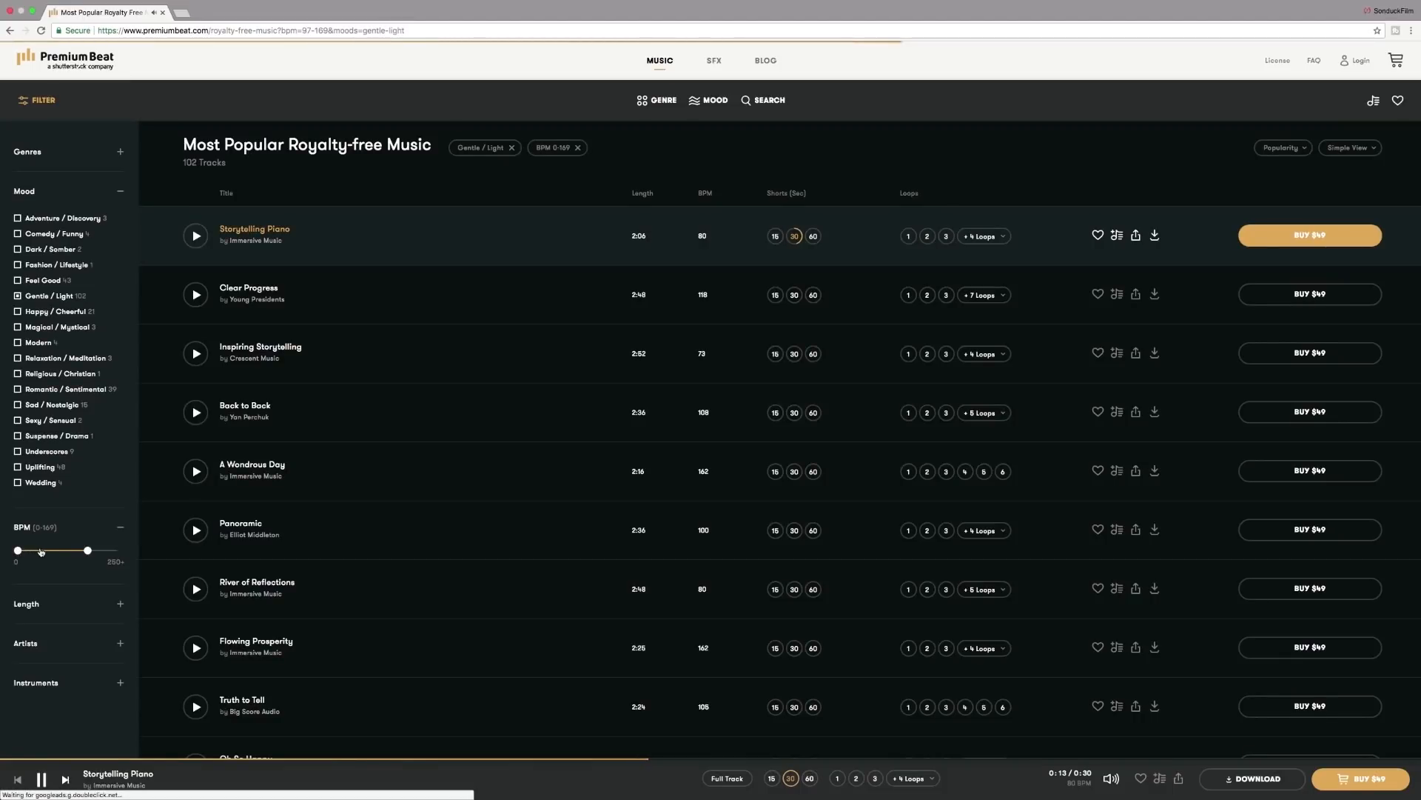
Switch to the PremiumBeat music library in the browser and look through the Instruments, Length and Artists filters
click(49, 602)
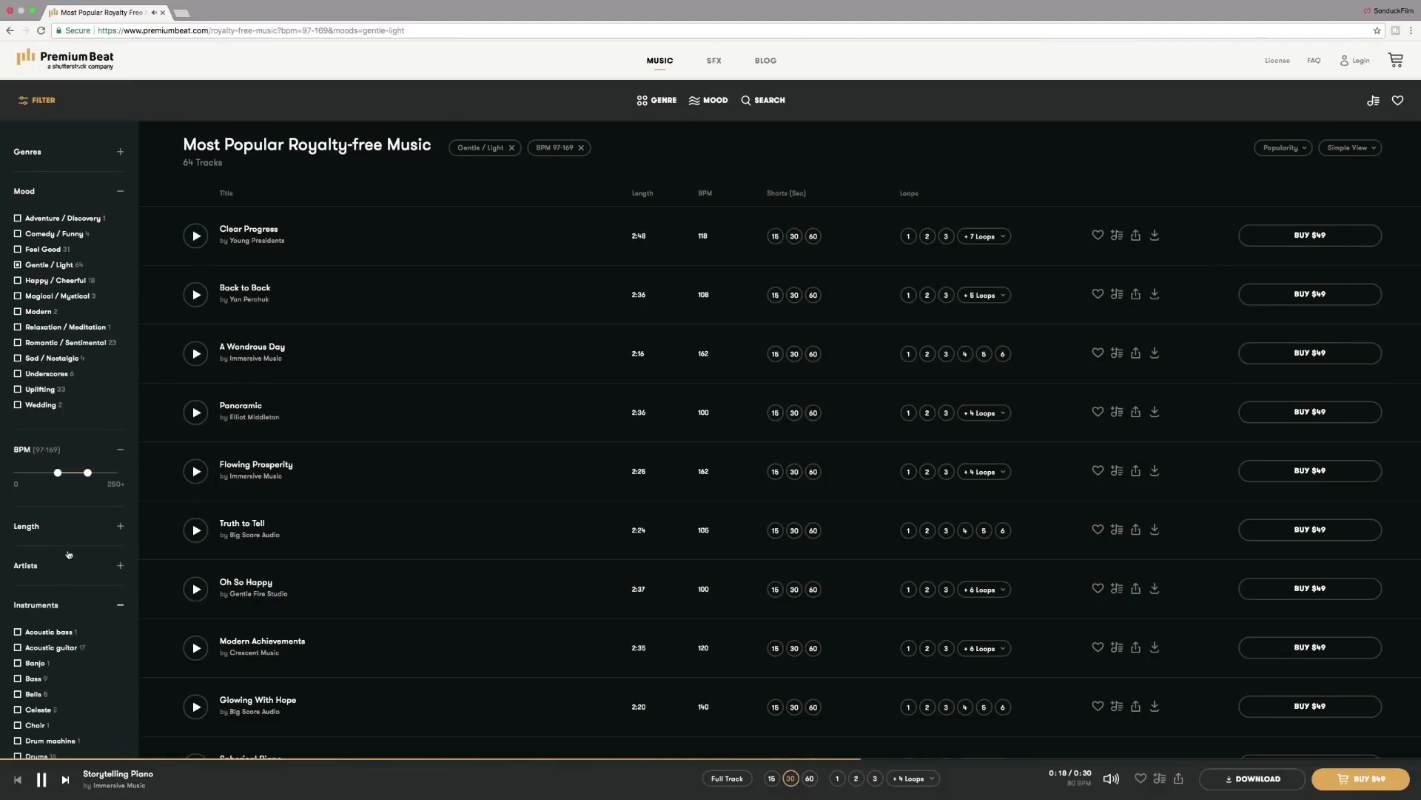
click(88, 526)
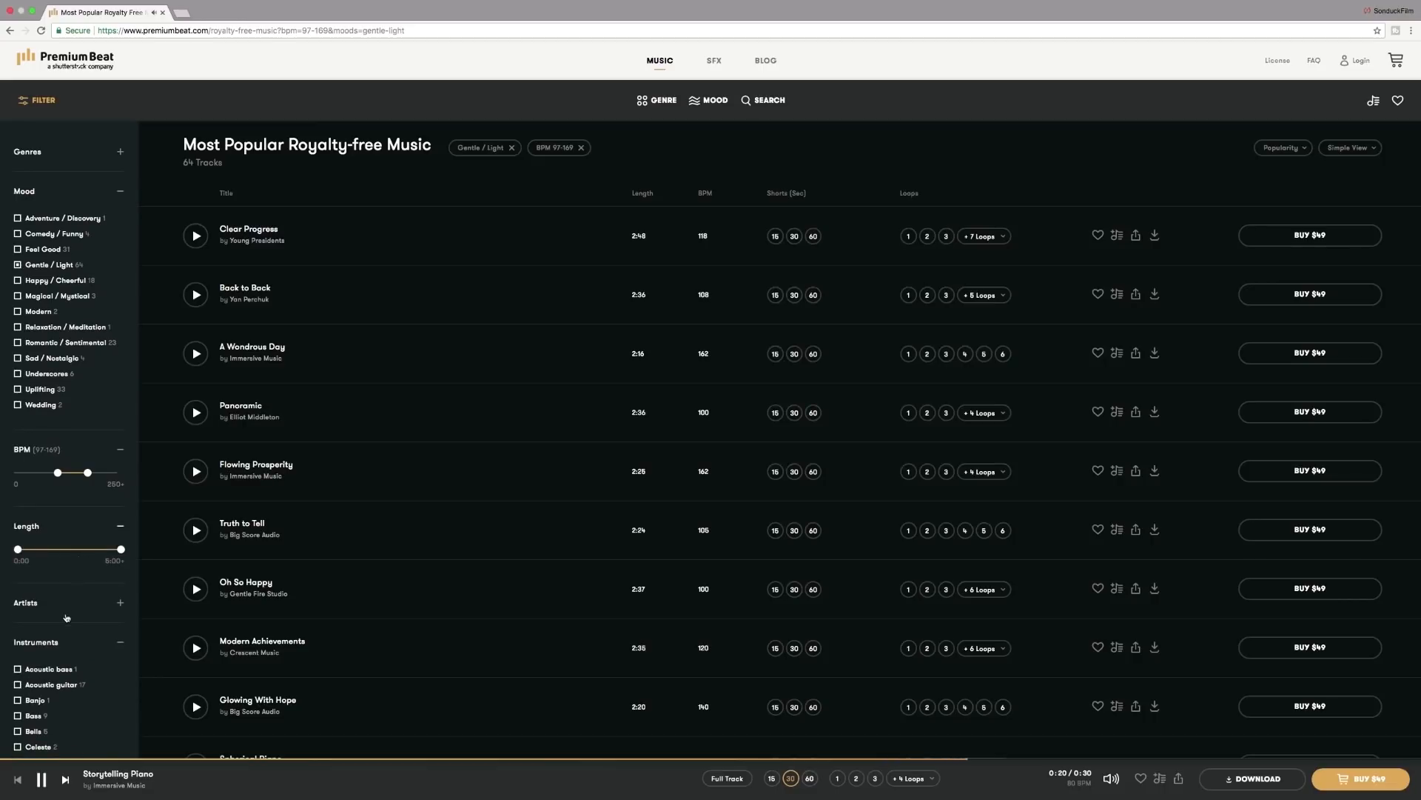
click(74, 603)
scroll(542, 242, down, 1)
Look at the music search and the list of popular moods, and open the Dark / Somber mood
click(766, 103)
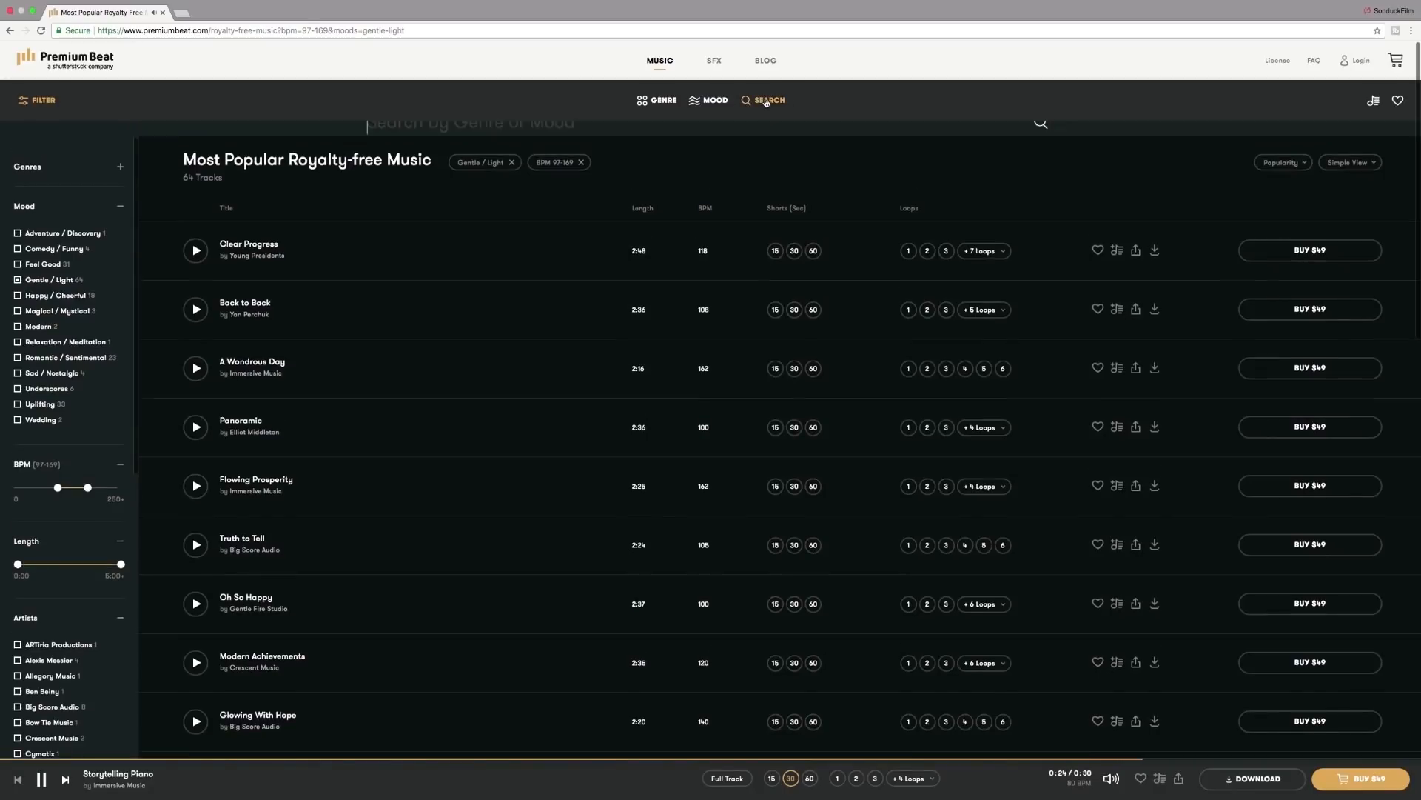
click(717, 101)
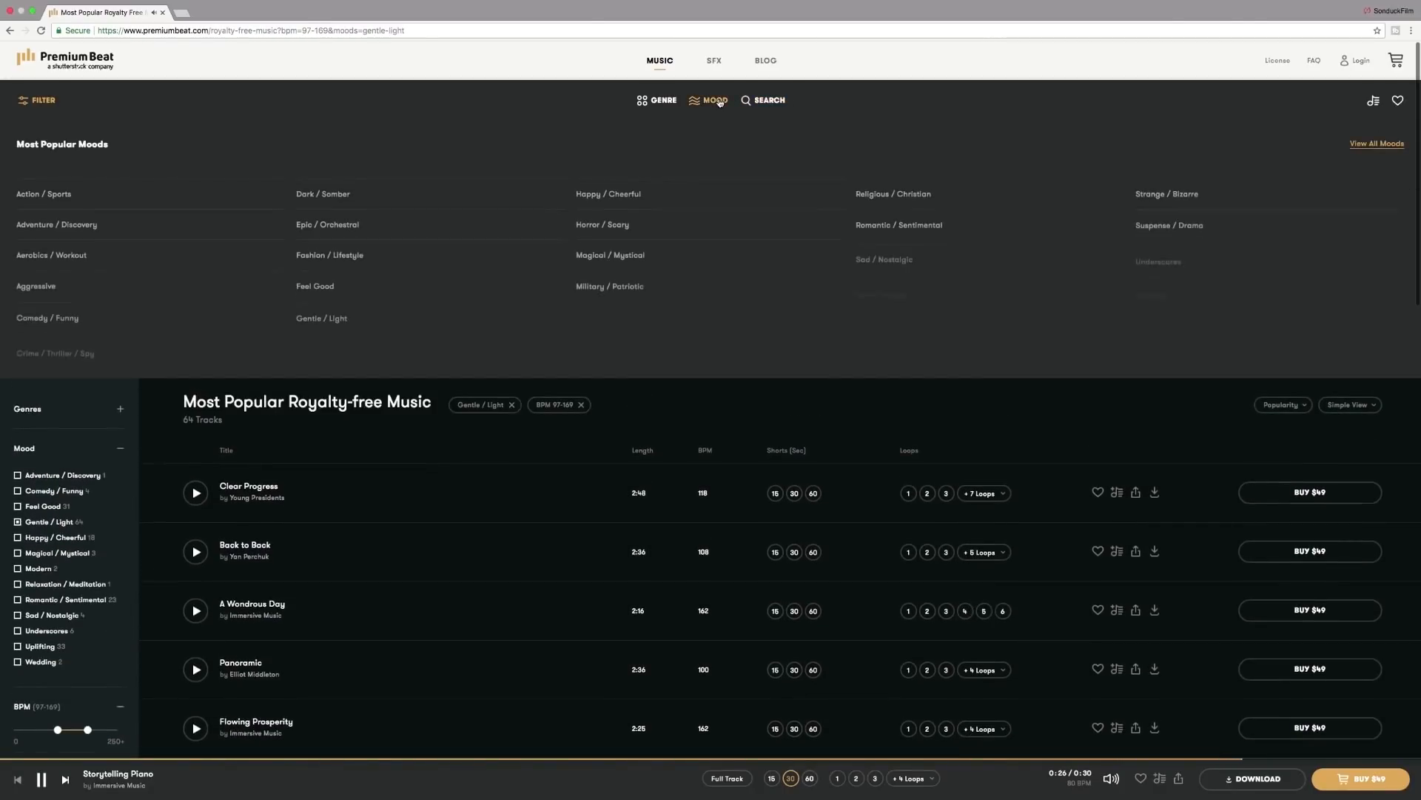
click(323, 195)
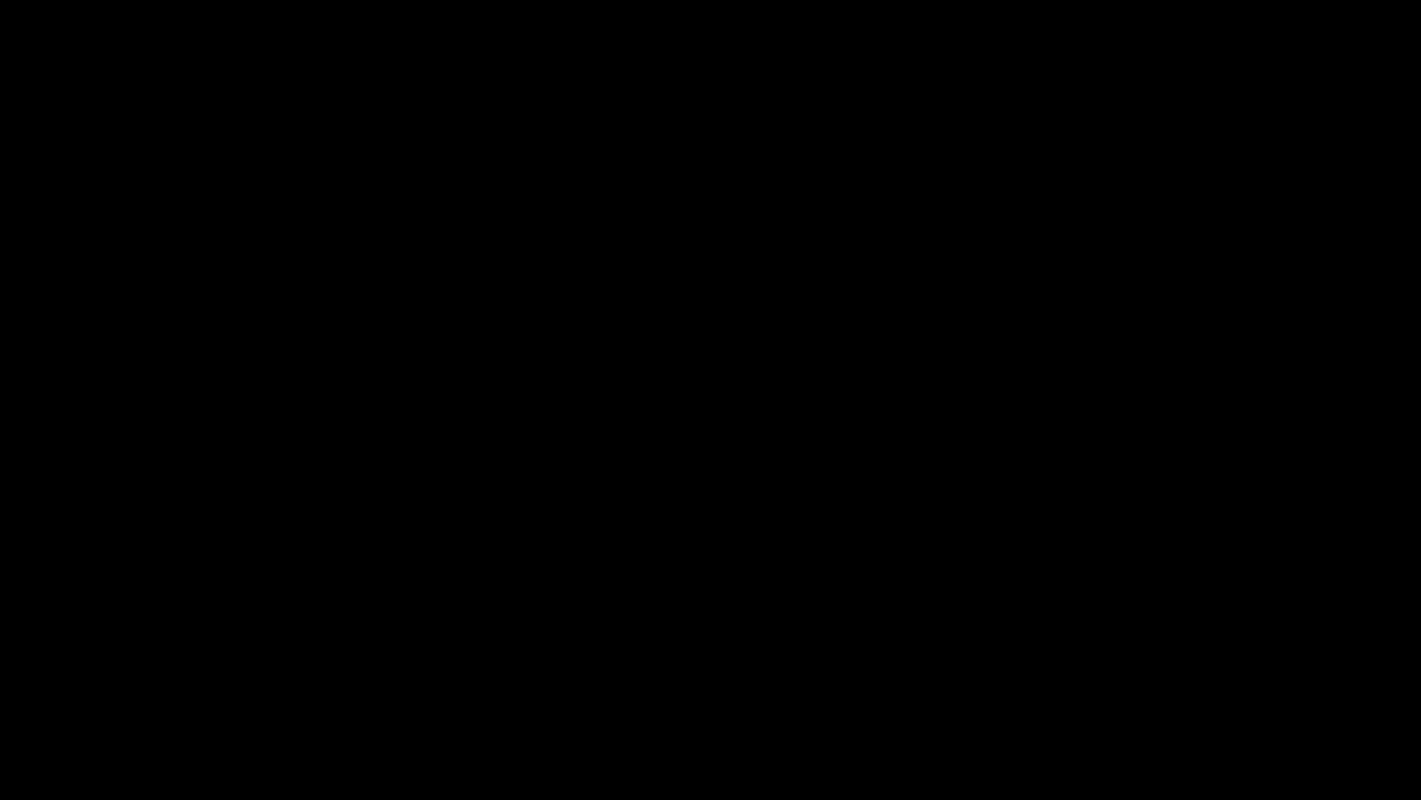